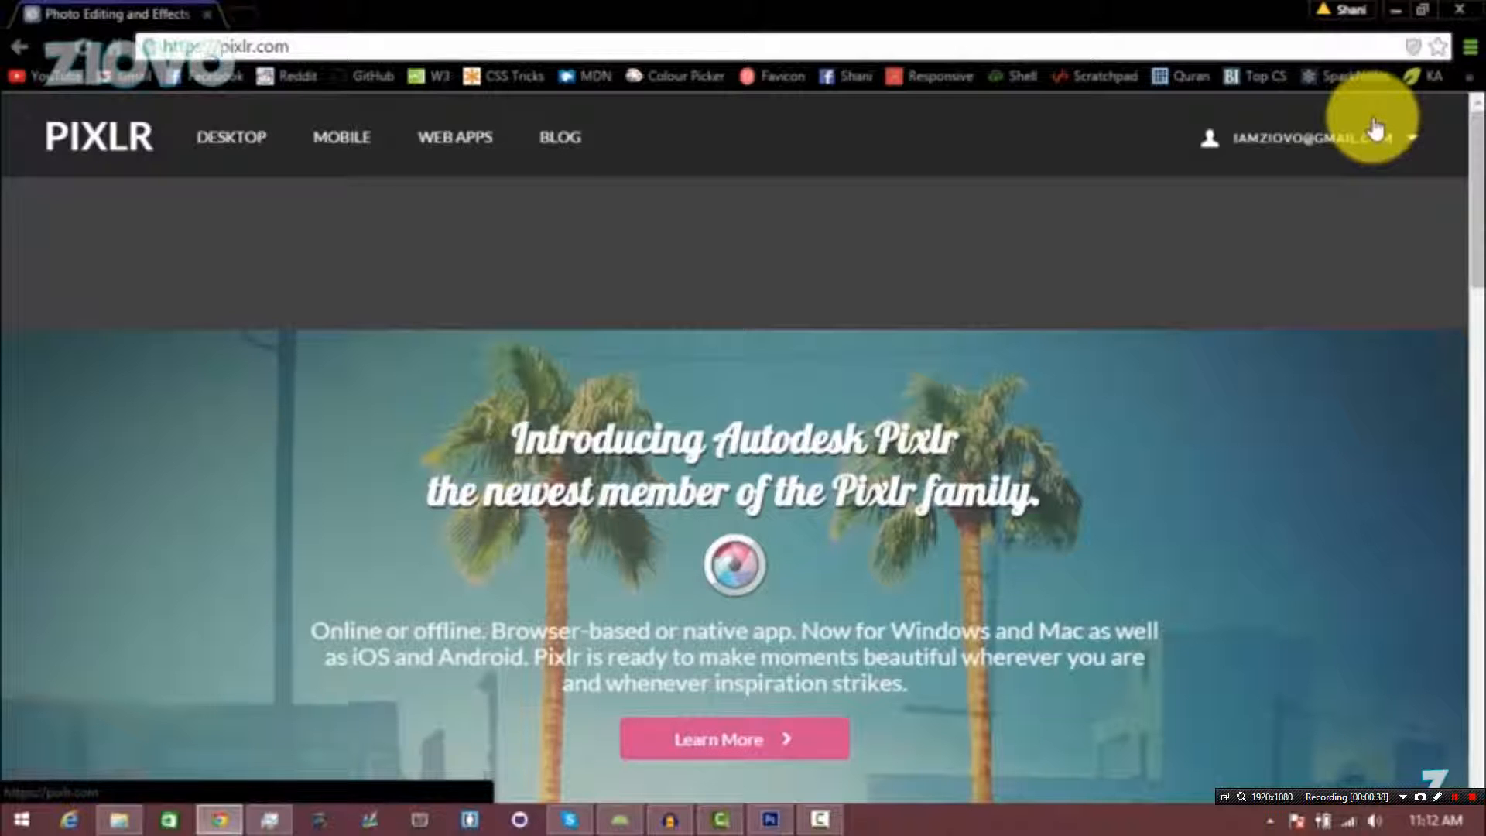
# - Launch the Pixlr Editor web app and create a transparent 1280 × 720 image named Thumbnail
pyautogui.scroll(-8, 1462, 286)
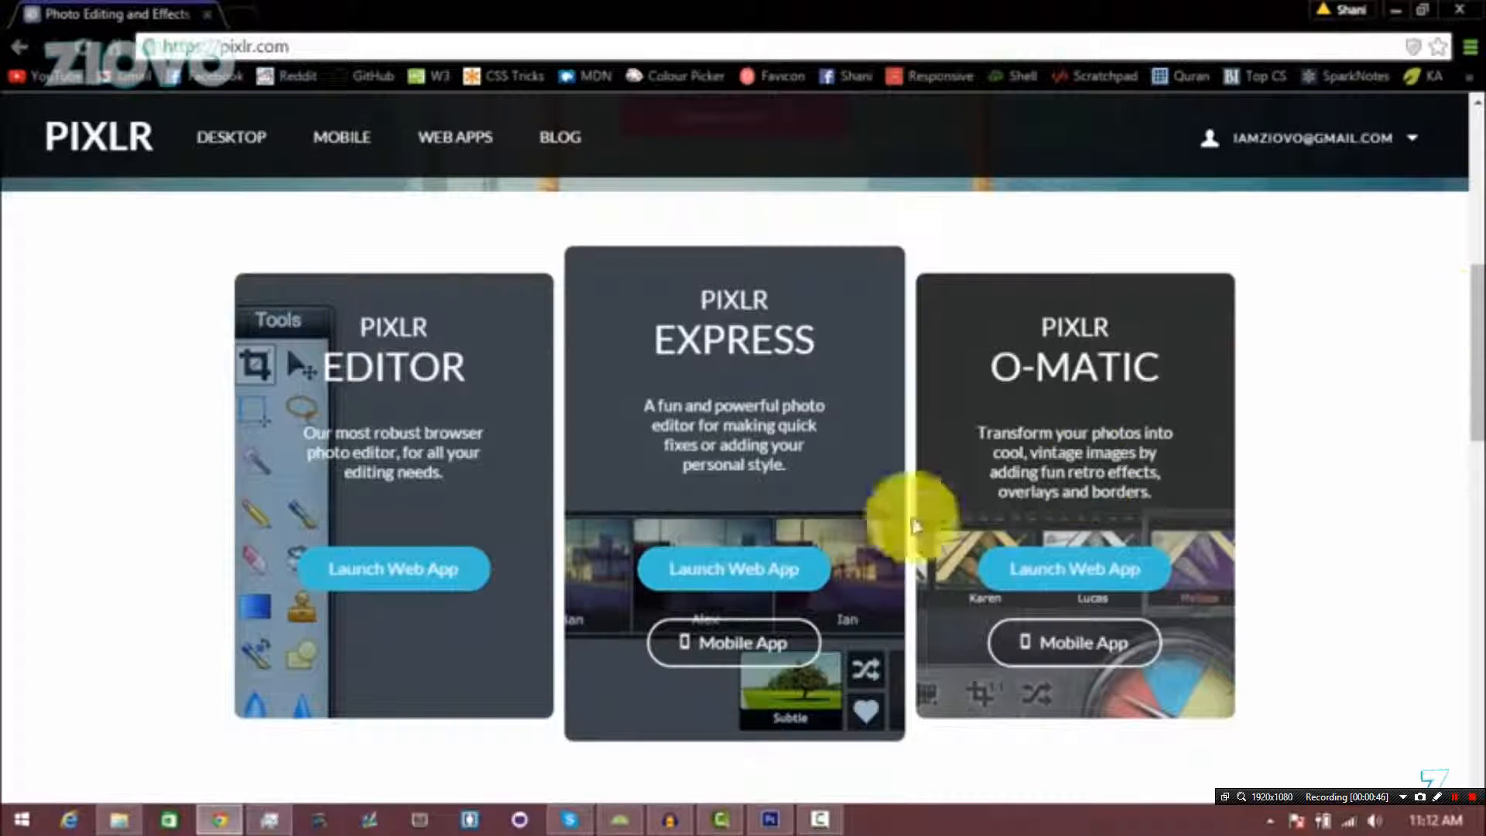
pyautogui.click(464, 570)
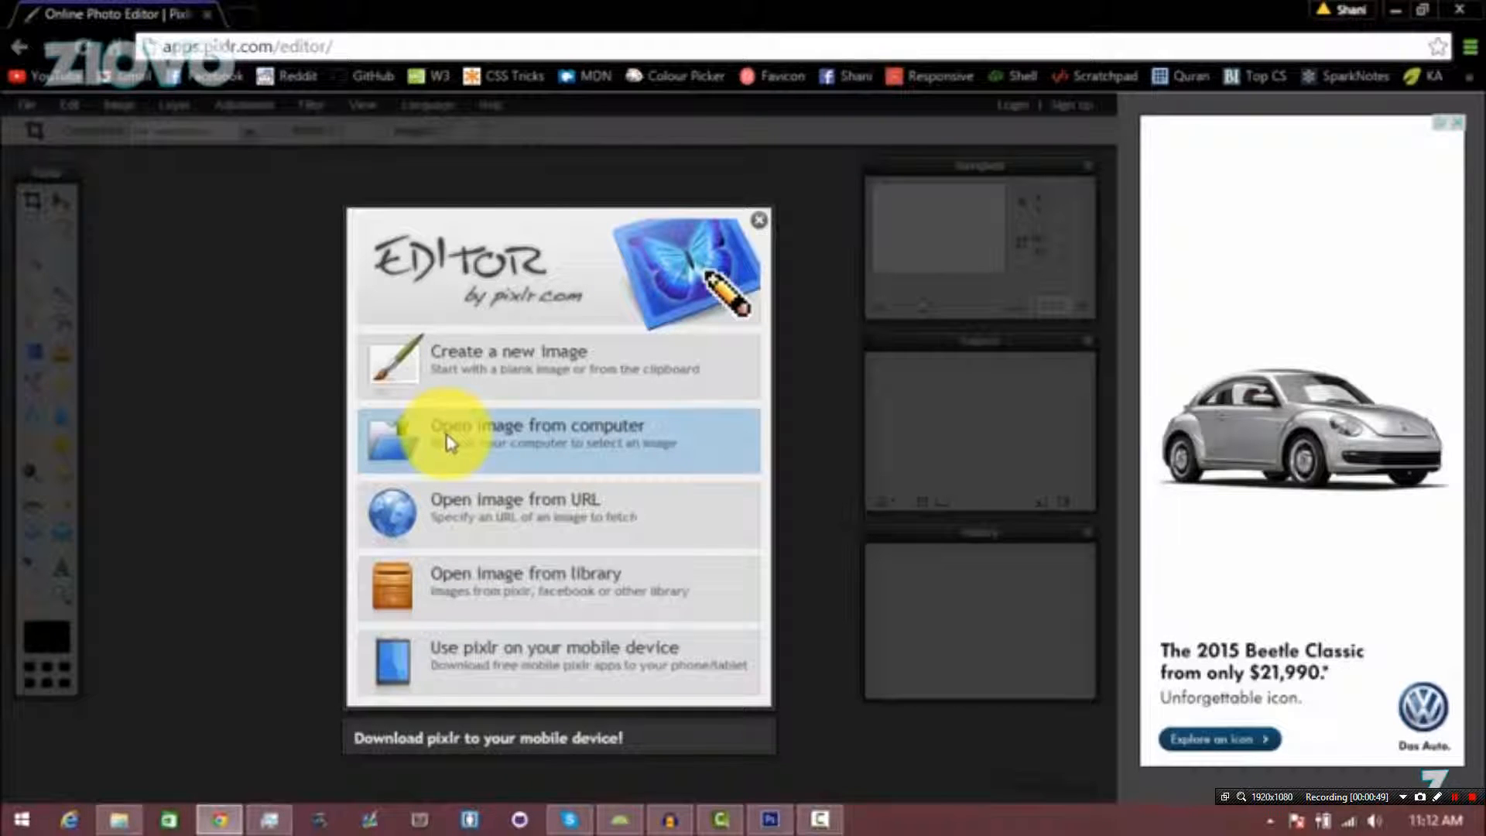
pyautogui.click(613, 367)
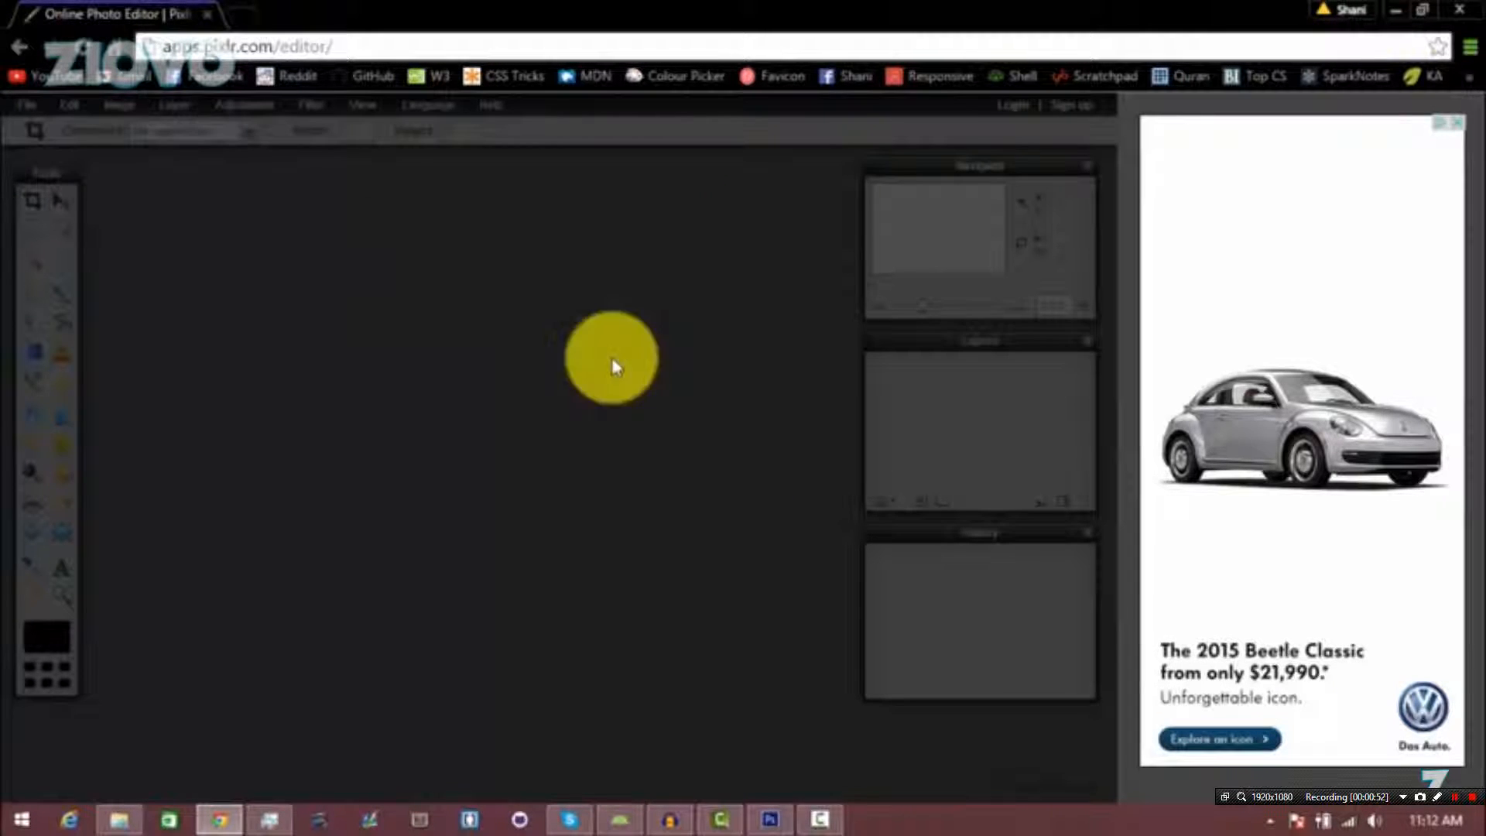
pyautogui.moveTo(611, 373); pyautogui.dragTo(112, 373)
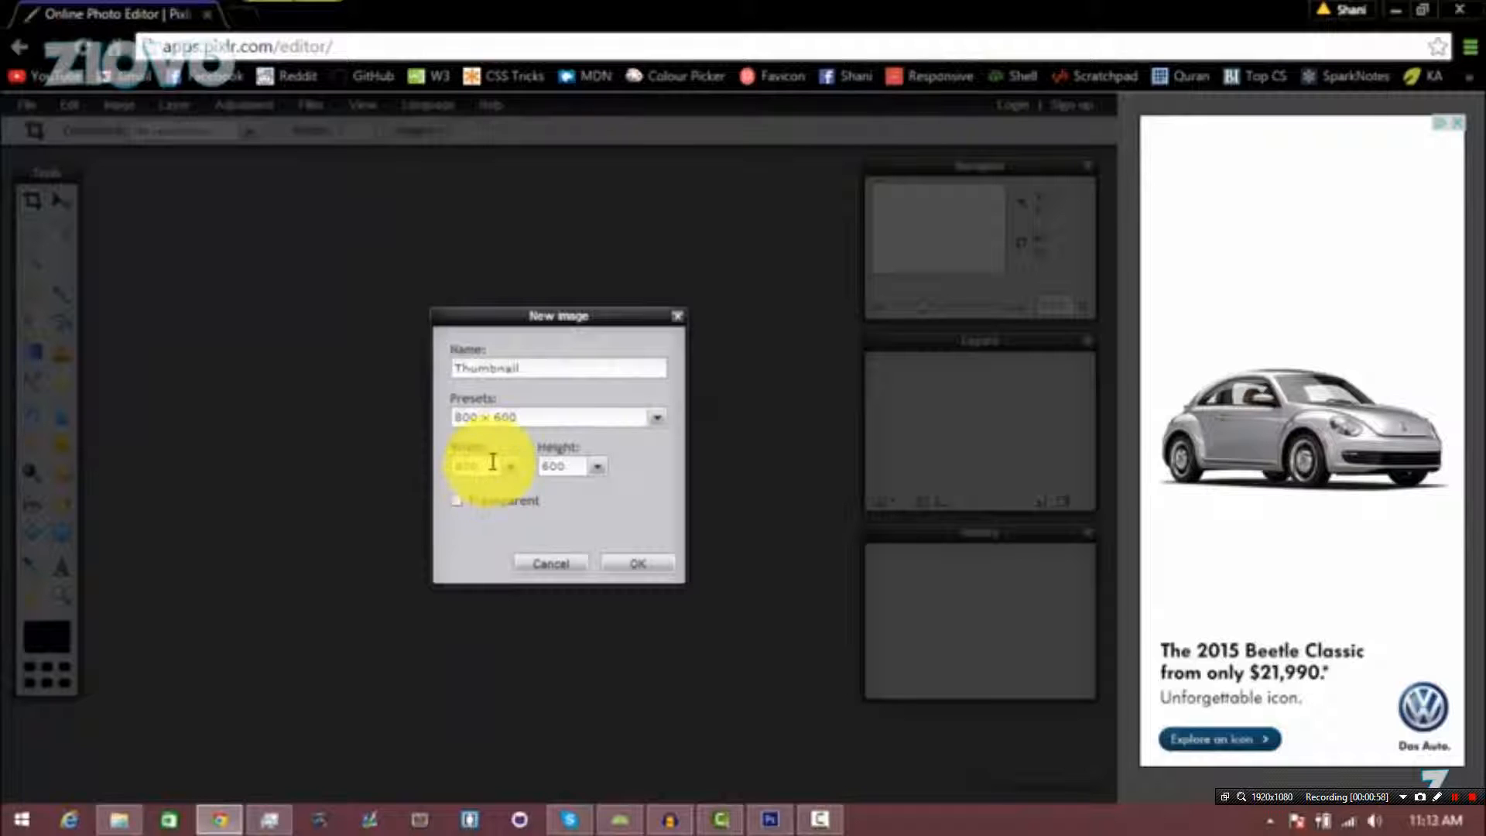
pyautogui.moveTo(492, 463); pyautogui.dragTo(439, 469)
pyautogui.write('1280')
pyautogui.press('Tab')
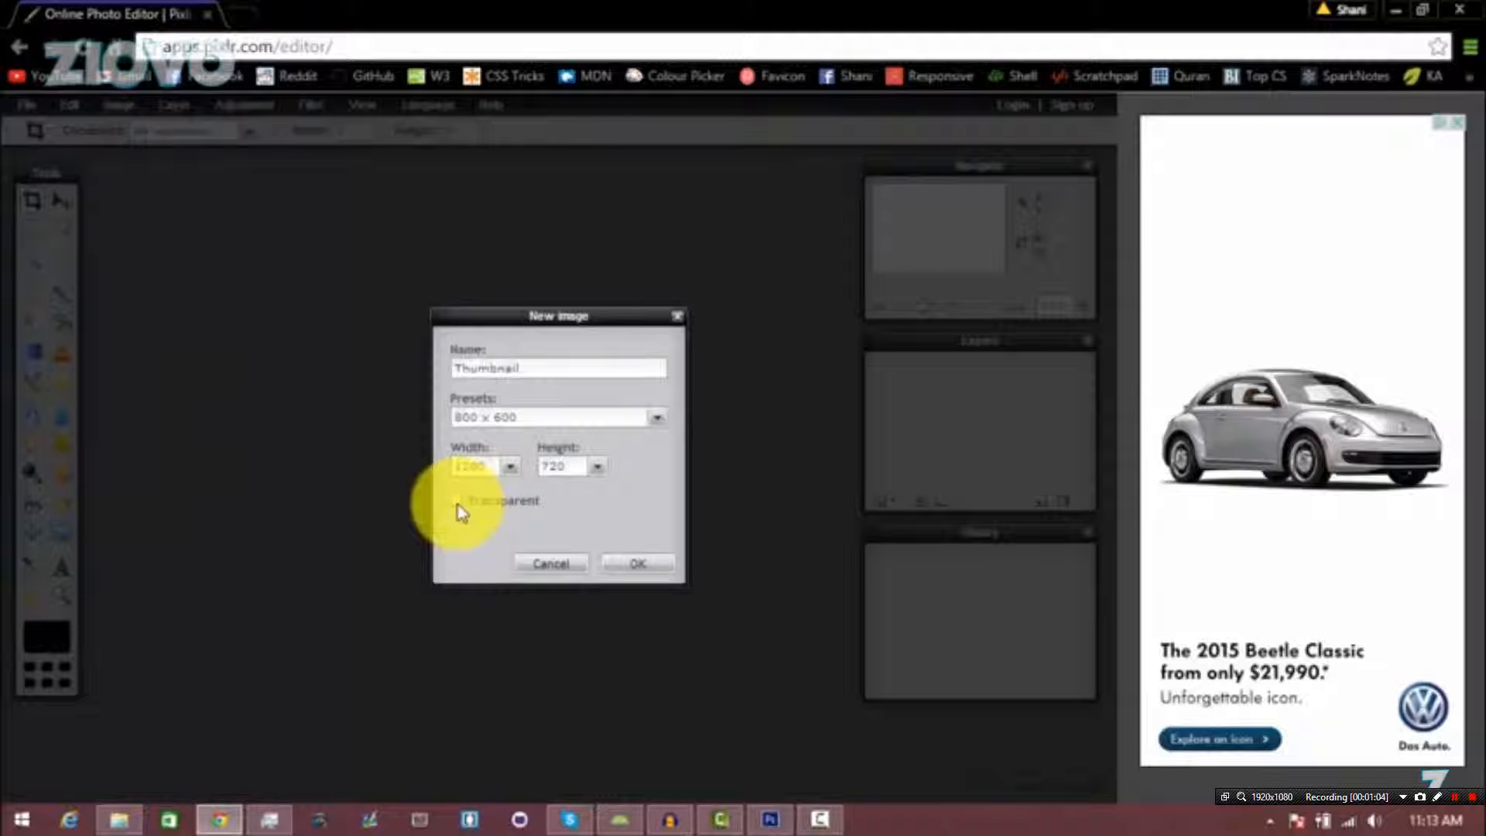
pyautogui.click(457, 503)
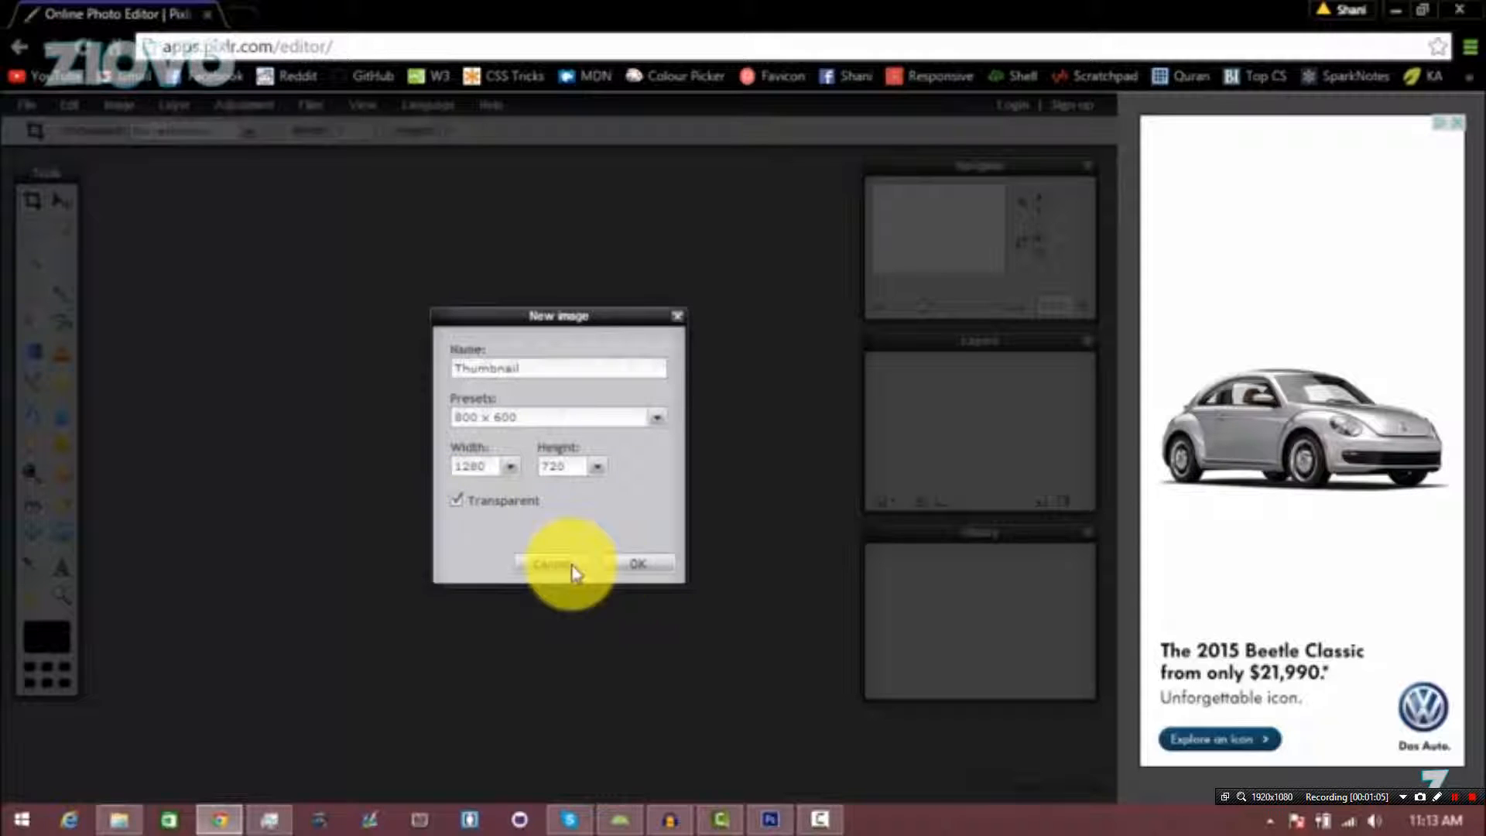
pyautogui.click(625, 565)
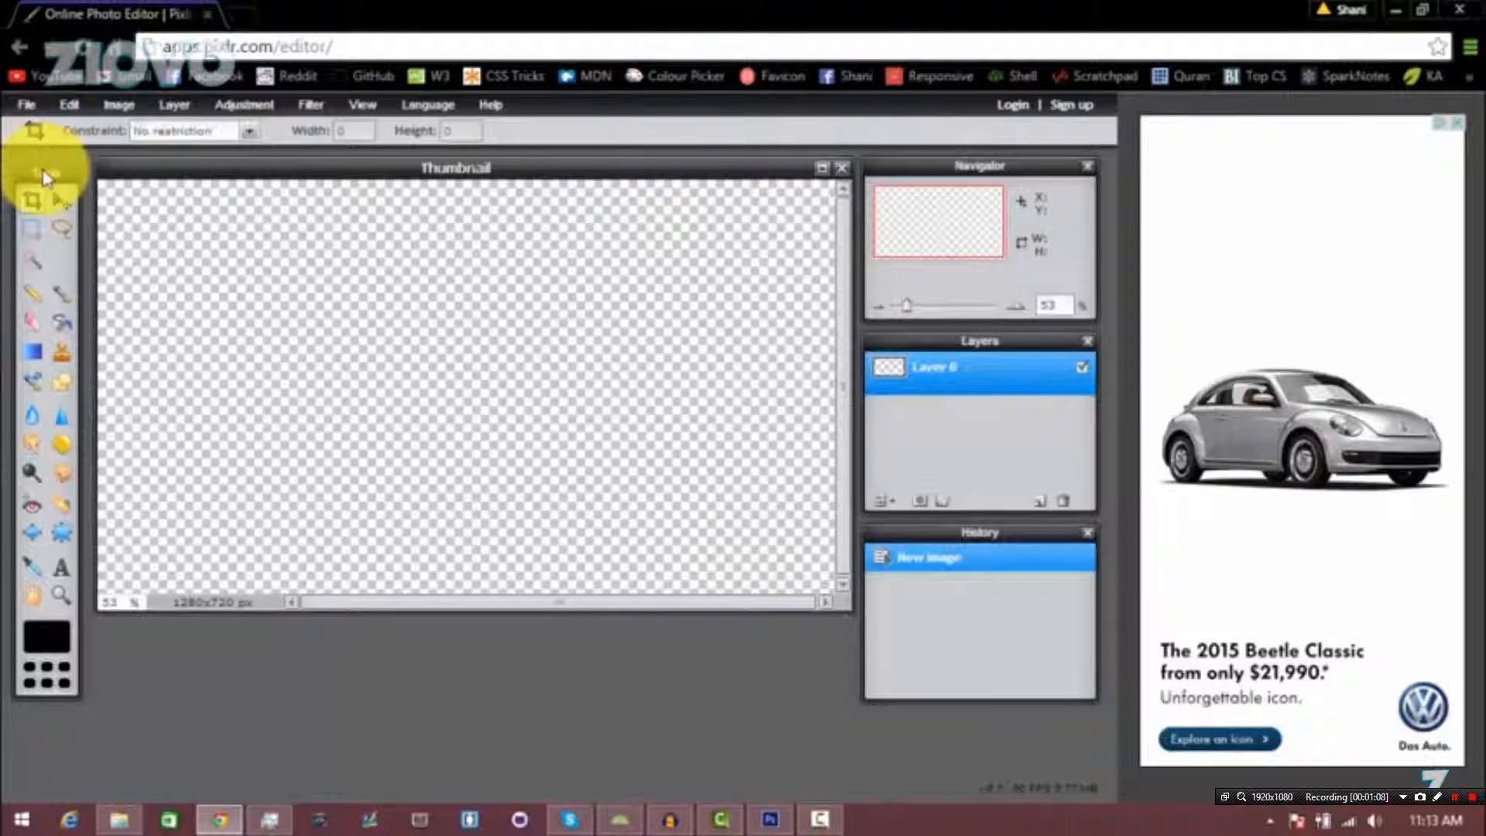
# - Move the Tools palette to the workspace edge and enlarge the Thumbnail image window, with the canvas shown at 43%
pyautogui.moveTo(44, 177)
pyautogui.mouseDown()
pyautogui.moveTo(135, 240)
pyautogui.moveTo(17, 180)
pyautogui.moveTo(25, 168)
pyautogui.mouseUp()
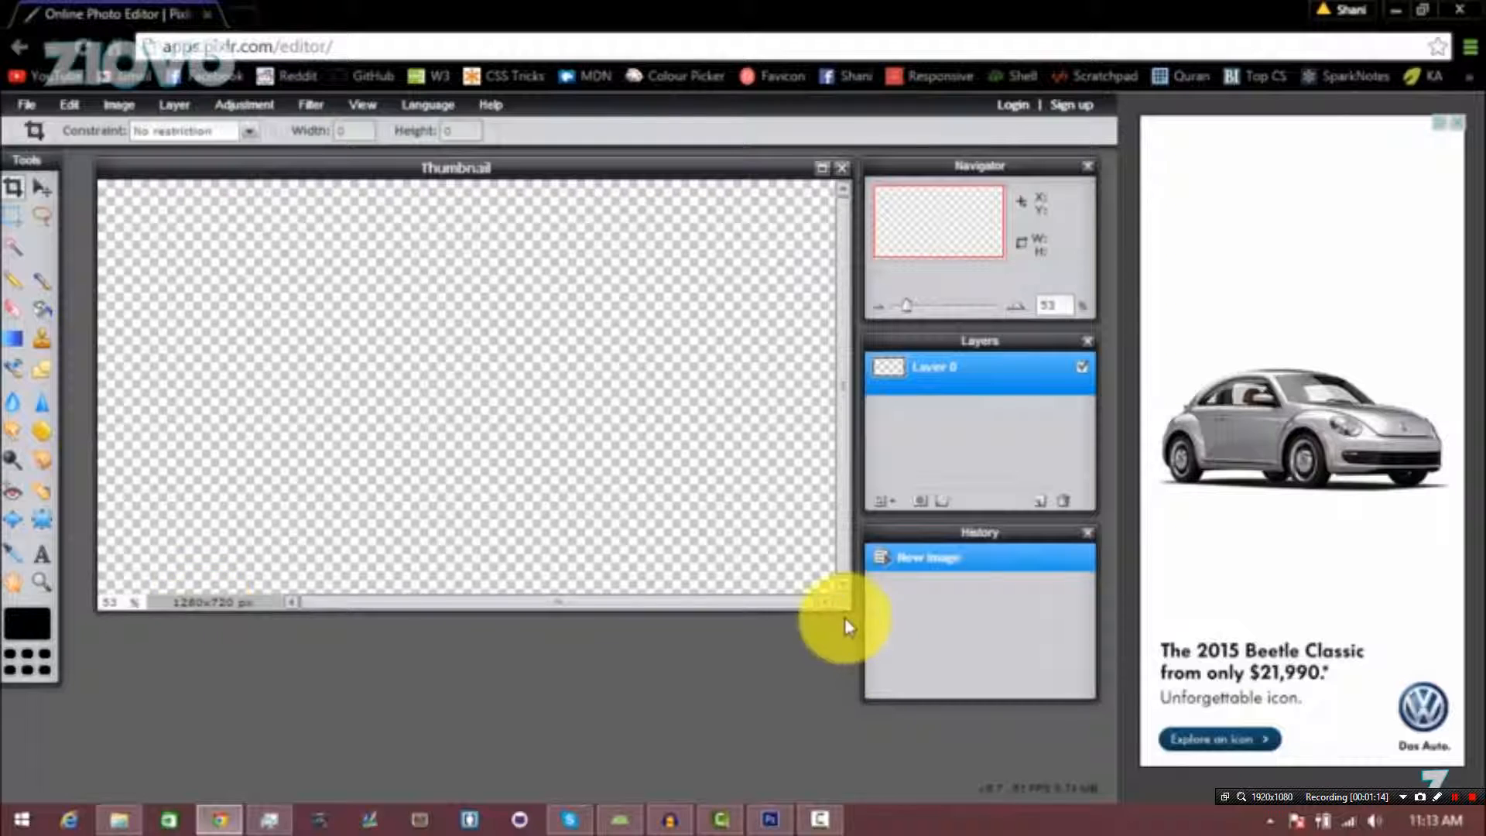
pyautogui.moveTo(841, 603); pyautogui.dragTo(863, 657)
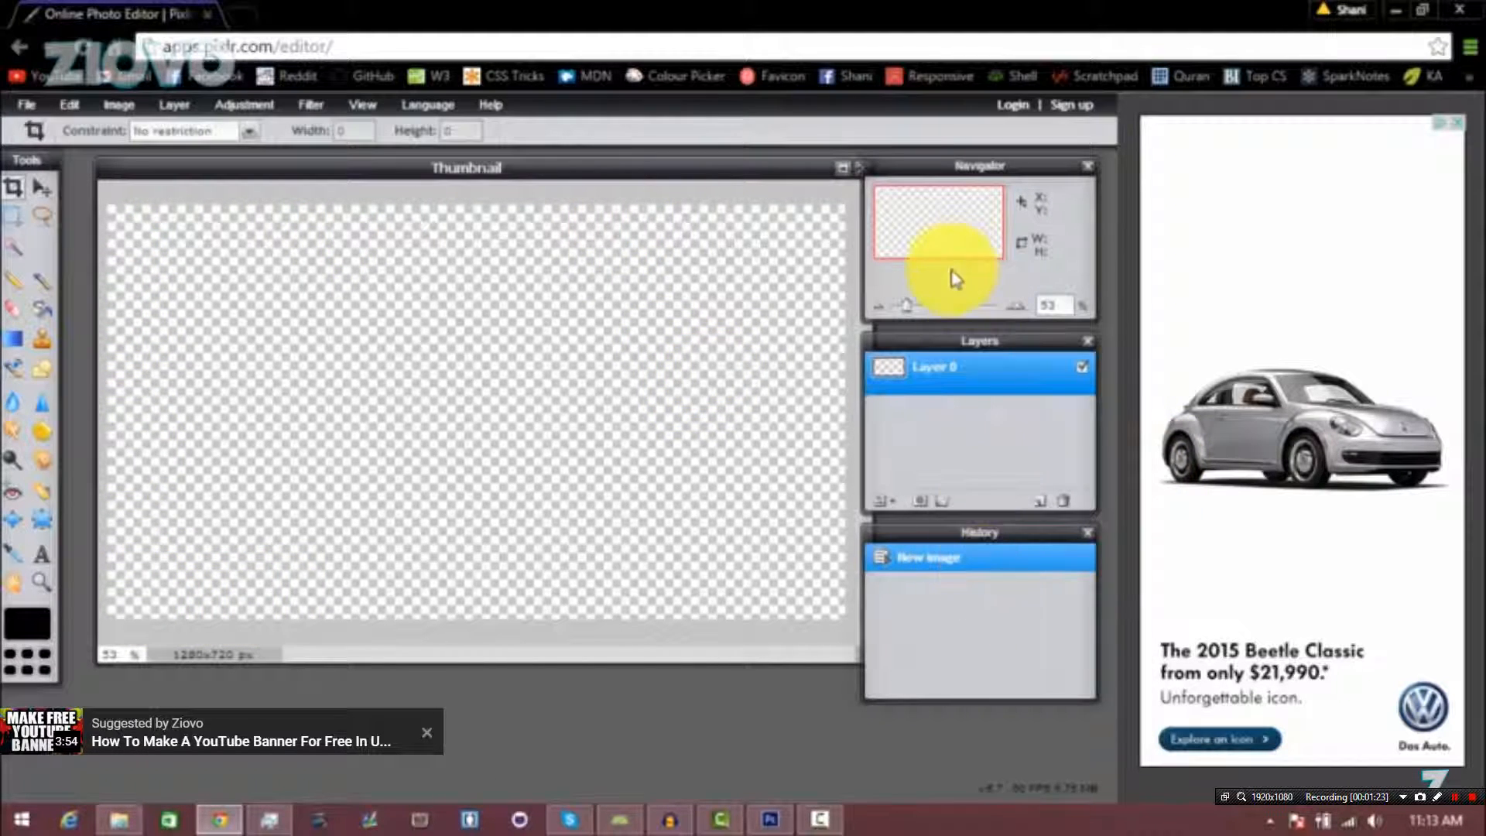
pyautogui.moveTo(905, 308)
pyautogui.mouseDown()
pyautogui.moveTo(921, 316)
pyautogui.moveTo(903, 309)
pyautogui.mouseUp()
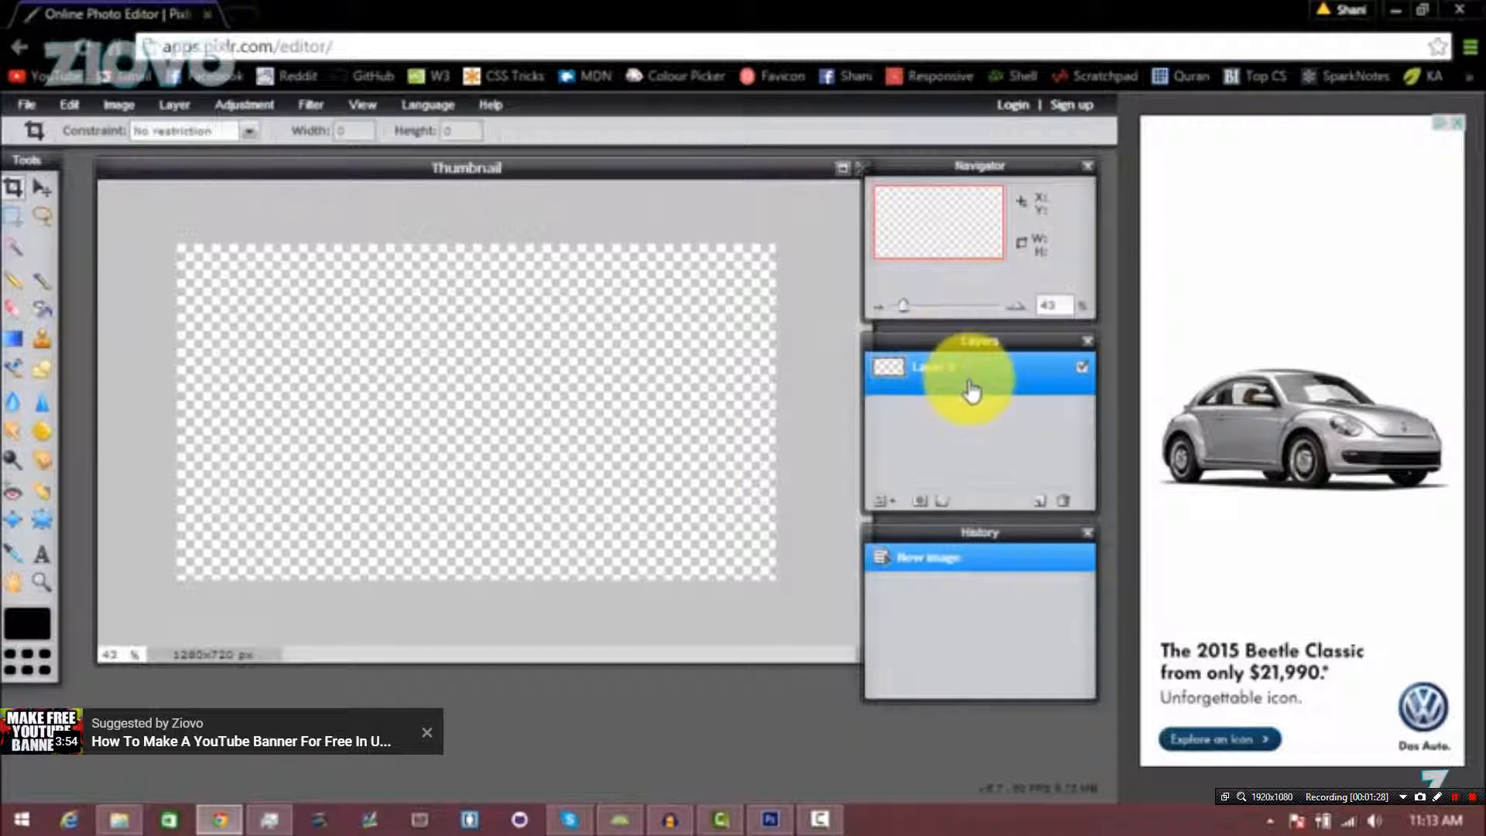
pyautogui.click(28, 106)
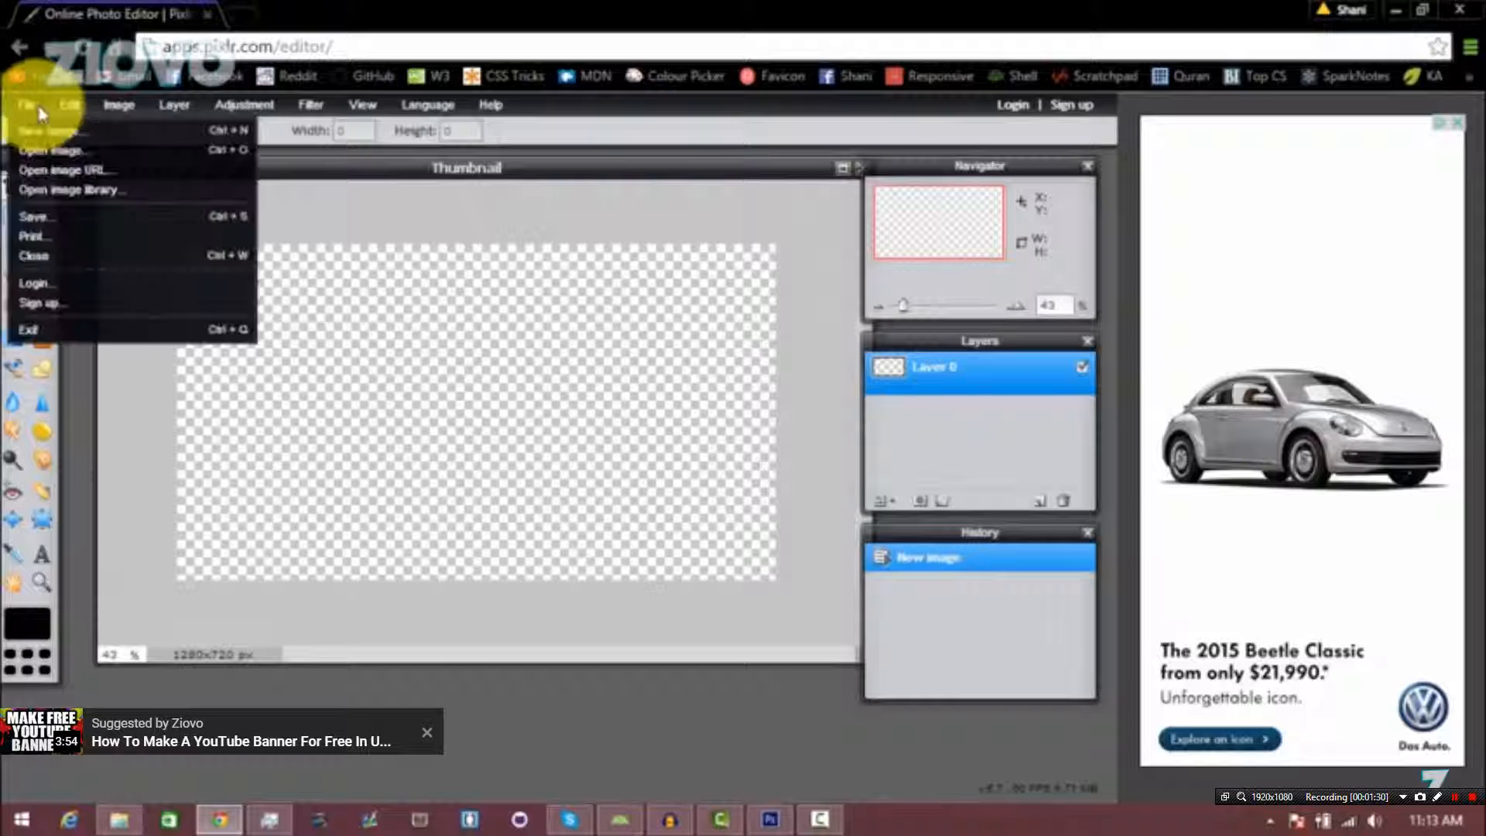
pyautogui.moveTo(192, 114)
pyautogui.moveTo(310, 109)
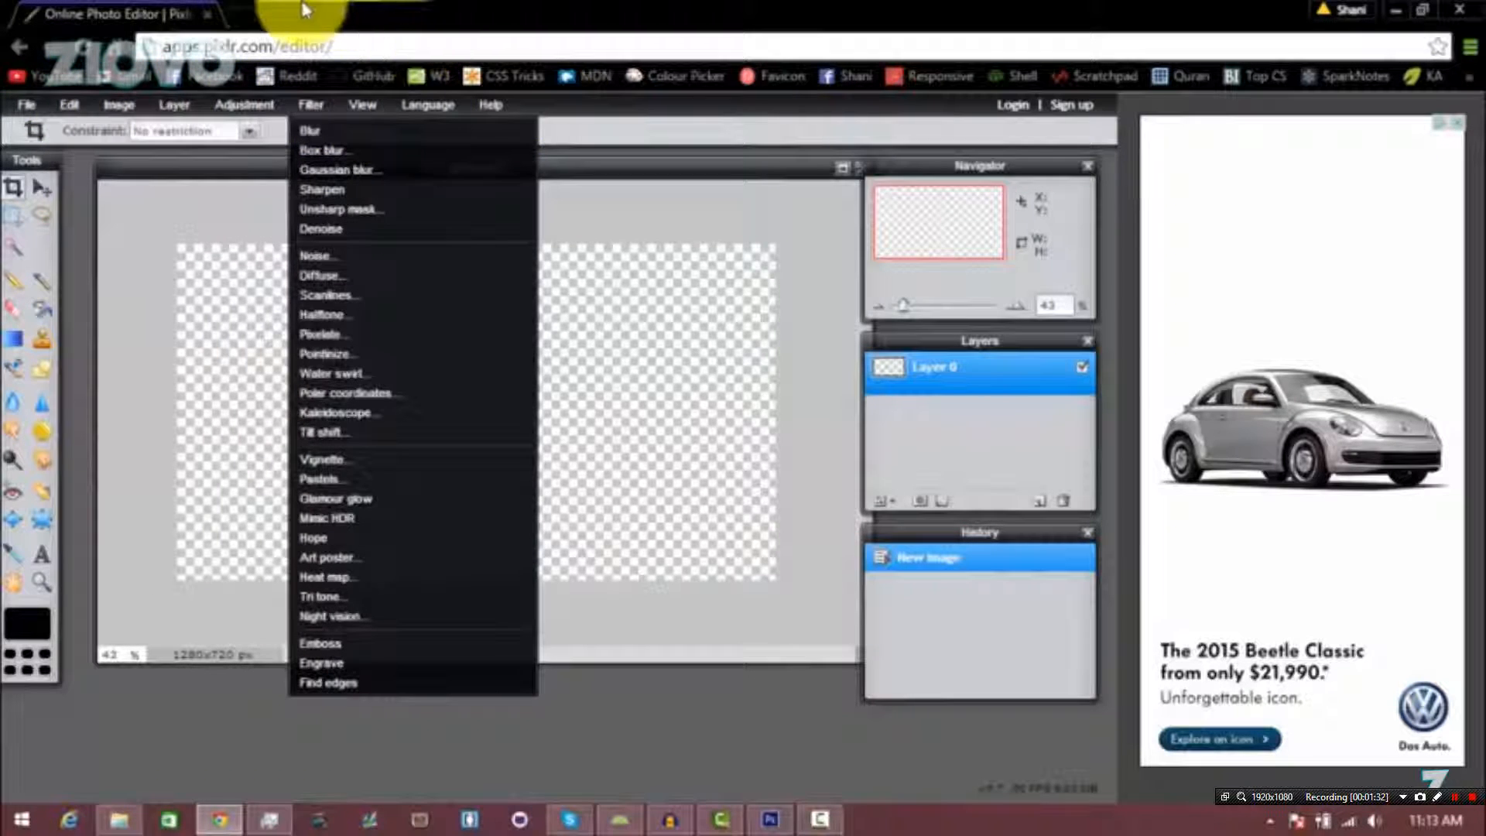
# - Open Google Images in a new browser tab and search for "blue grunge"
pyautogui.click(258, 29)
pyautogui.write('goo')
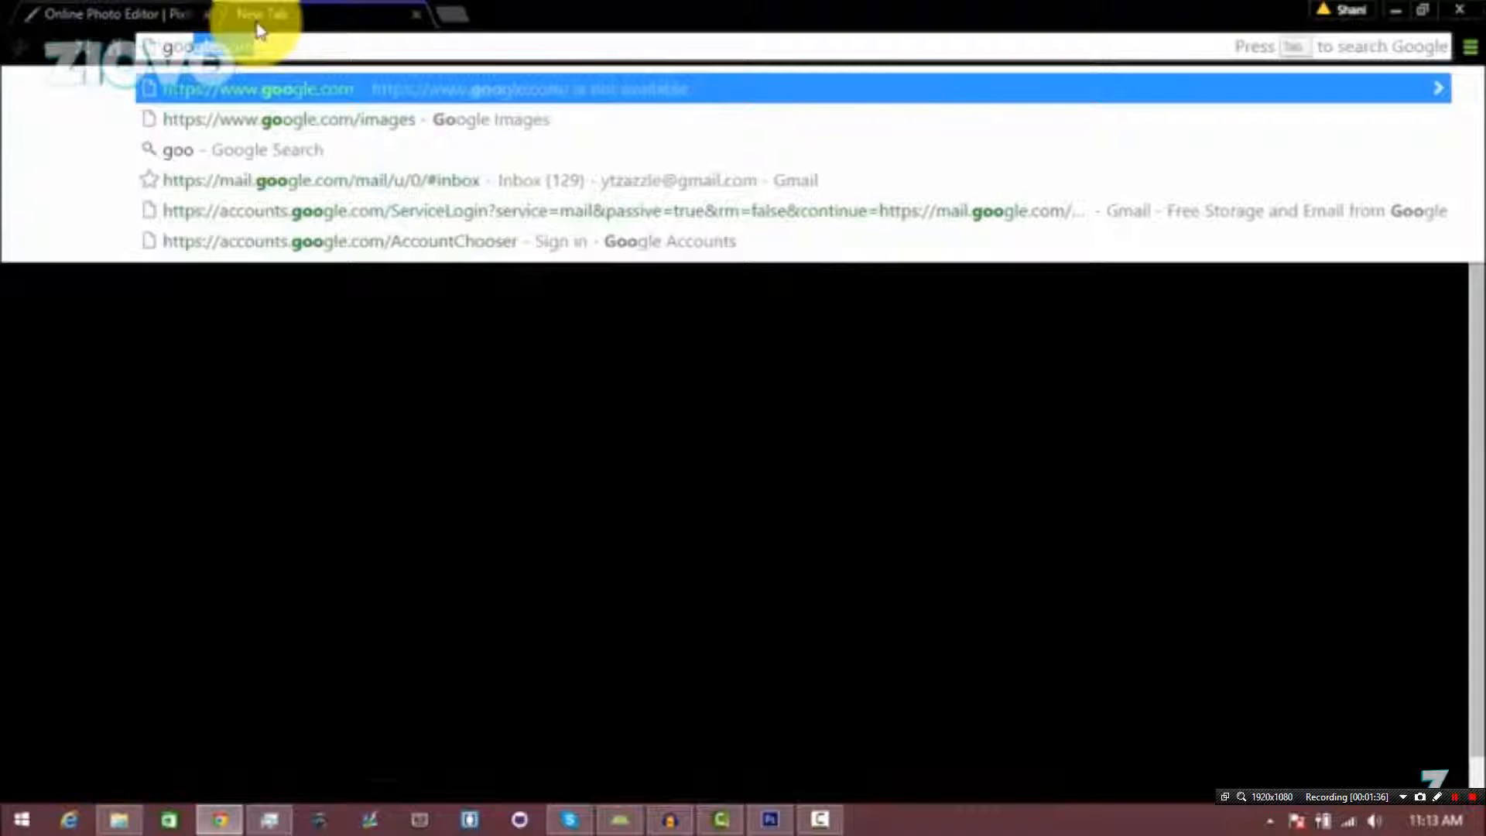
pyautogui.press('Return')
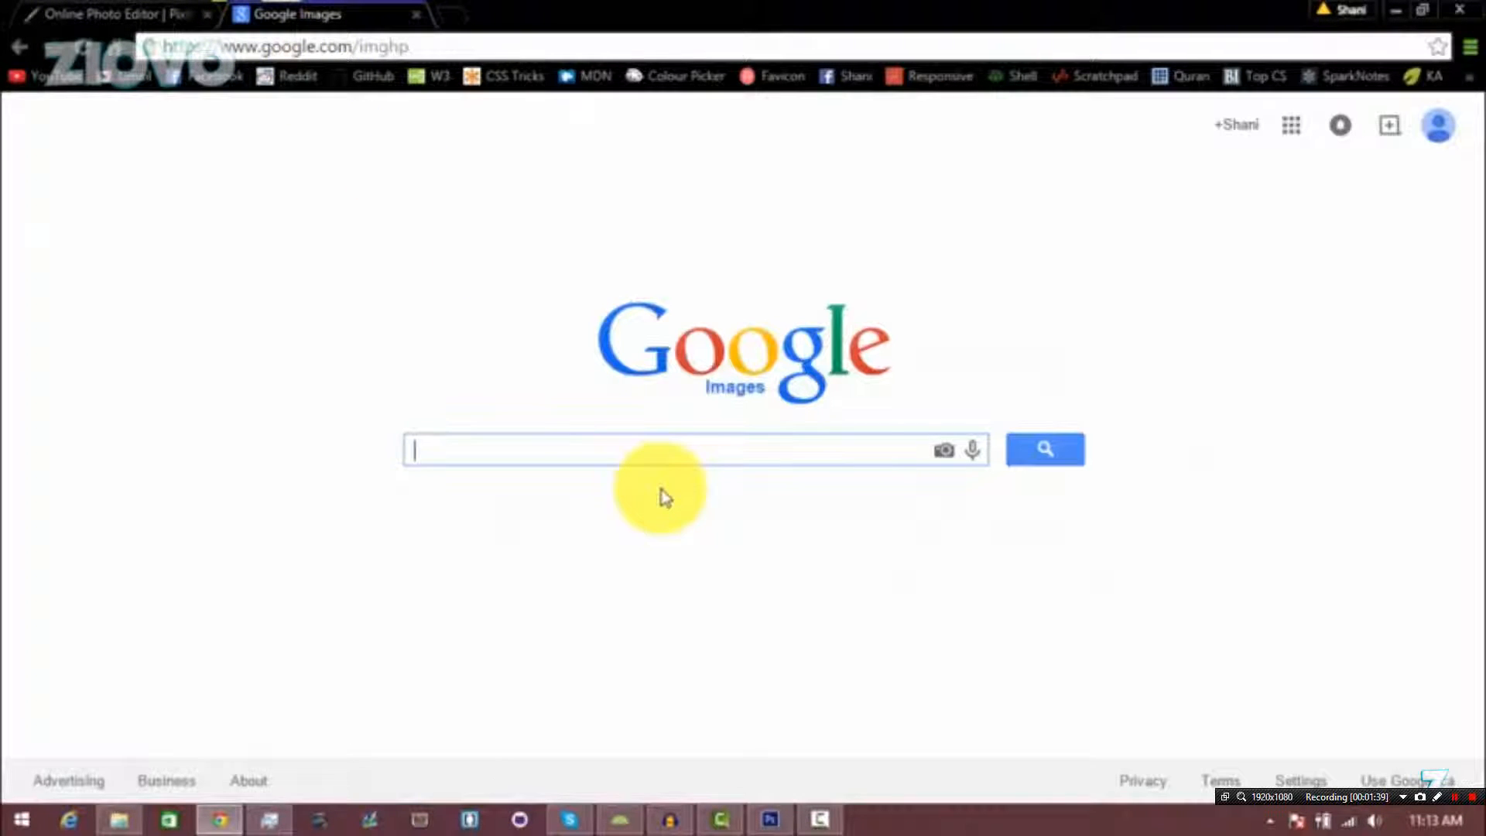
pyautogui.write('blue grunge')
pyautogui.press('Return')
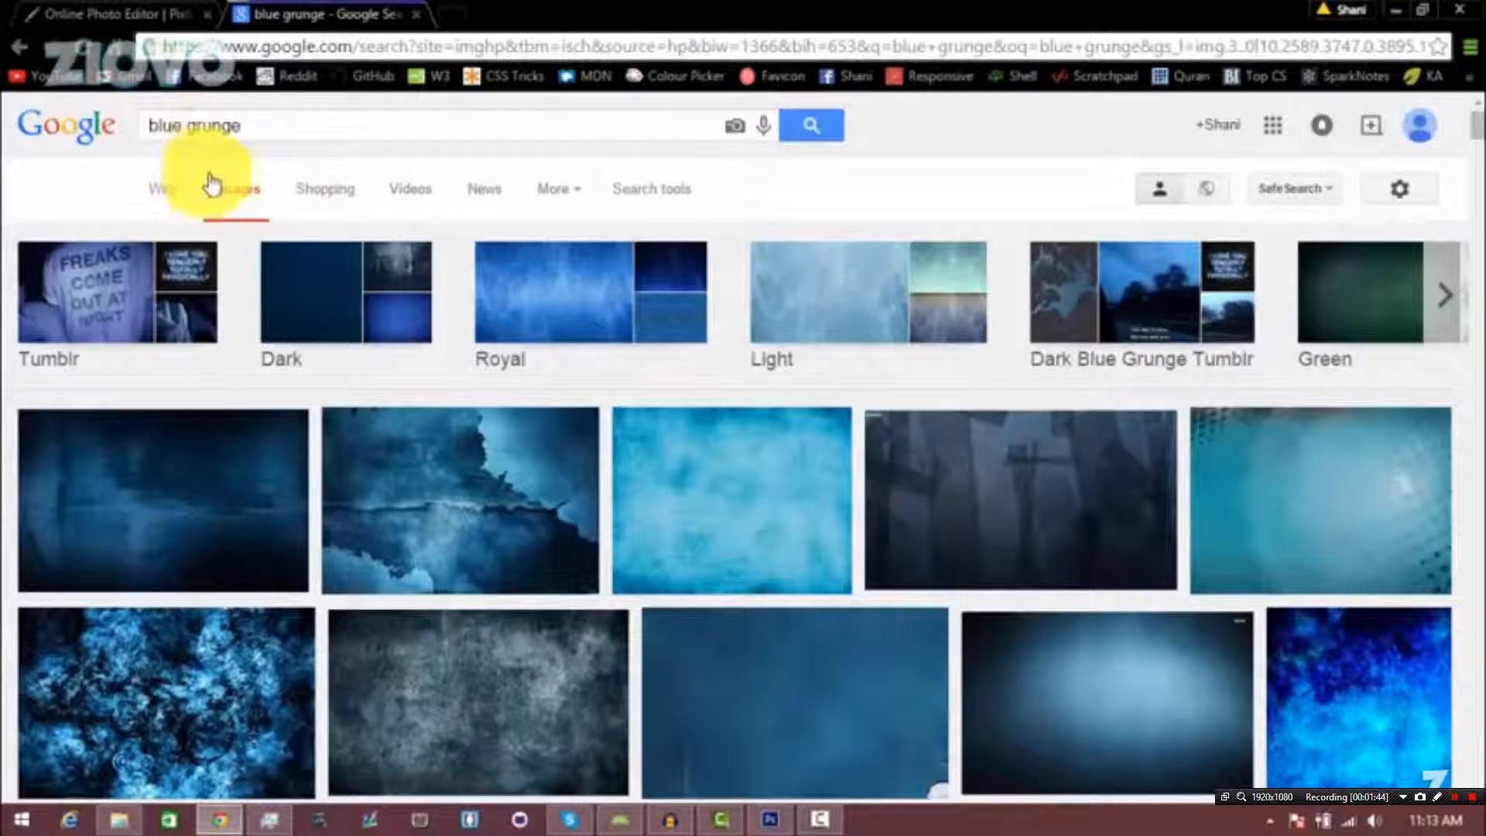
# - Search Google Images for "radial" backgrounds
pyautogui.hotkey('ctrl', 'a')
pyautogui.write('r')
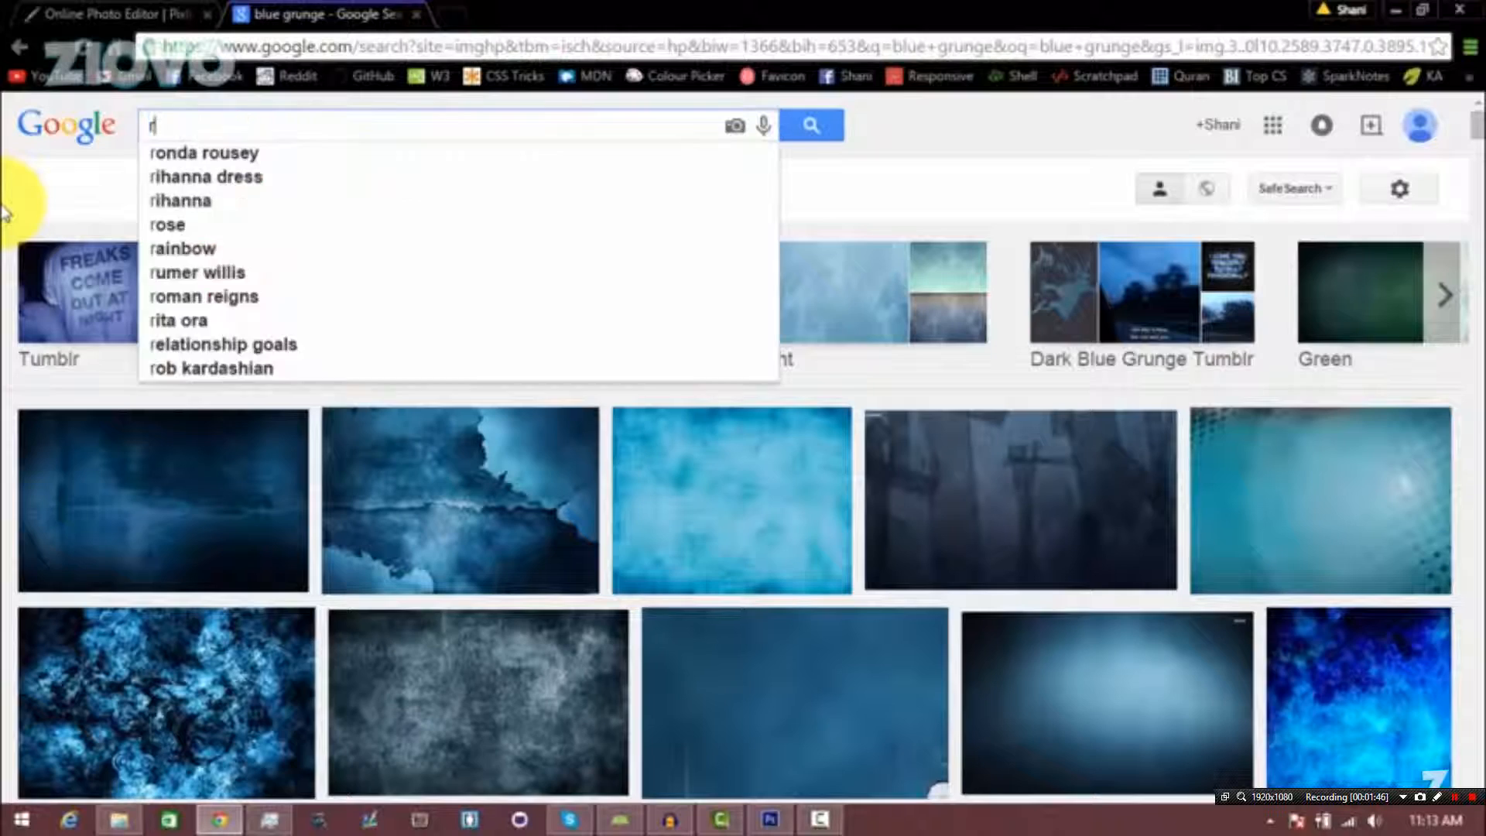
pyautogui.write('adial')
pyautogui.press('Return')
# - Search Google Images for "sunburst" and open the first orange and cream sunburst picture at full size
pyautogui.click(213, 132)
pyautogui.hotkey('ctrl', 'a')
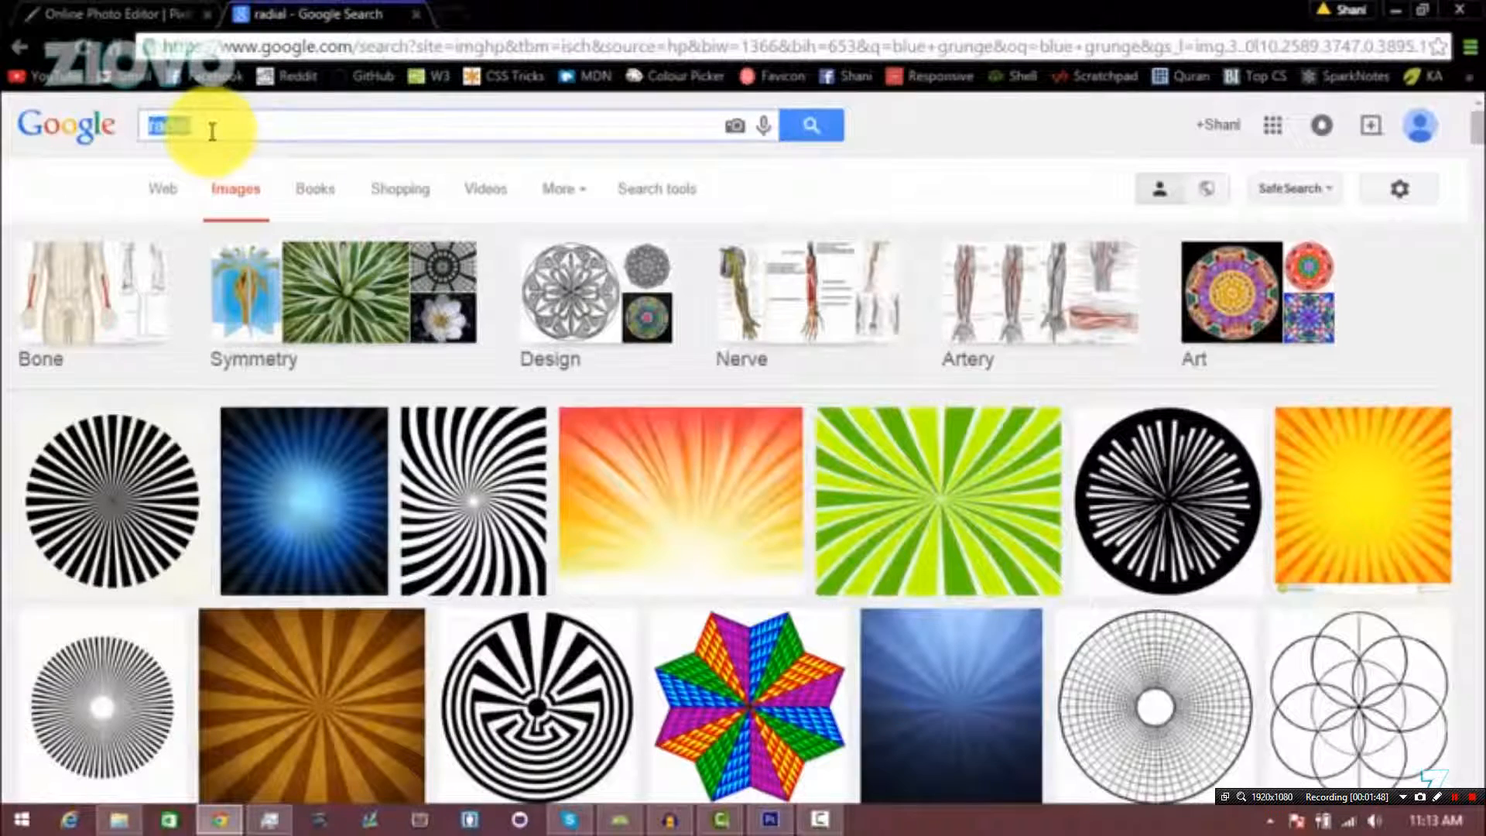
pyautogui.write('sunburst')
pyautogui.press('Return')
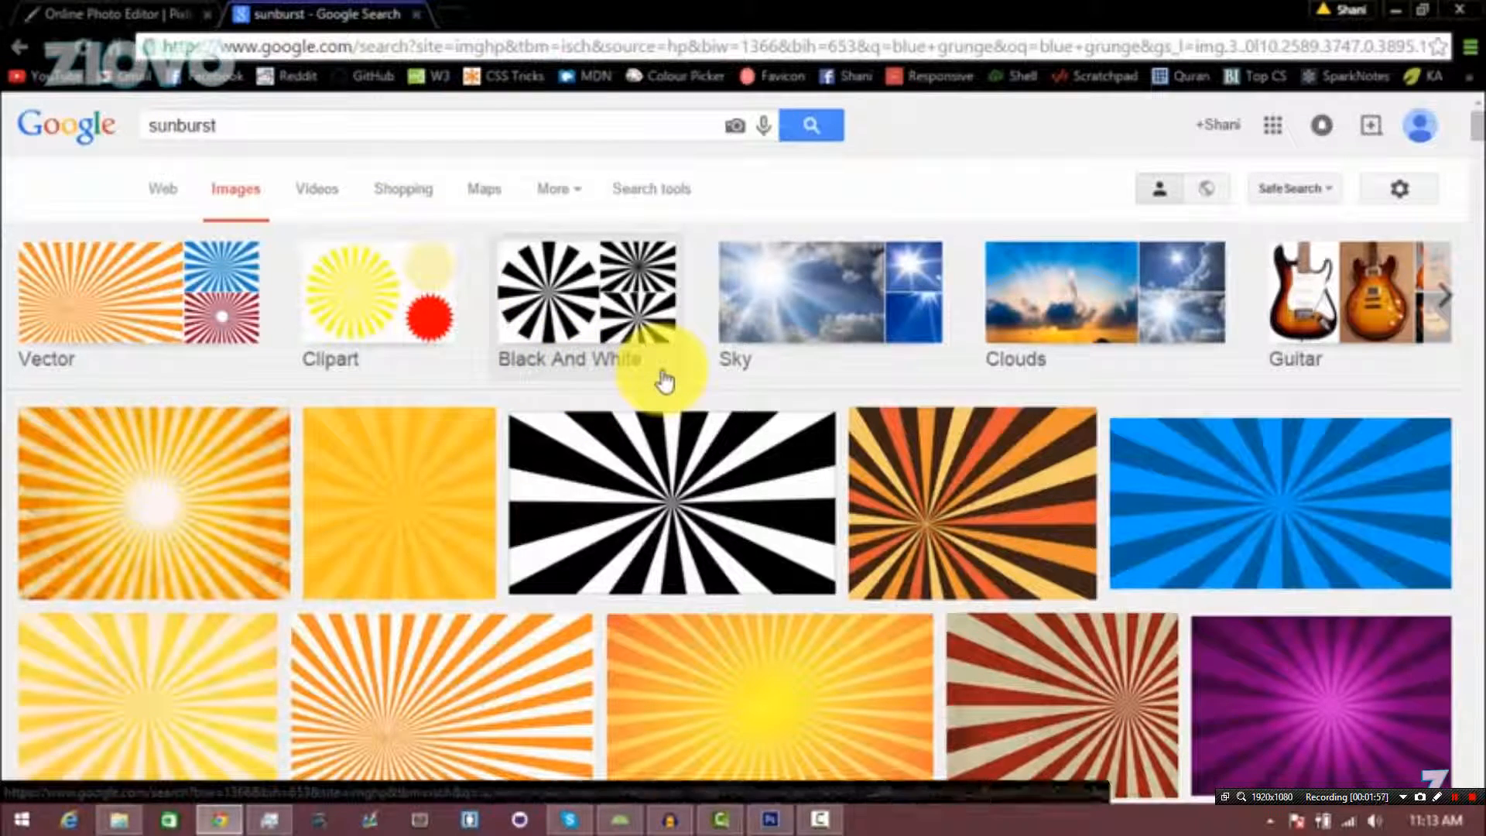
pyautogui.scroll(-3, 664, 380)
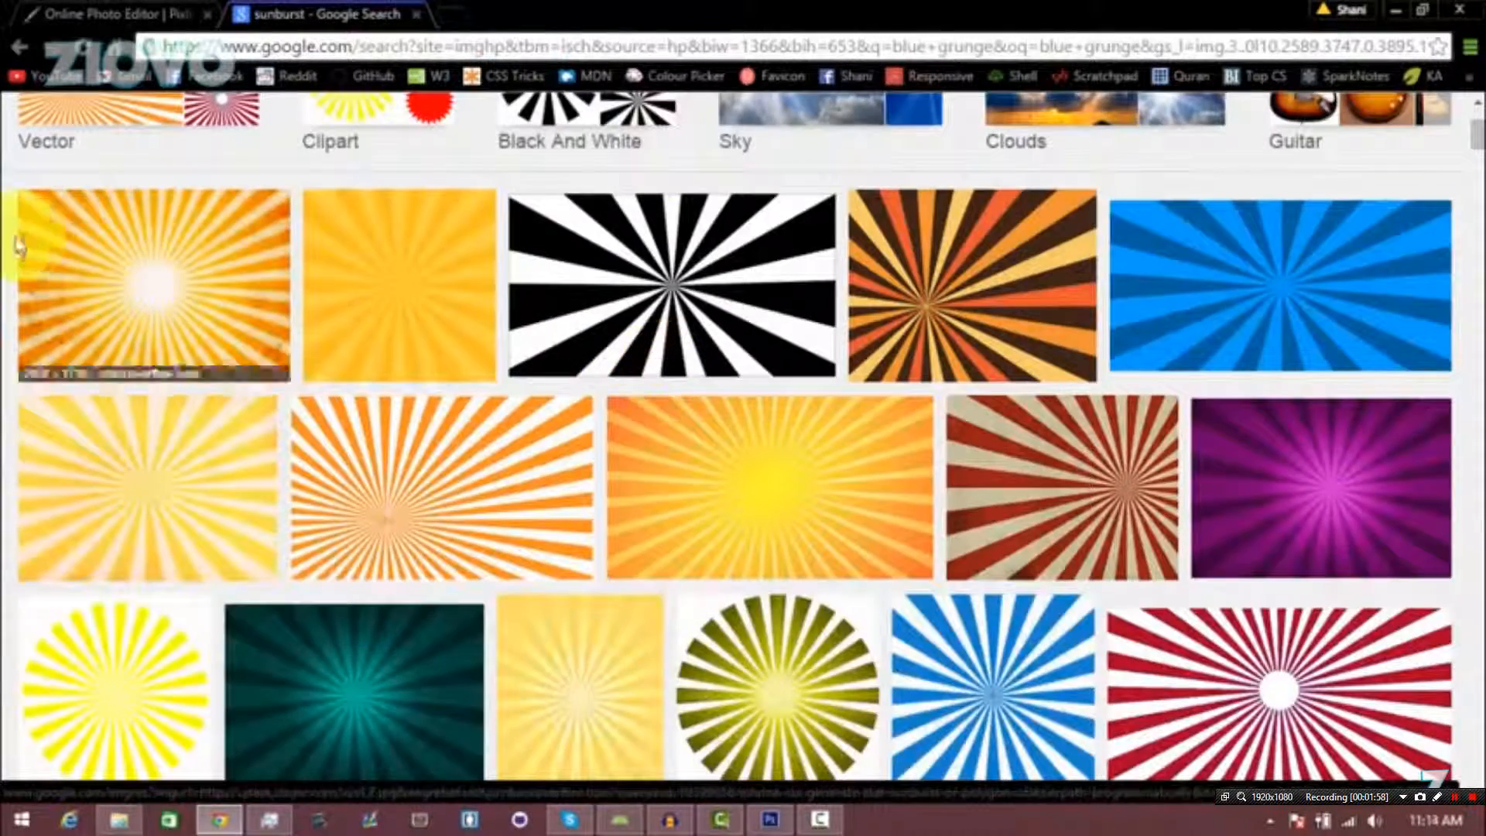
pyautogui.click(102, 324)
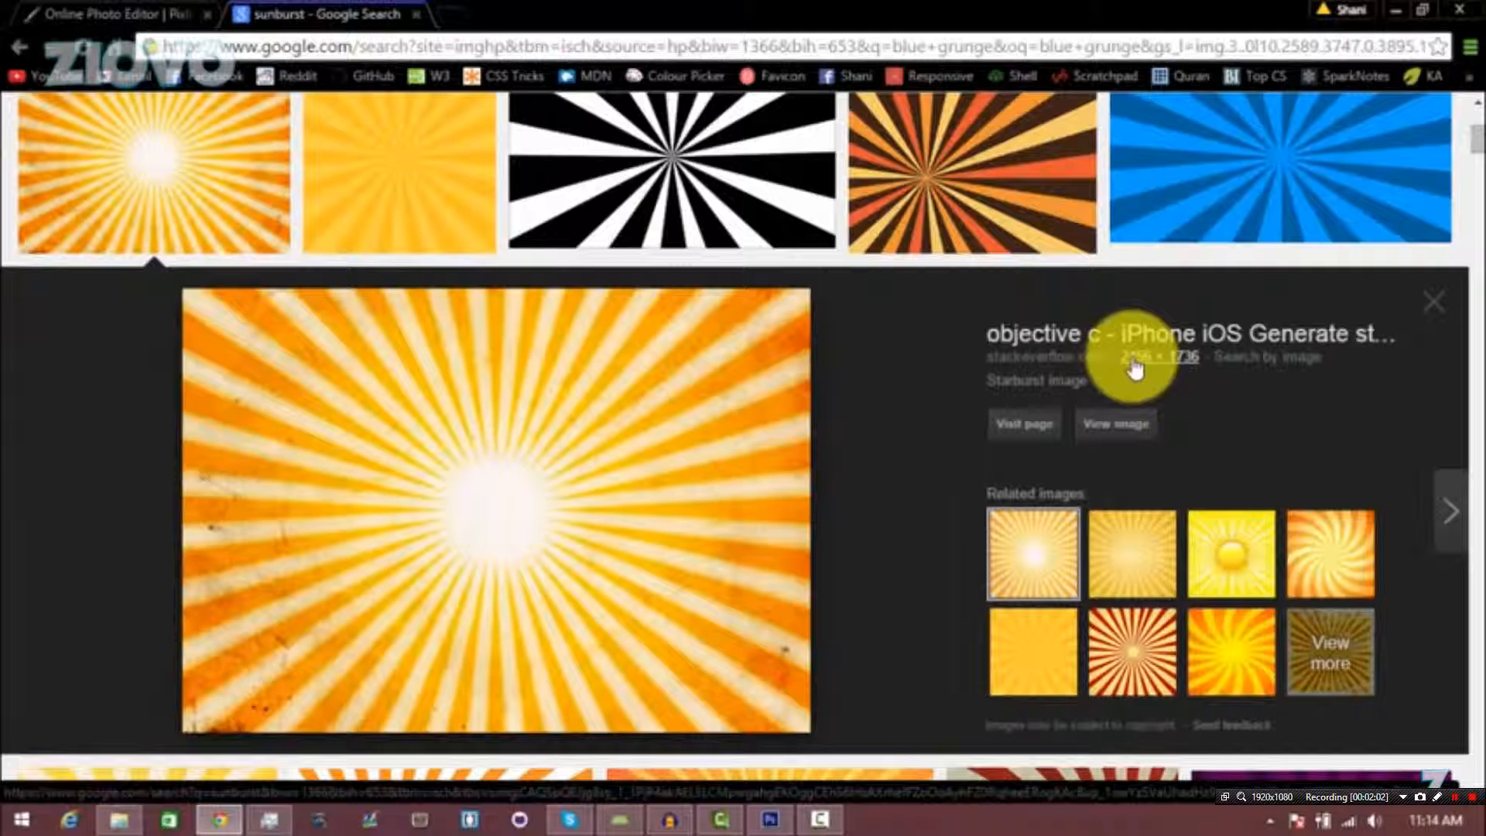
pyautogui.click(1119, 424)
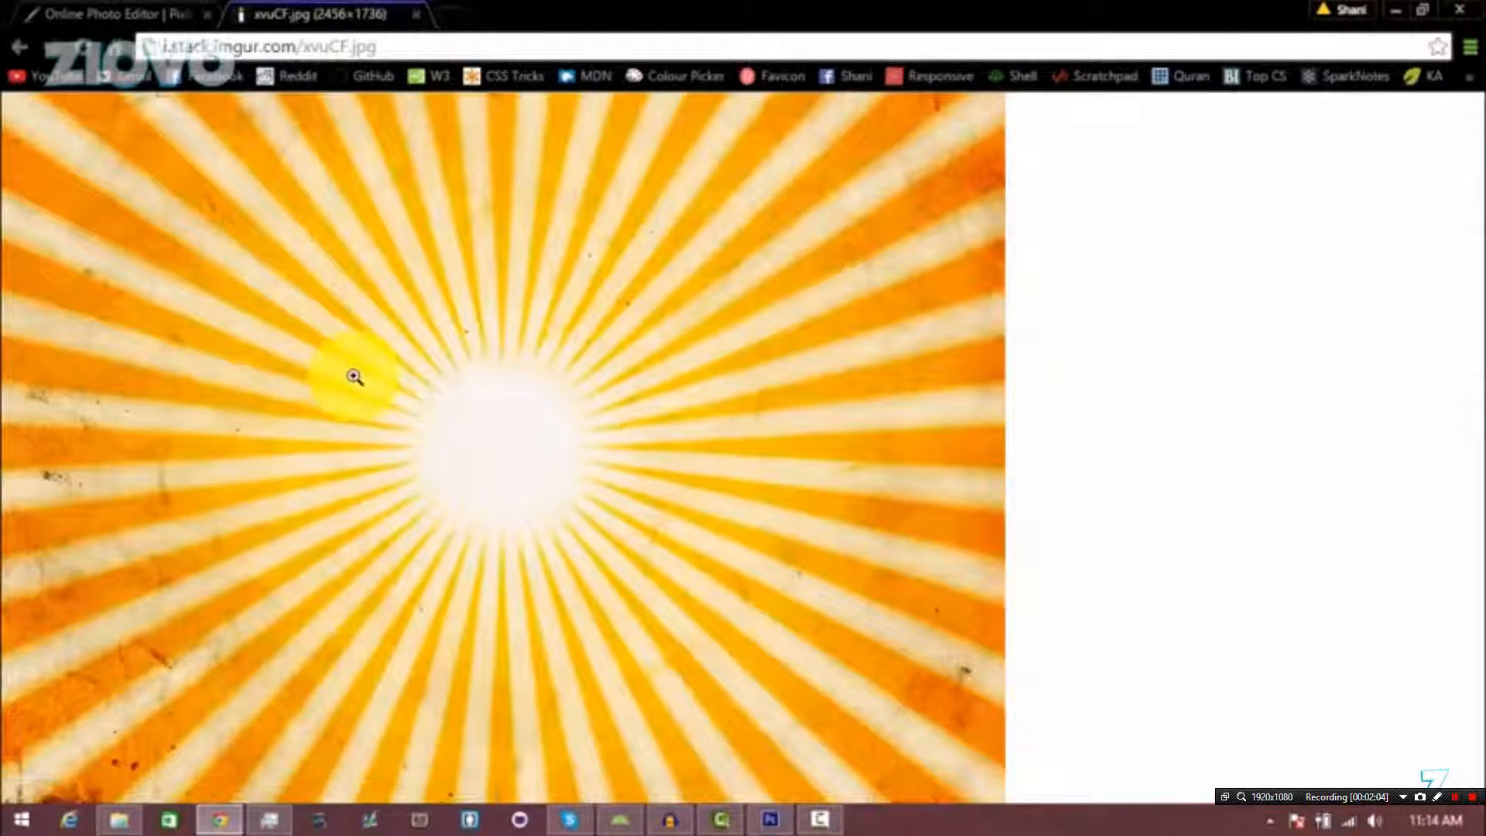
# - Save the sunburst picture to the Downloads folder as THUMBNAILBG
pyautogui.rightClick(354, 376)
pyautogui.click(384, 391)
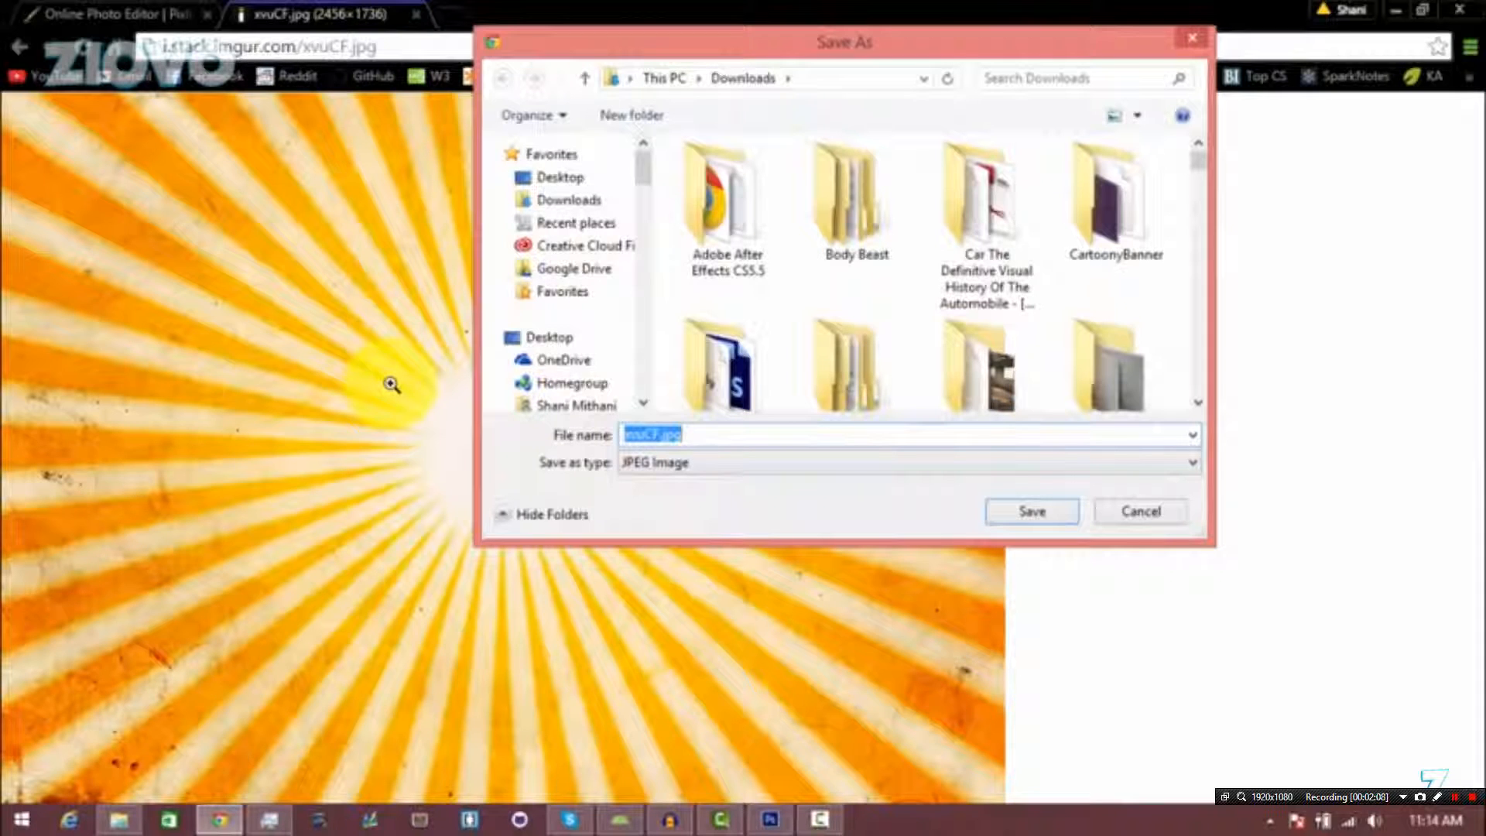
pyautogui.write('THUMBN')
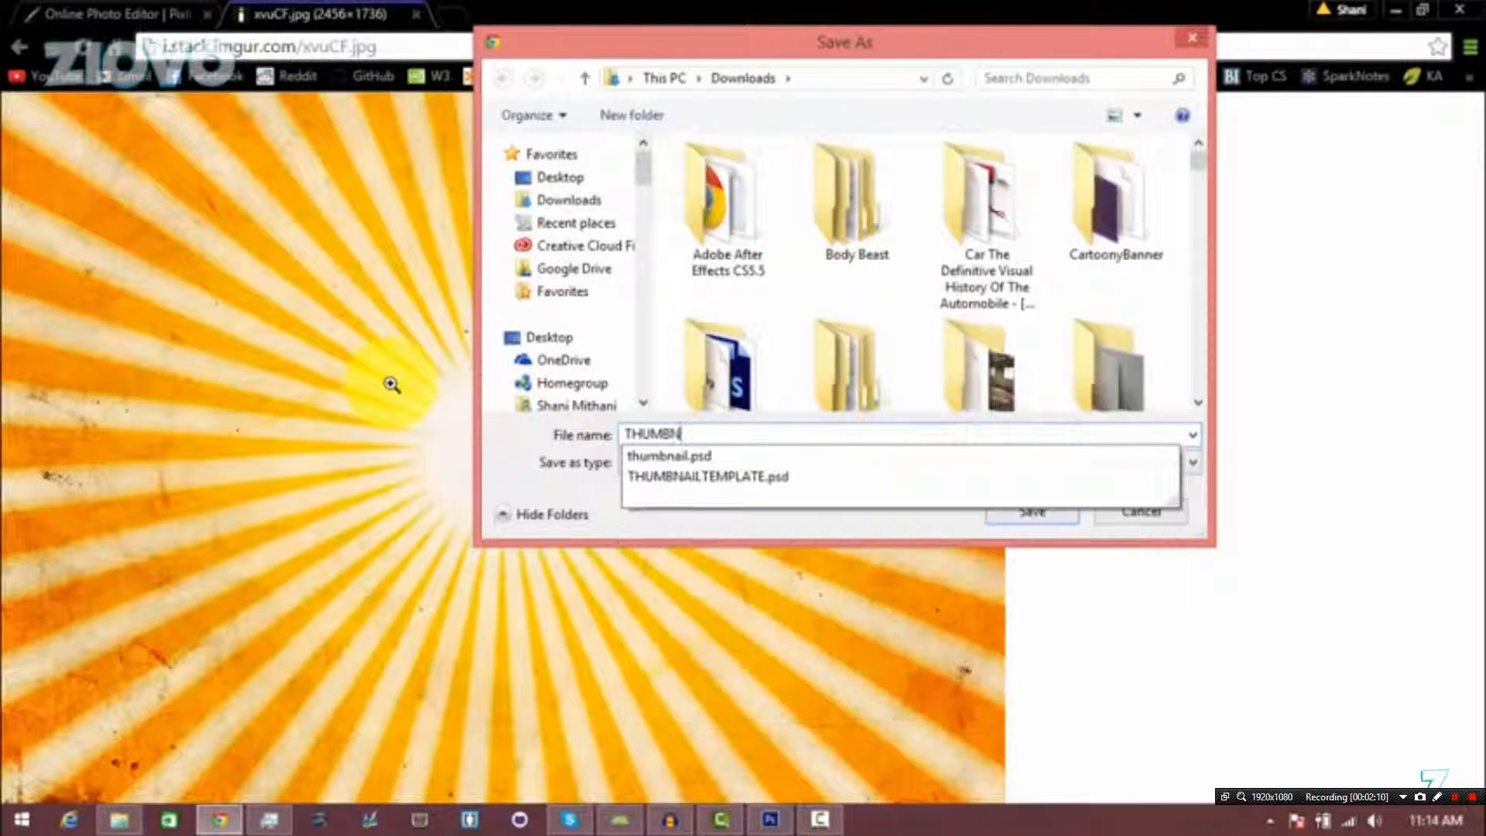
pyautogui.write('AILBG')
pyautogui.press('Return')
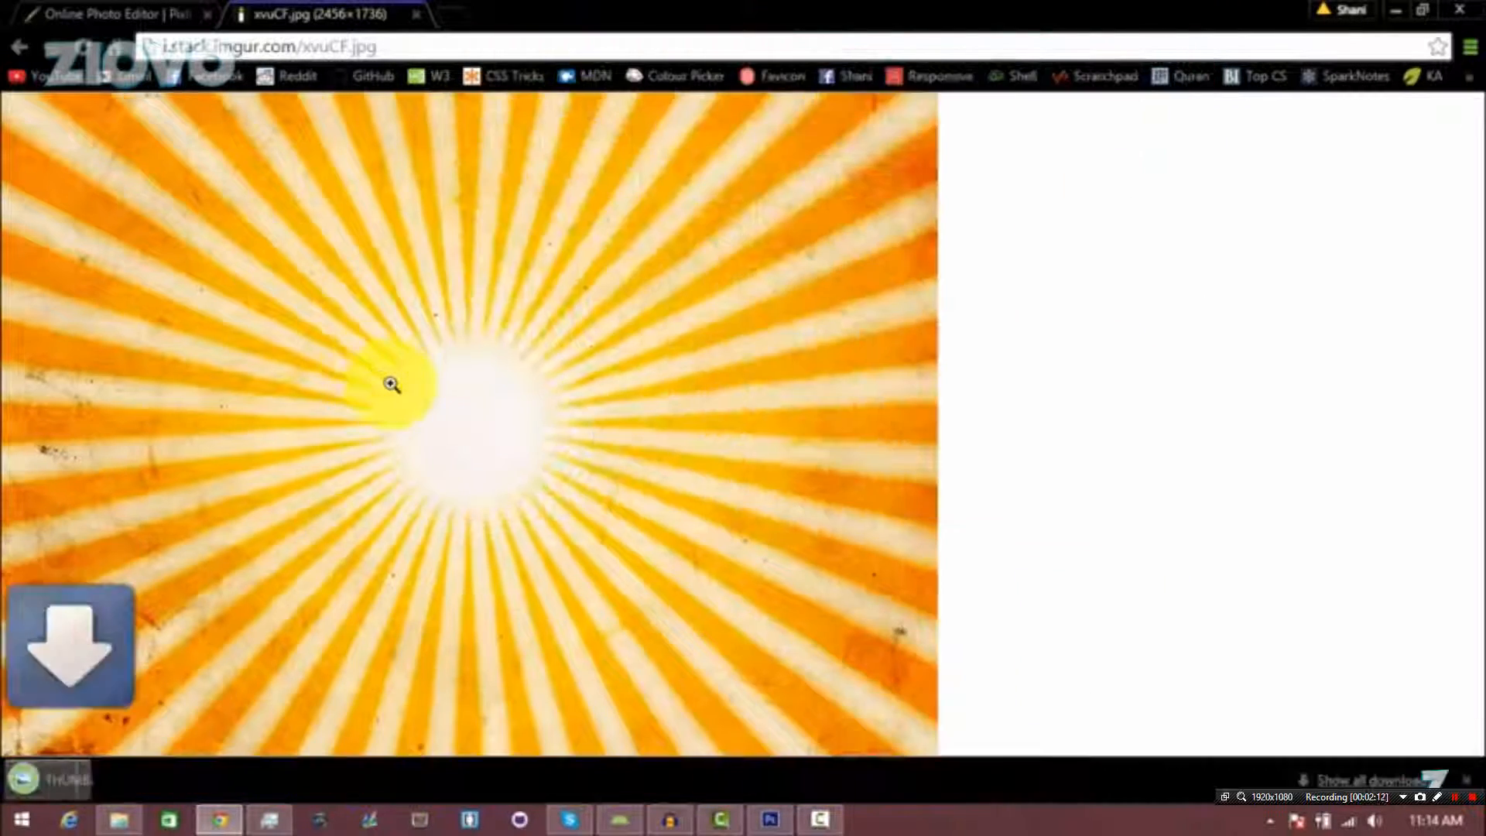
# - Switch back to Pixlr Editor and open THUMBNAILBG.jpg from the computer, placing its window below the Thumbnail title bar
pyautogui.click(144, 9)
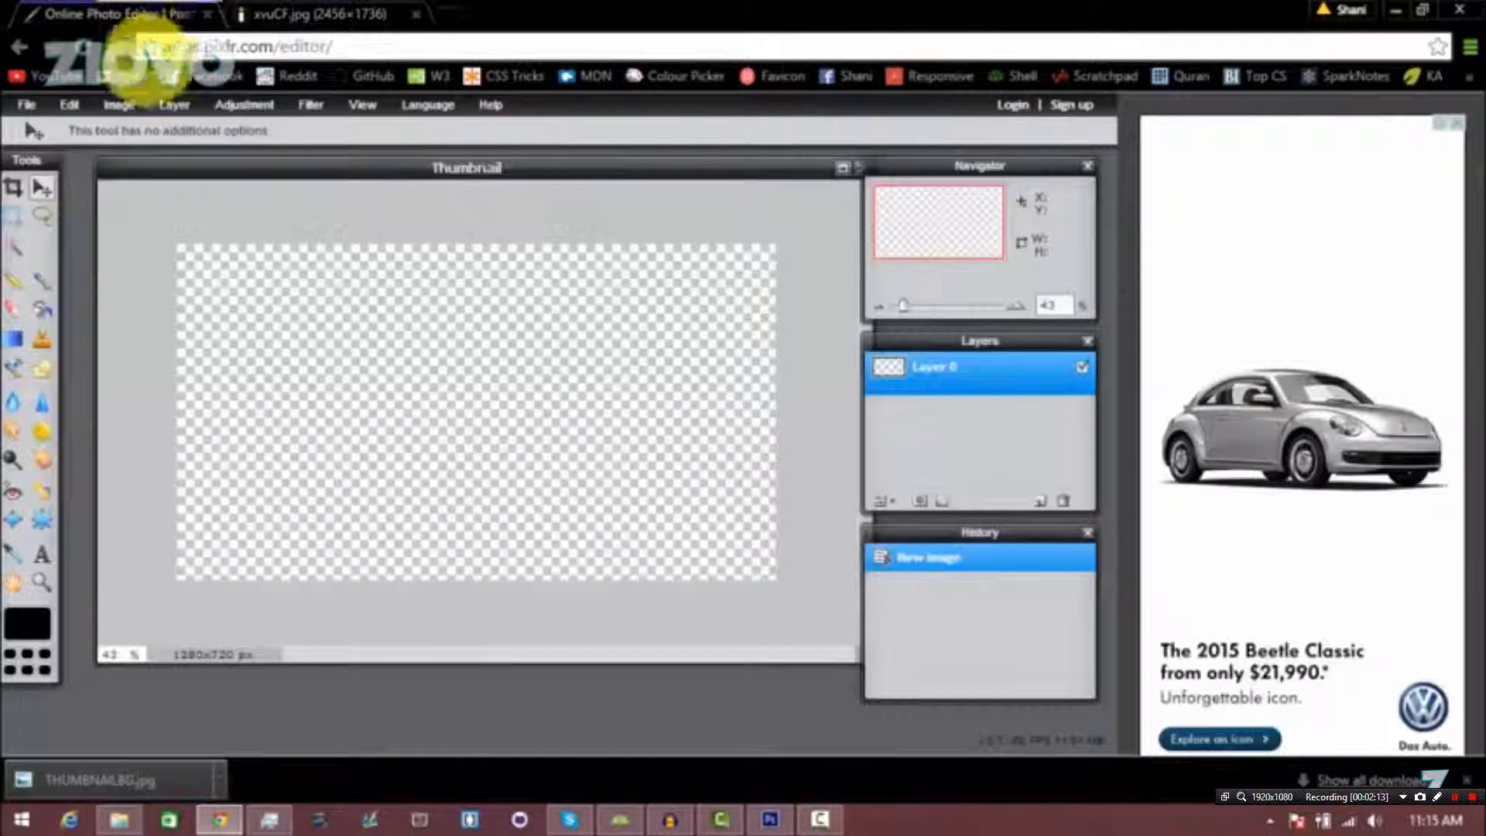
pyautogui.click(26, 105)
pyautogui.click(77, 158)
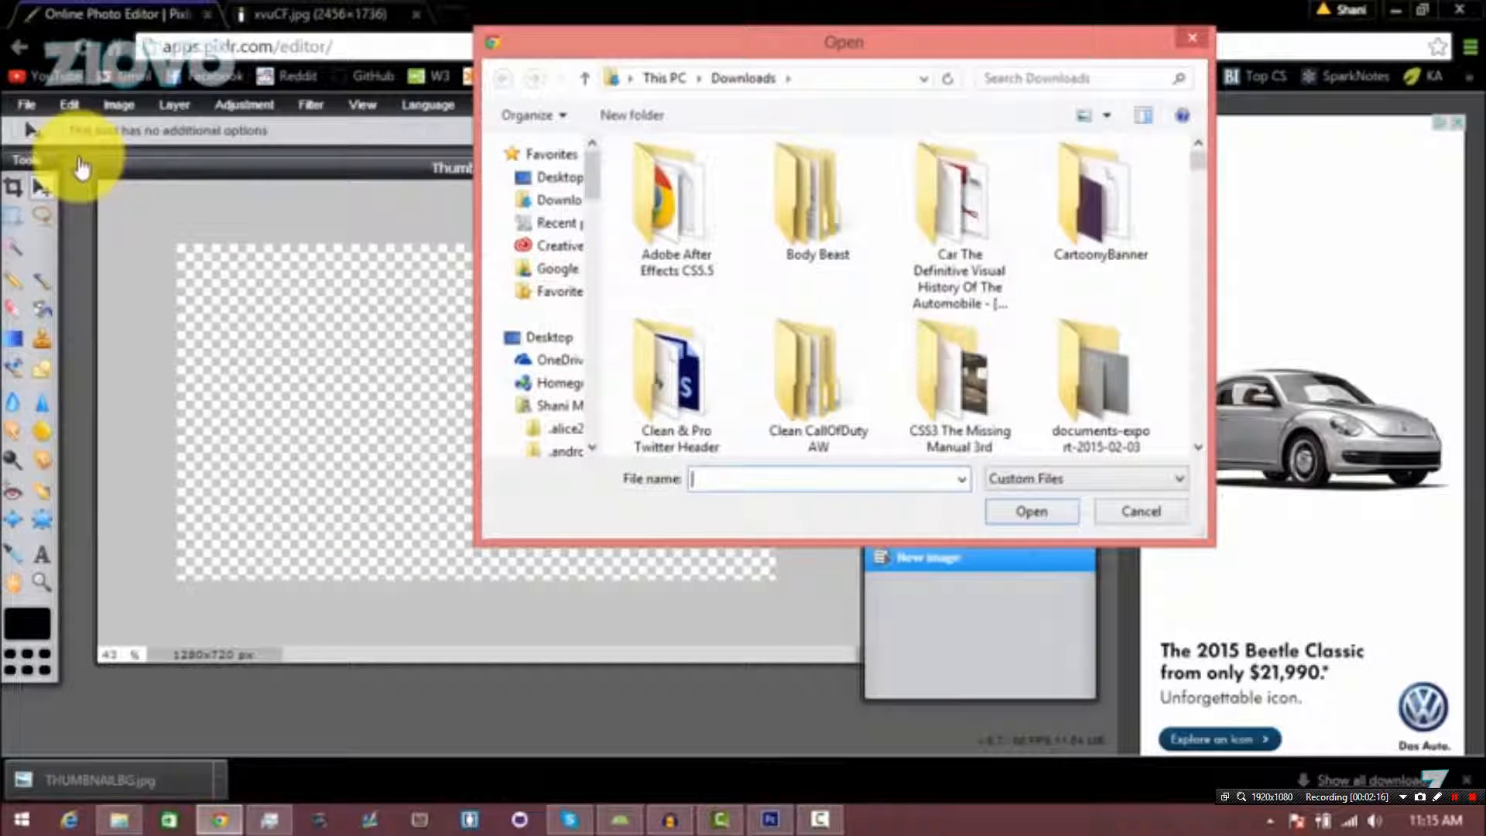
pyautogui.write('thu')
pyautogui.press('Down')
pyautogui.press('Down')
pyautogui.press('Return')
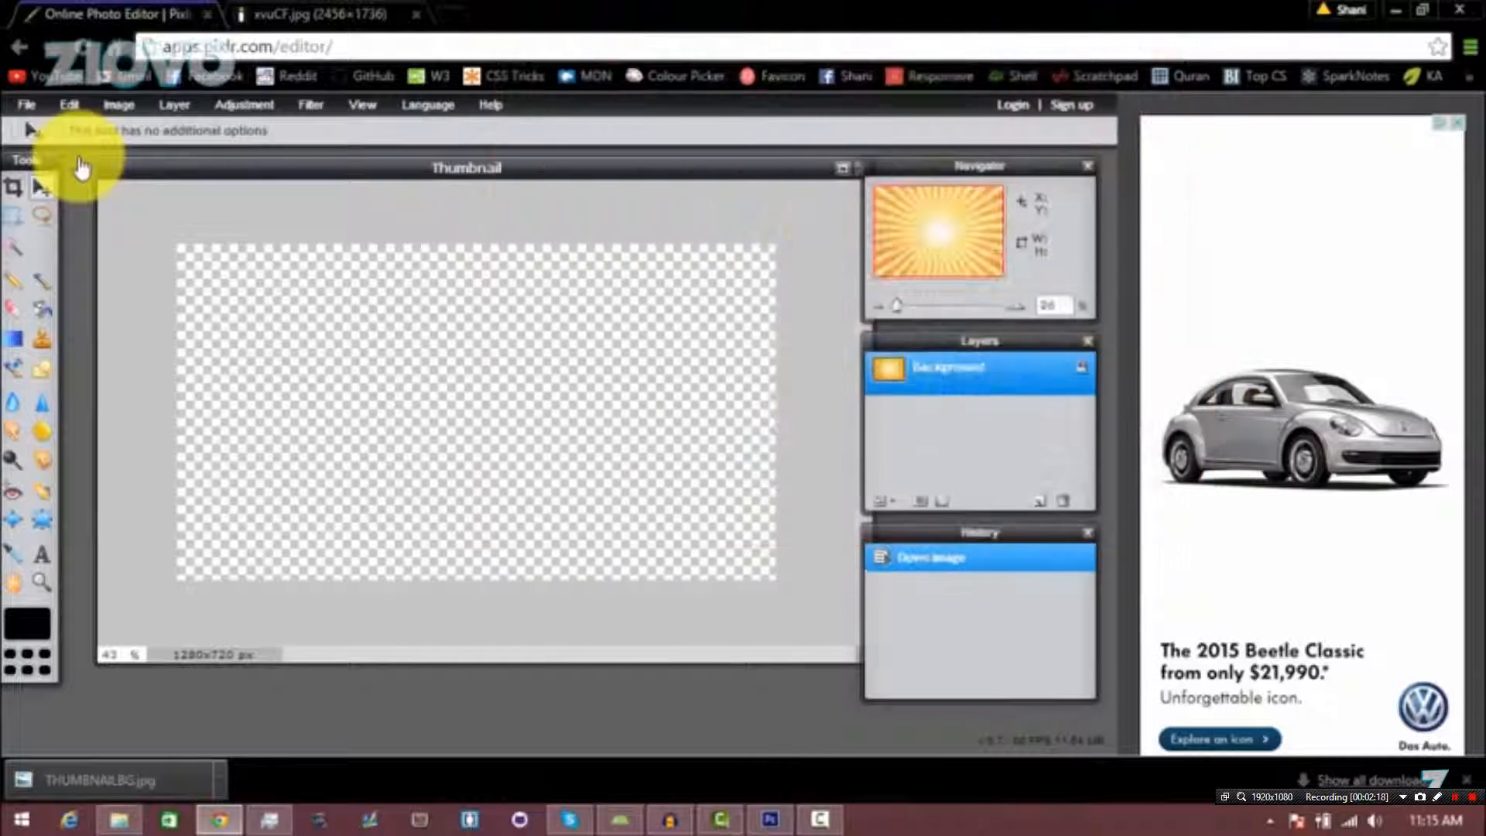
pyautogui.moveTo(282, 196); pyautogui.dragTo(256, 215)
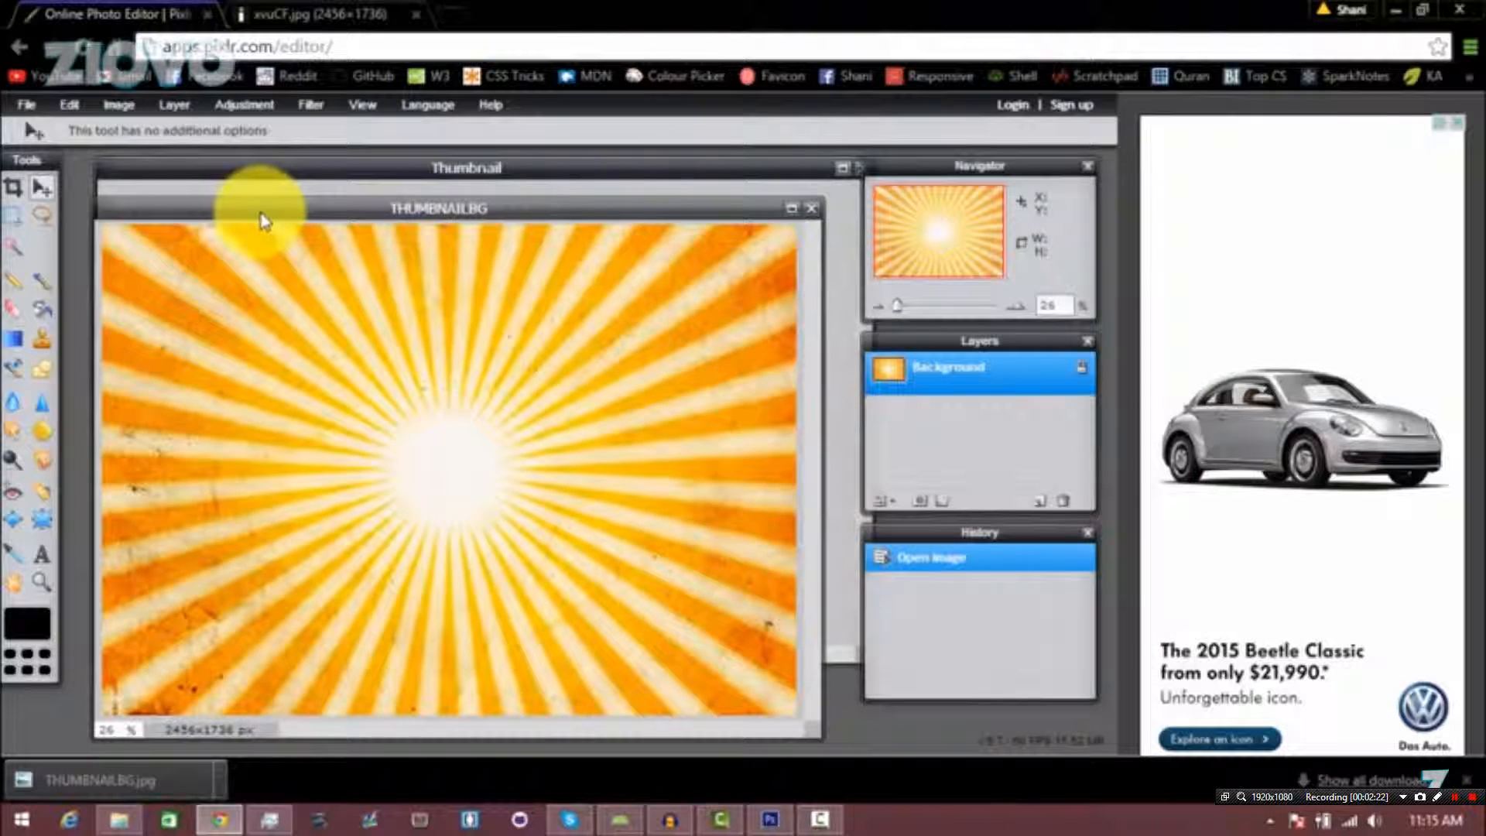
# - Copy the entire sunburst image into the Thumbnail image as a new layer and move it so the burst is roughly centred
pyautogui.hotkey('ctrl', 'a')
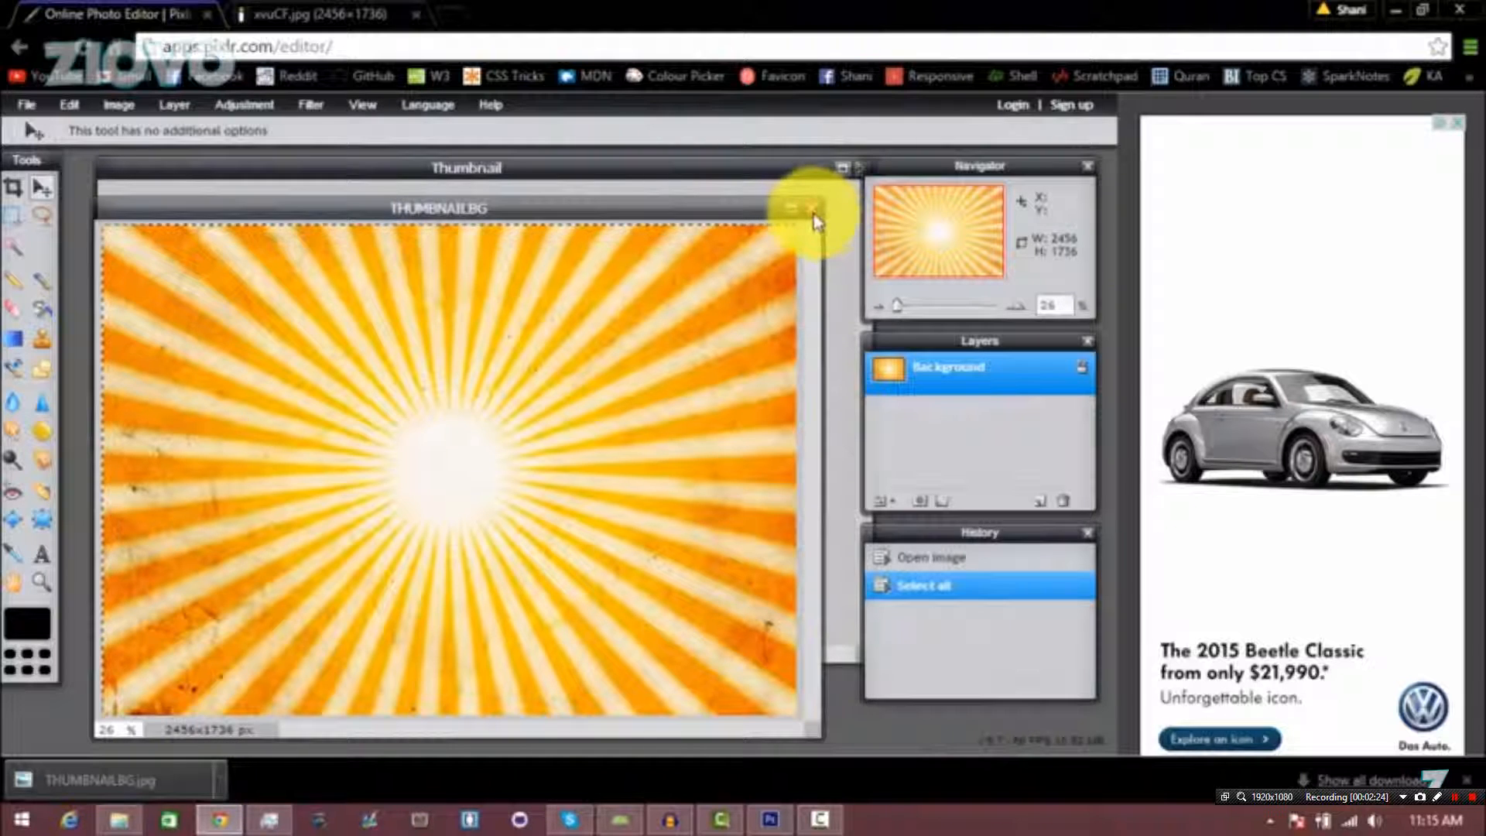
pyautogui.hotkey('ctrl', 'c')
pyautogui.click(695, 177)
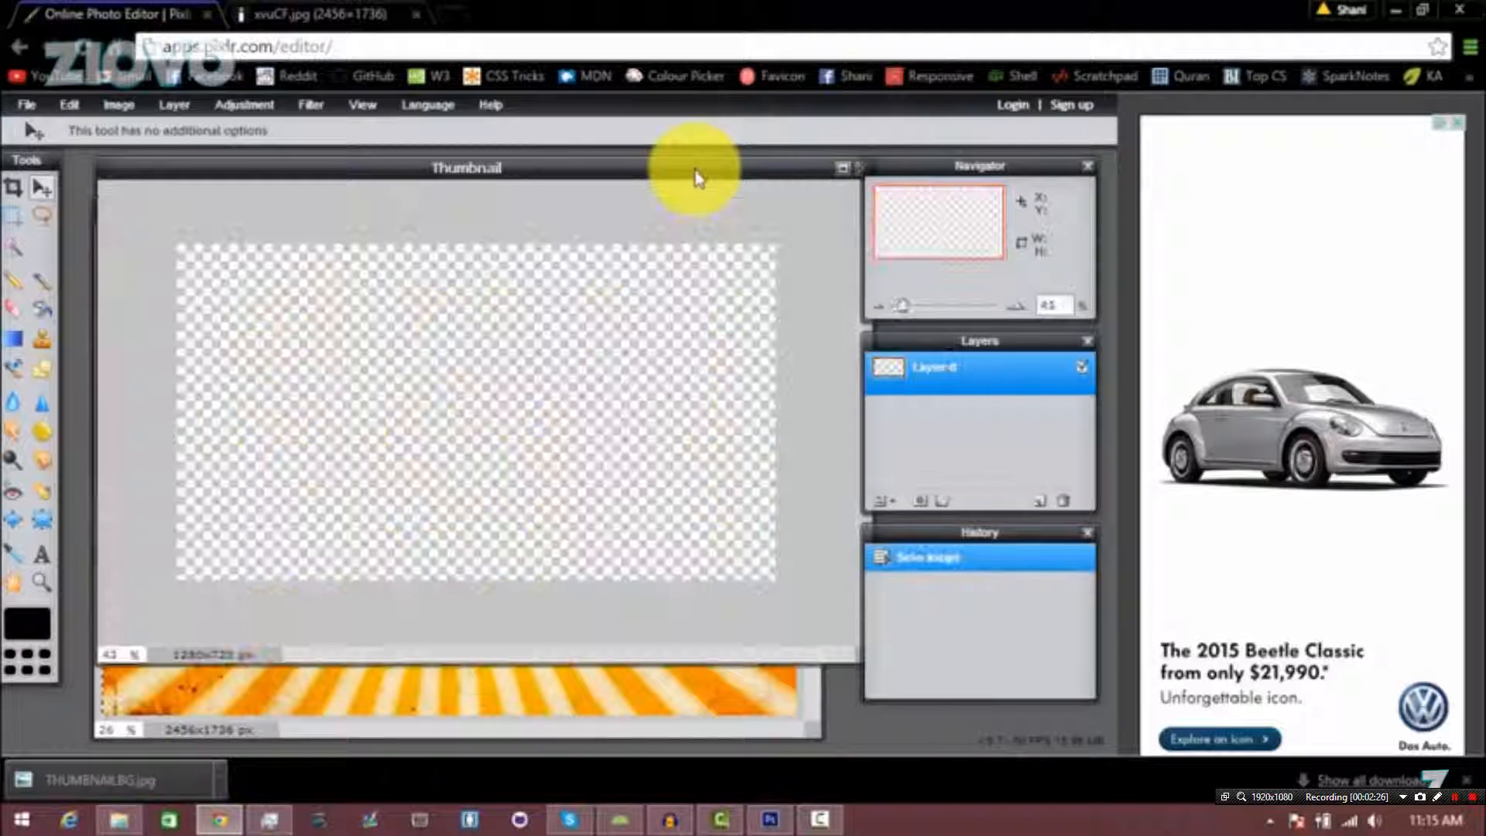
pyautogui.hotkey('ctrl', 'v')
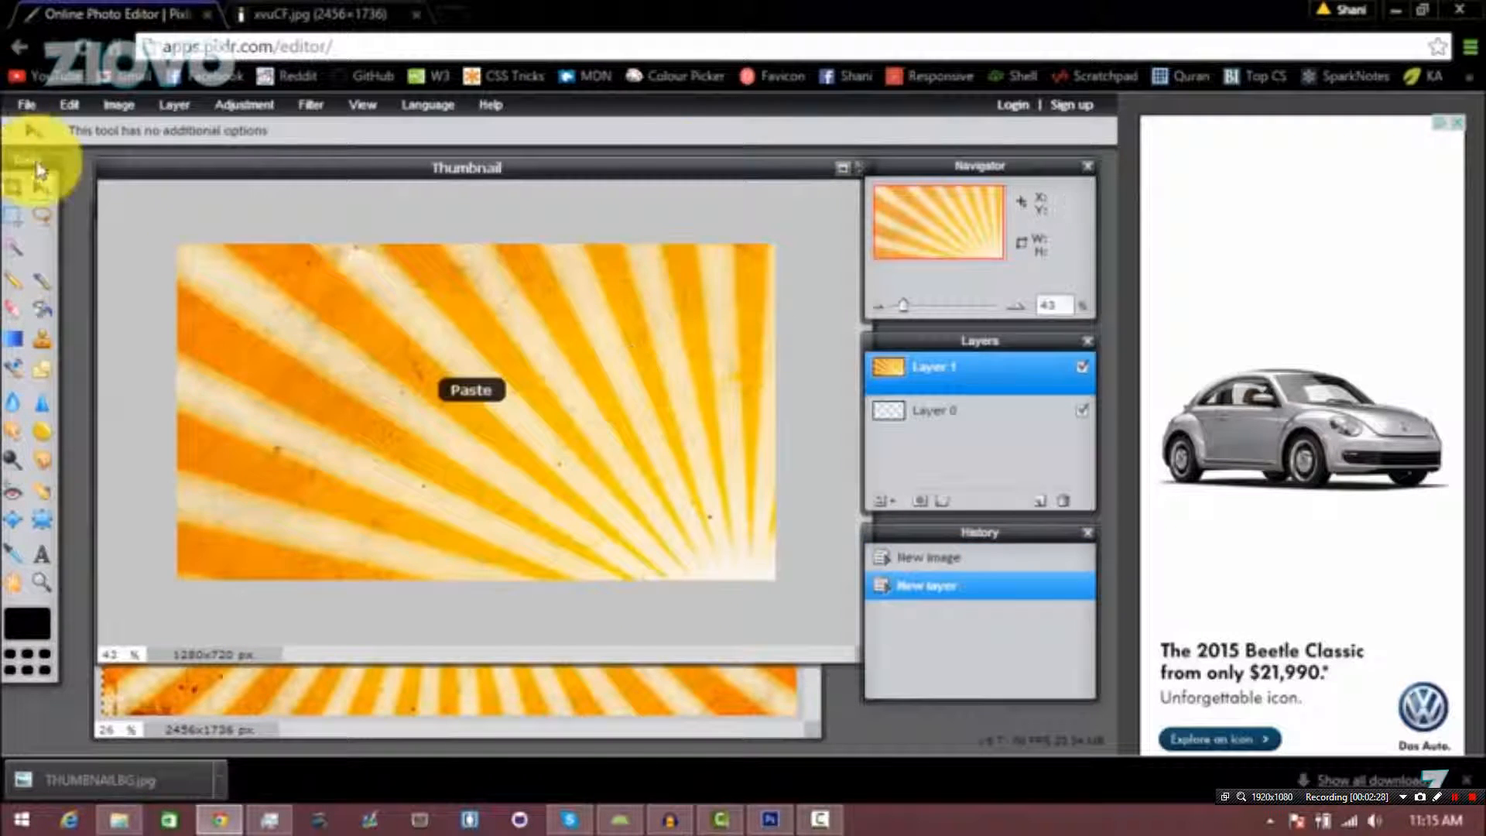
pyautogui.moveTo(558, 431); pyautogui.dragTo(305, 243)
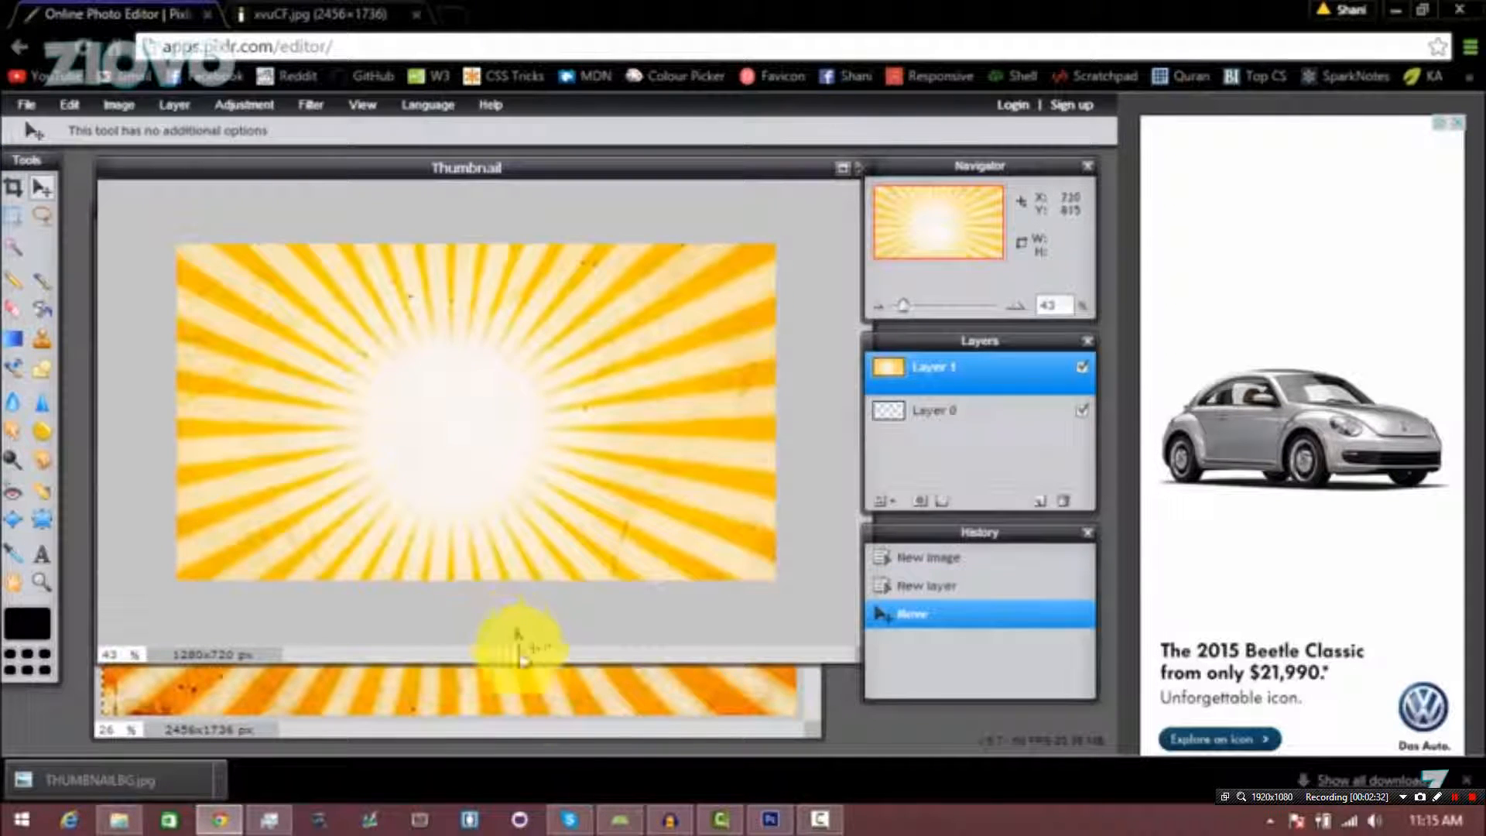
# - Close the THUMBNAILBG image without saving and fine-tune the sunburst layer's position so its centre sits mid-canvas in Thumbnail
pyautogui.click(531, 692)
pyautogui.click(811, 209)
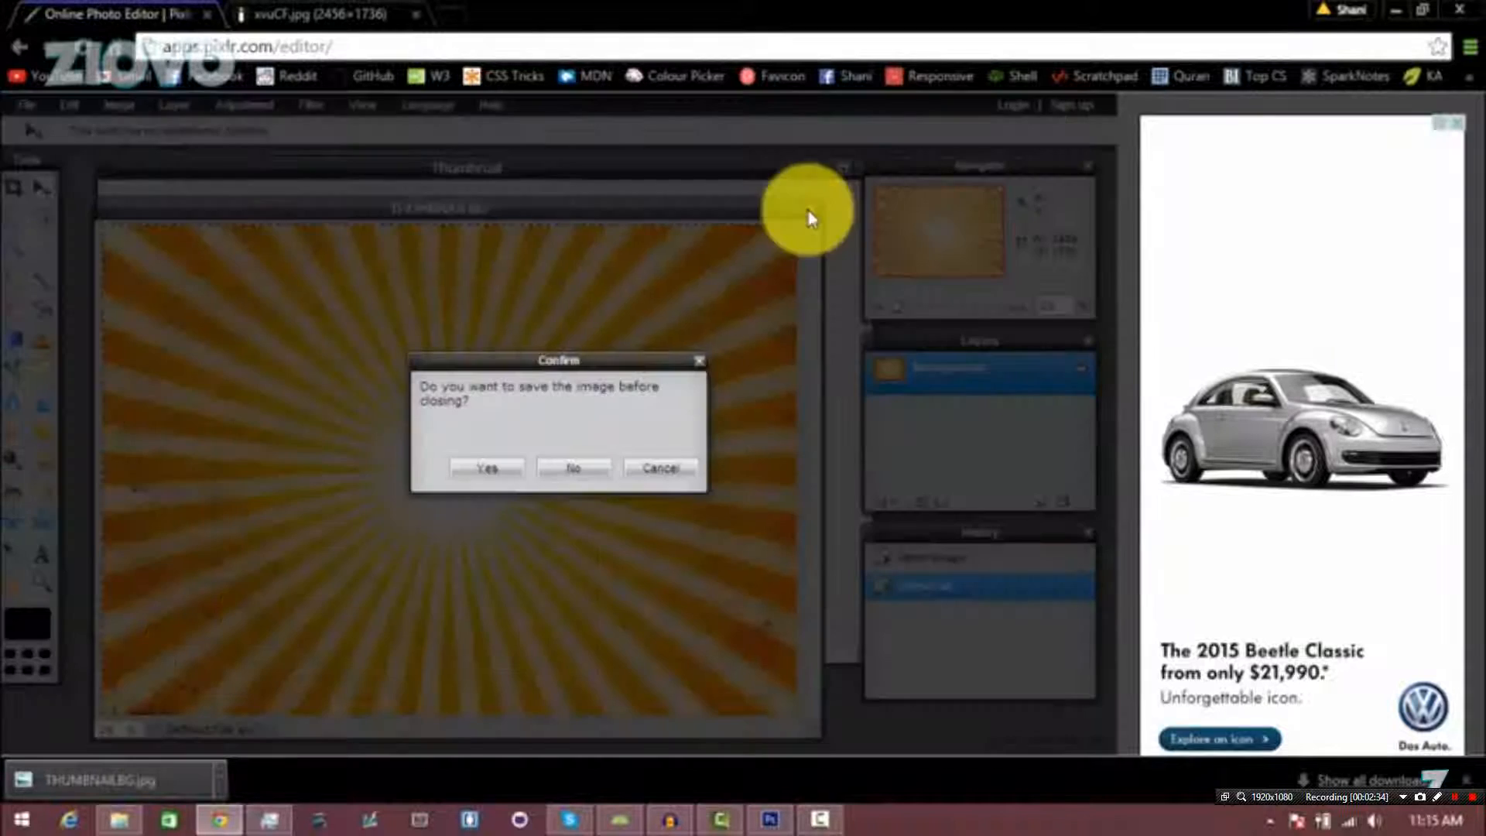
pyautogui.click(579, 468)
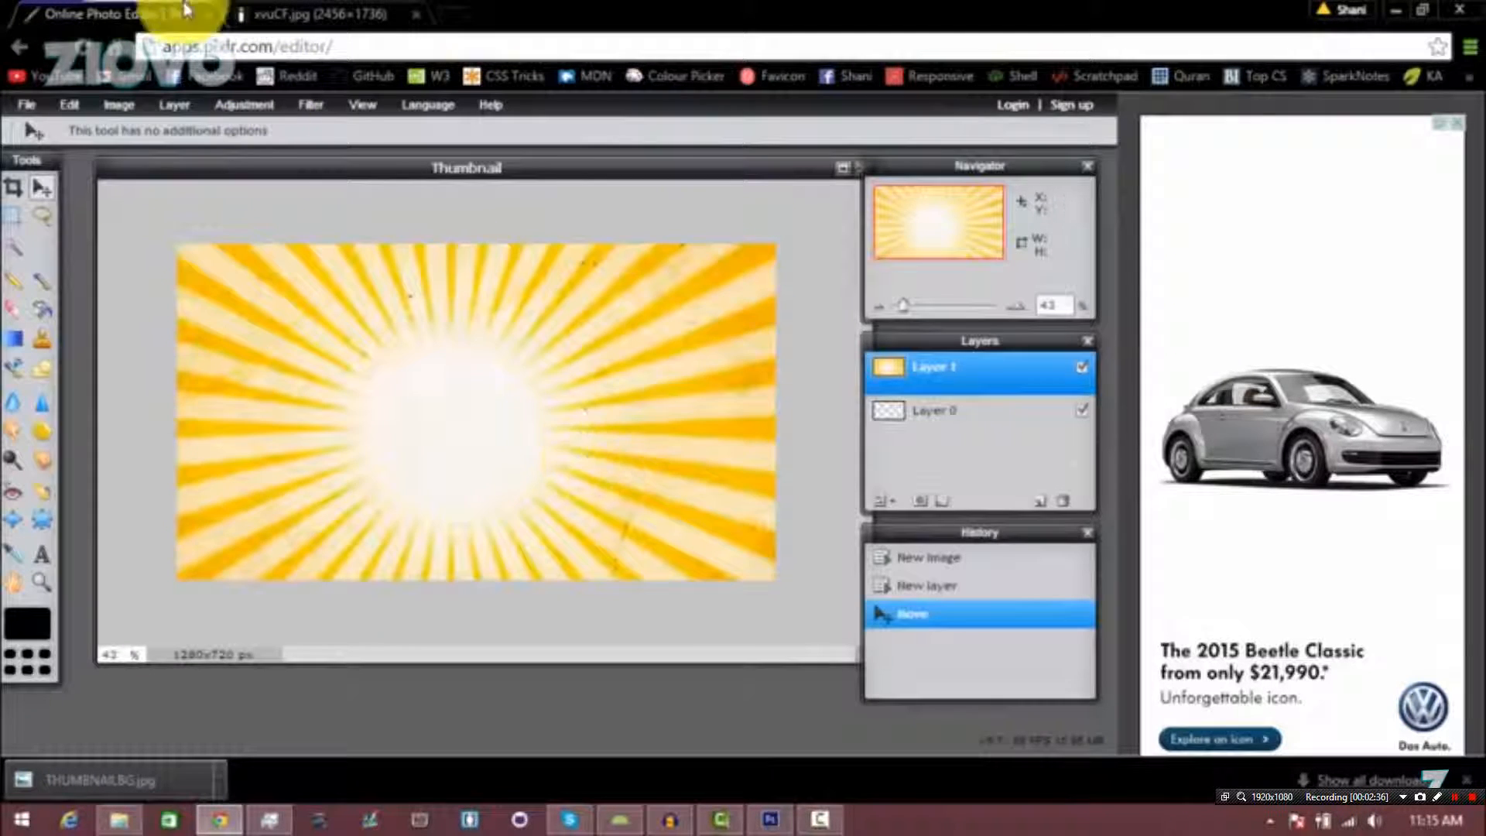
pyautogui.moveTo(365, 381); pyautogui.dragTo(435, 369)
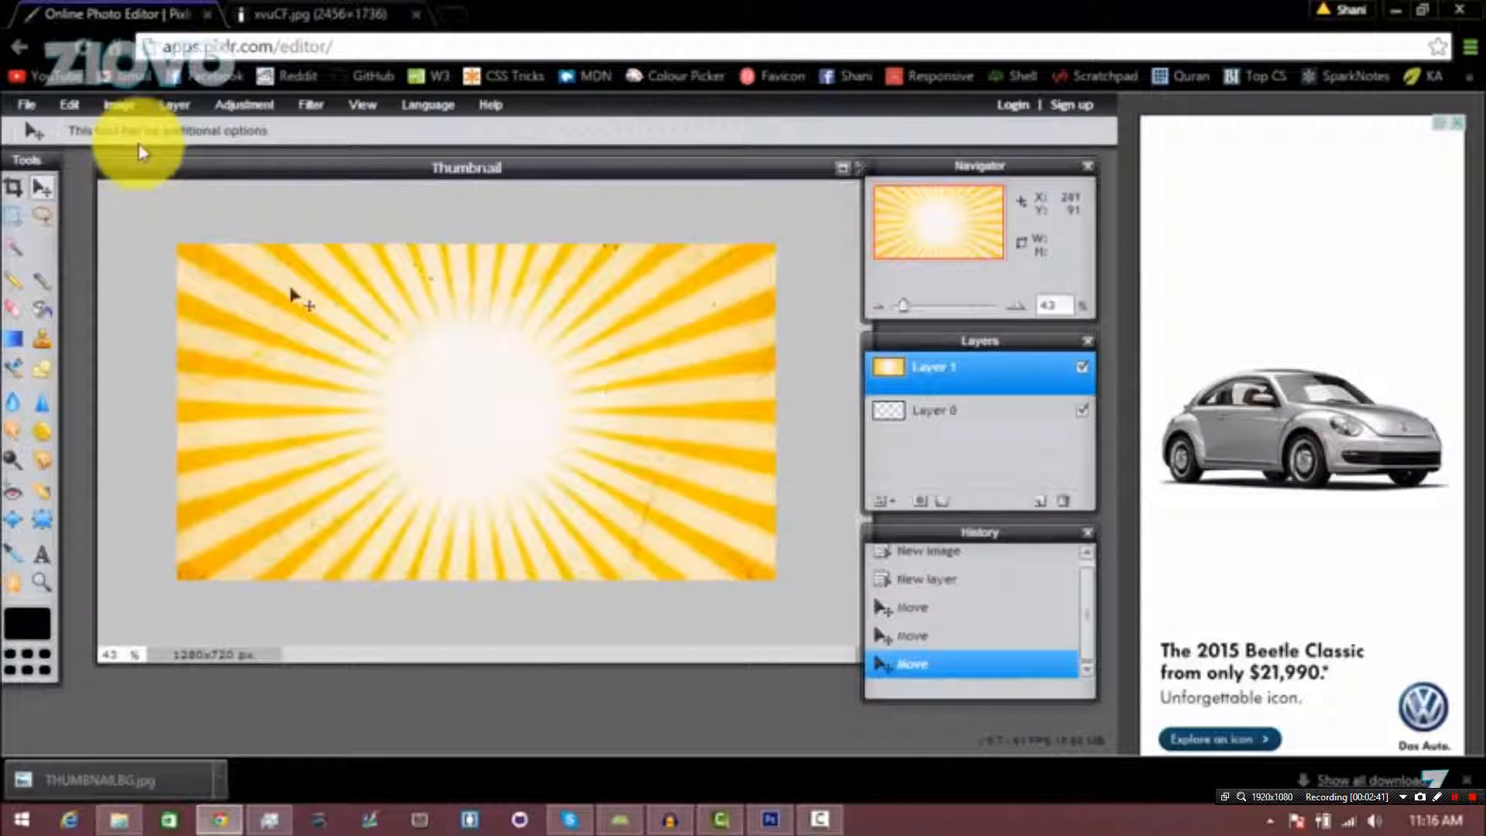
pyautogui.click(71, 106)
pyautogui.click(166, 236)
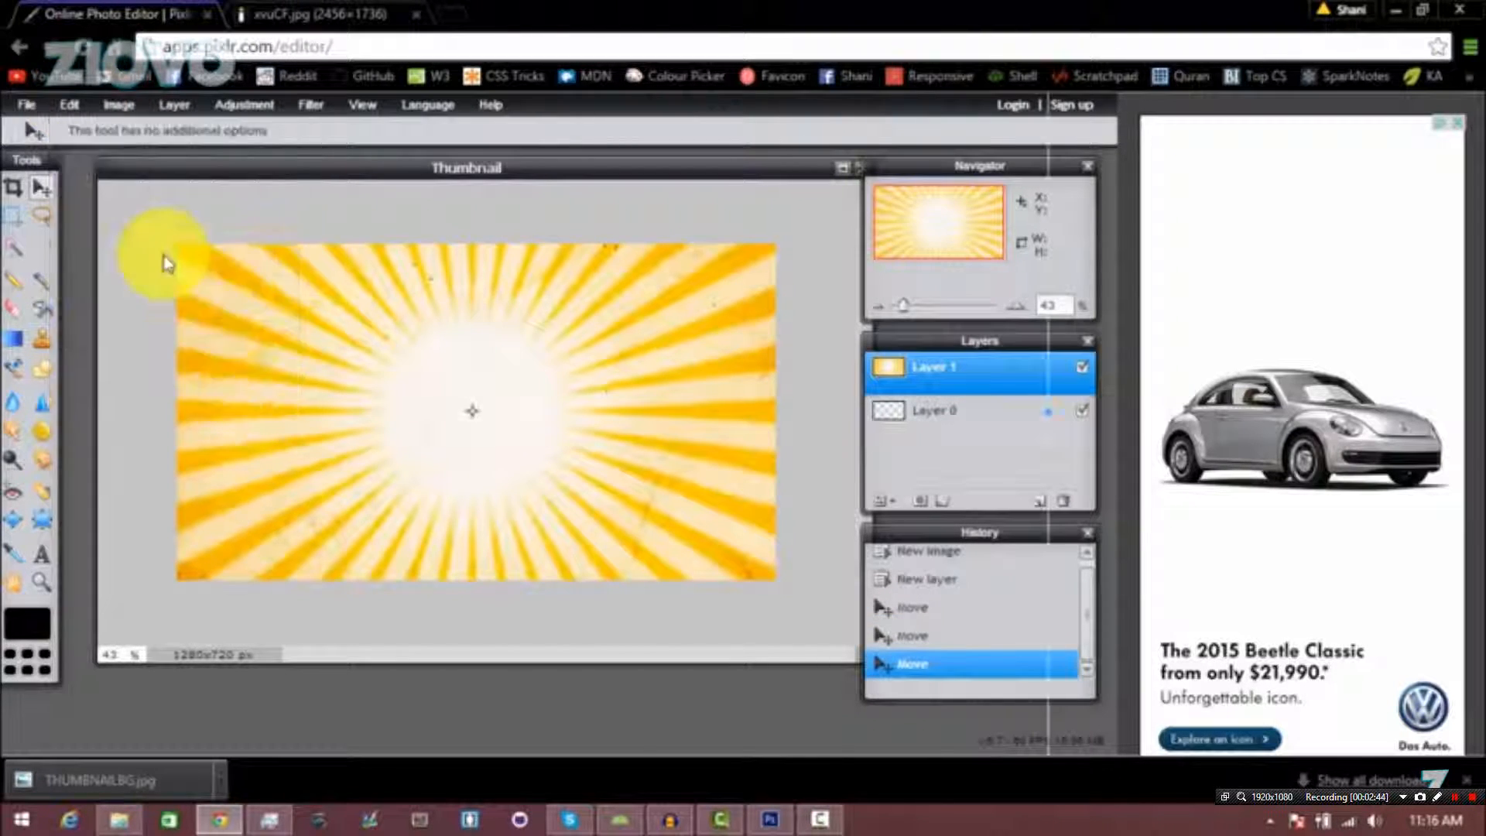
pyautogui.moveTo(1048, 415); pyautogui.dragTo(770, 415)
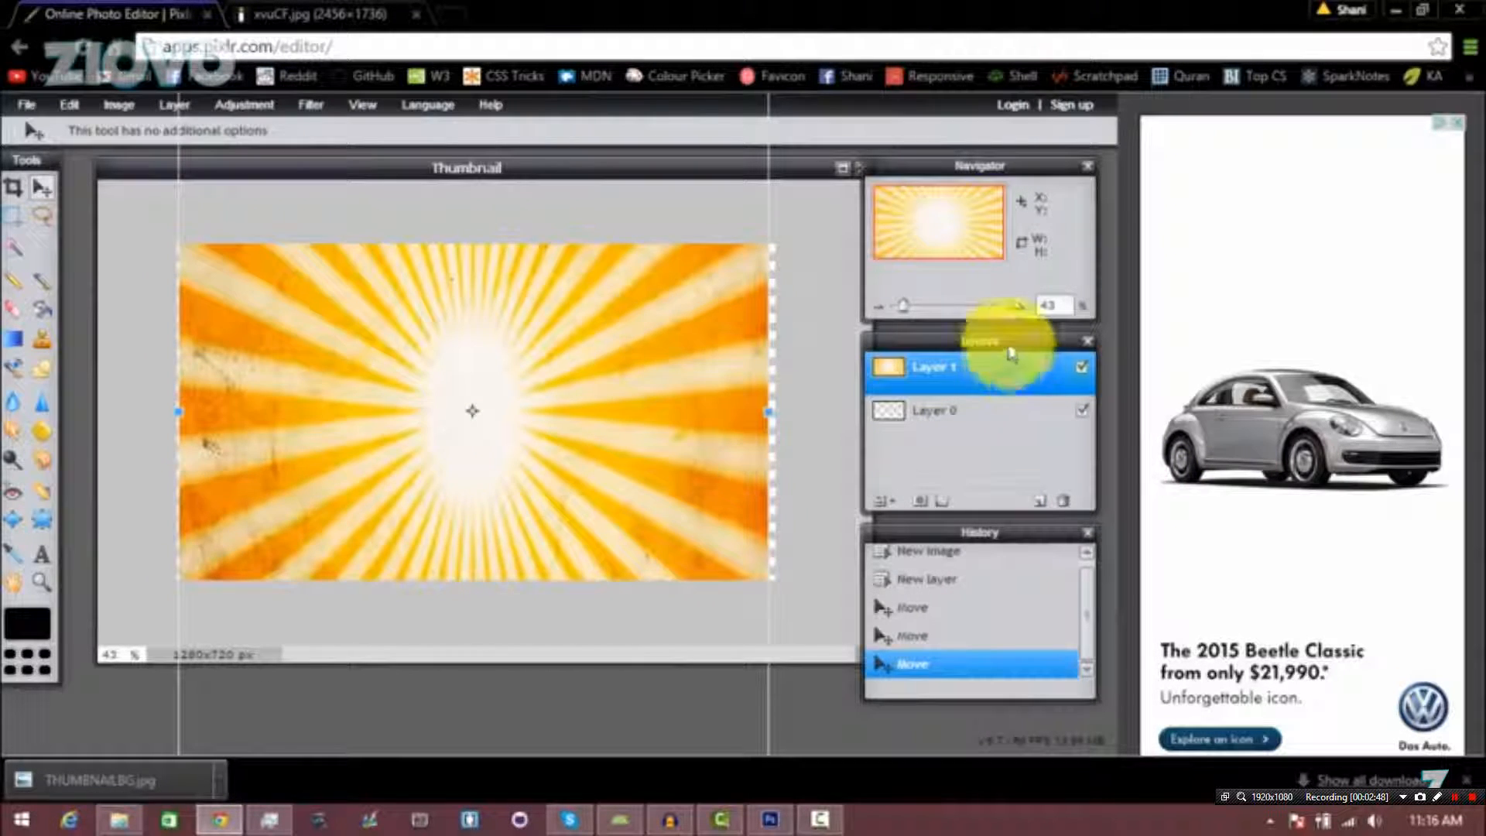
pyautogui.click(888, 316)
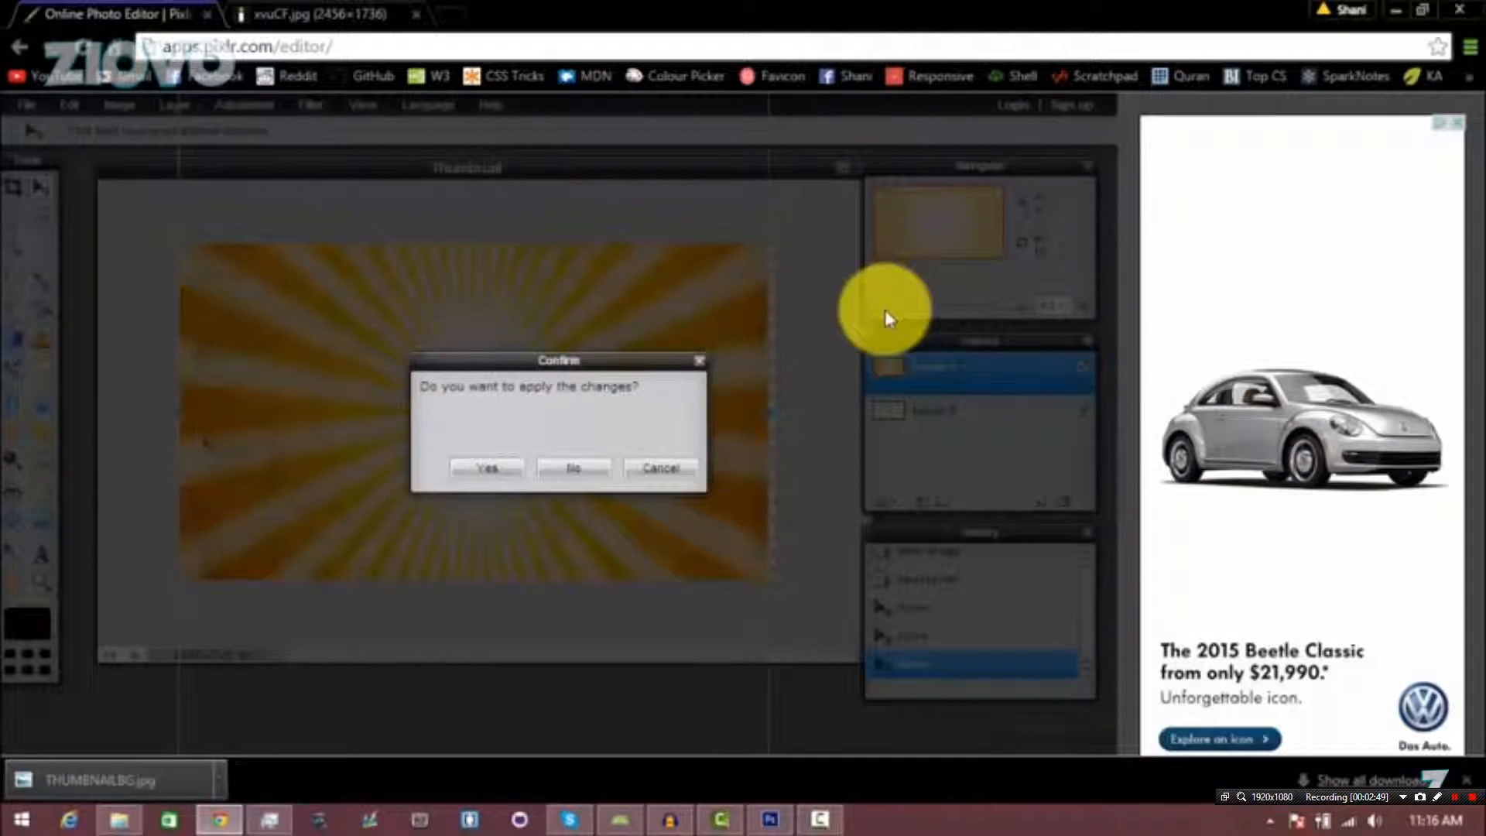
pyautogui.click(577, 468)
# - Free-transform the sunburst layer to shrink it until it just overlaps the canvas edges, centre the burst on the canvas, and apply the change
pyautogui.moveTo(902, 308); pyautogui.dragTo(879, 308)
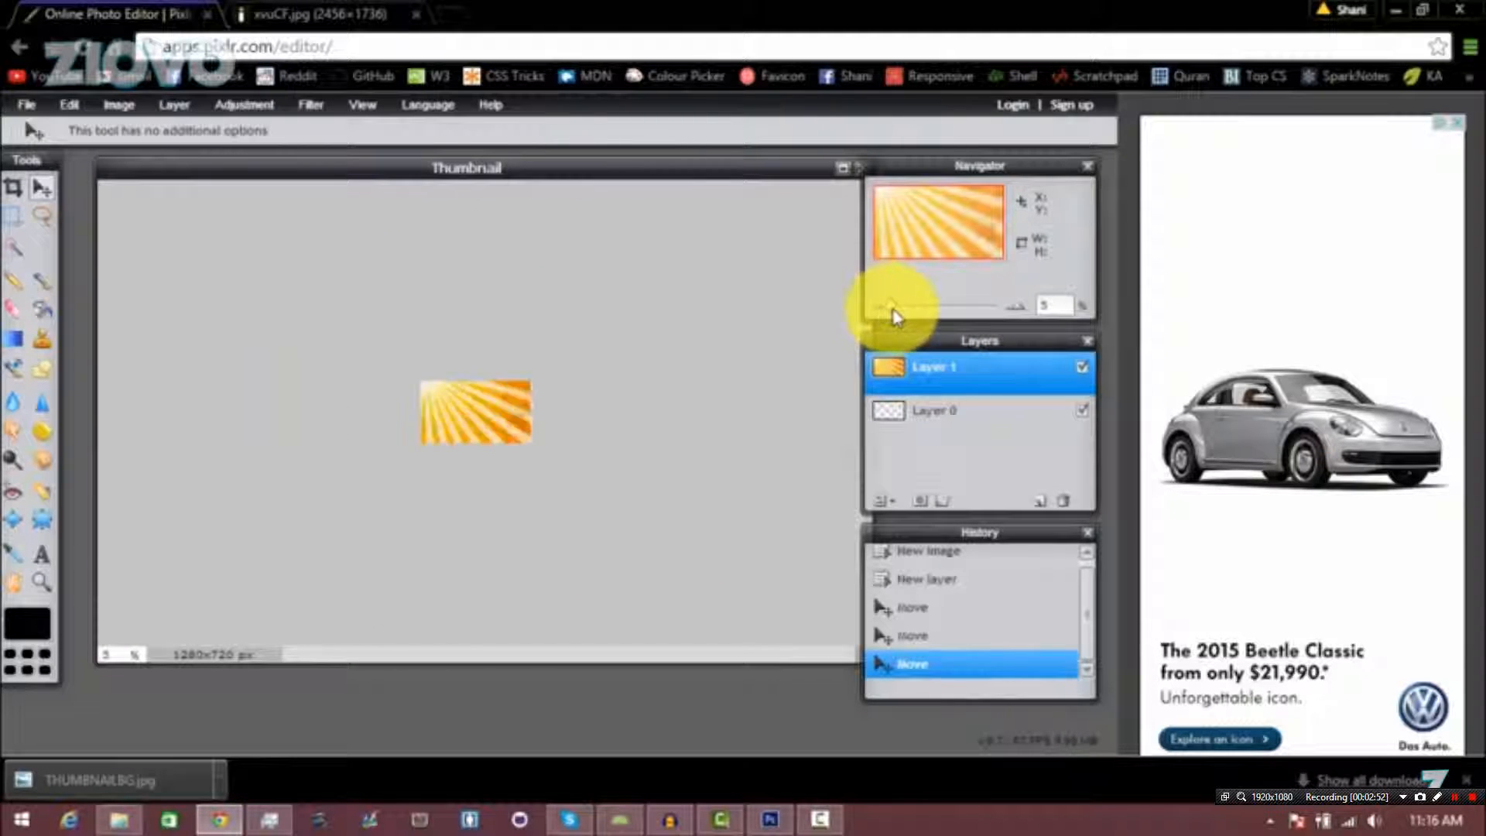
pyautogui.click(895, 307)
pyautogui.click(69, 106)
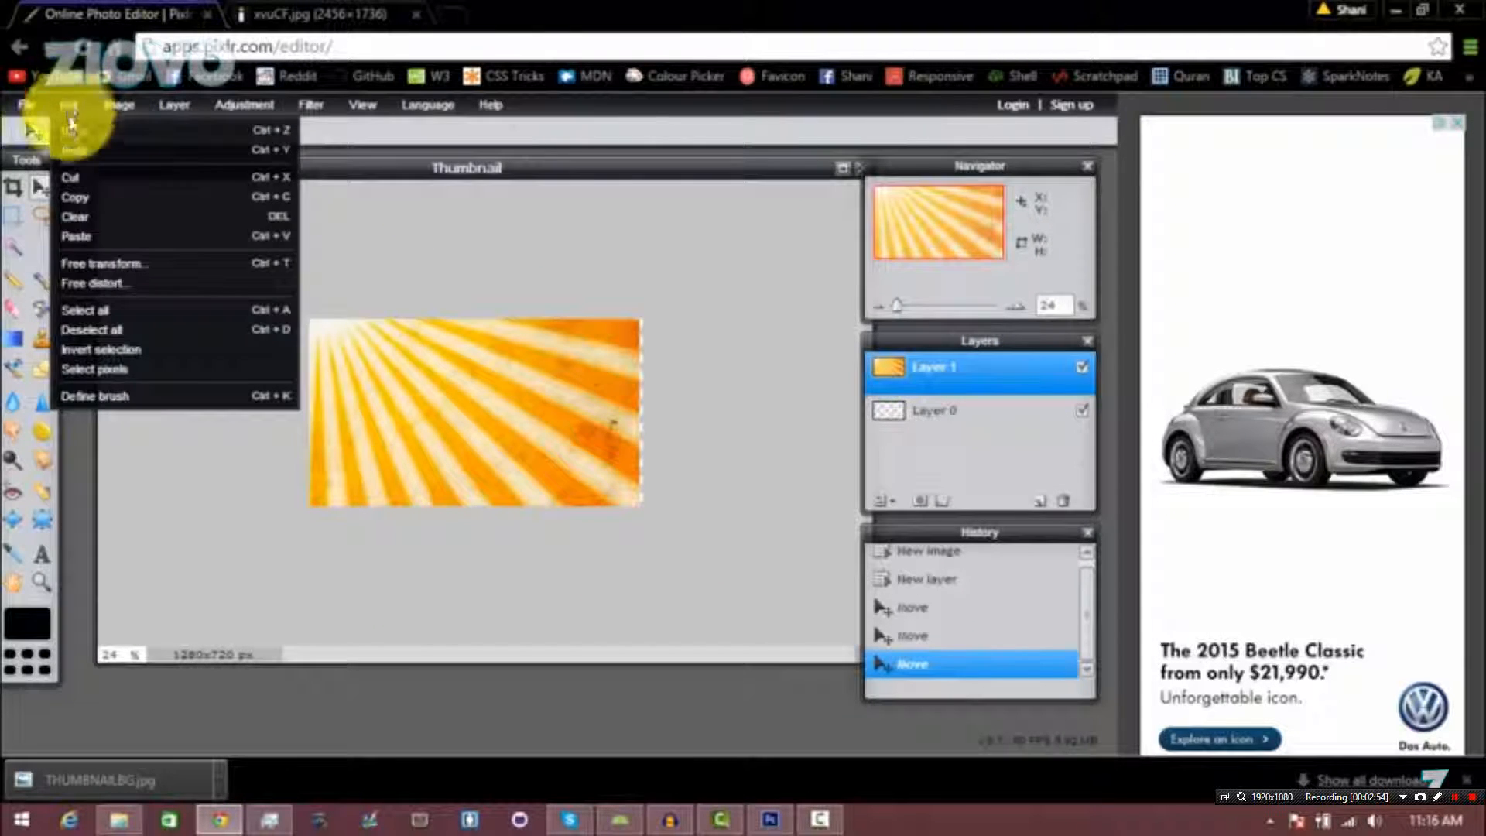
pyautogui.click(101, 264)
pyautogui.moveTo(515, 405); pyautogui.dragTo(649, 511)
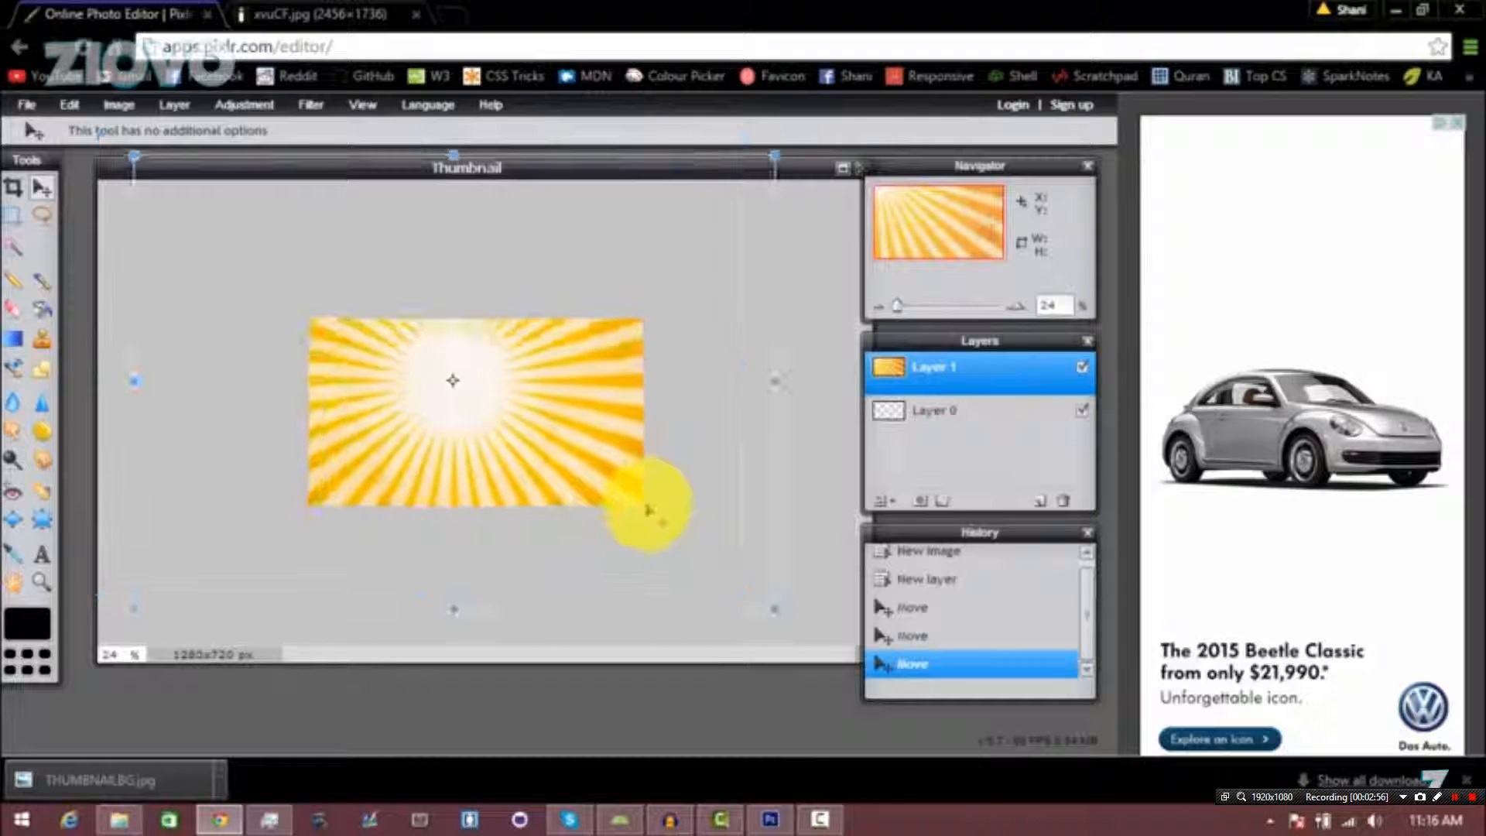
pyautogui.moveTo(773, 614); pyautogui.dragTo(664, 524)
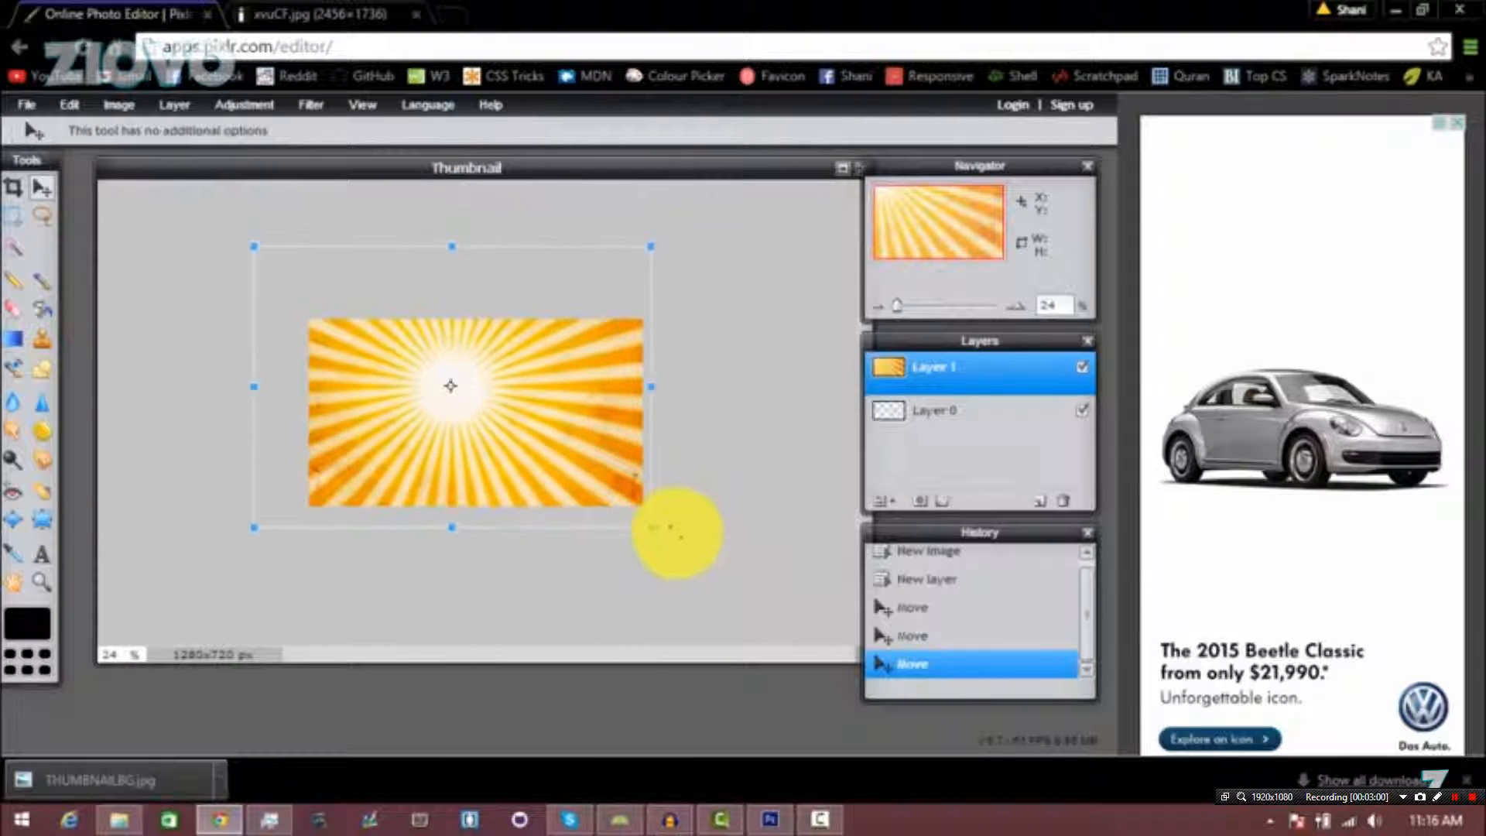
pyautogui.moveTo(568, 408); pyautogui.dragTo(589, 441)
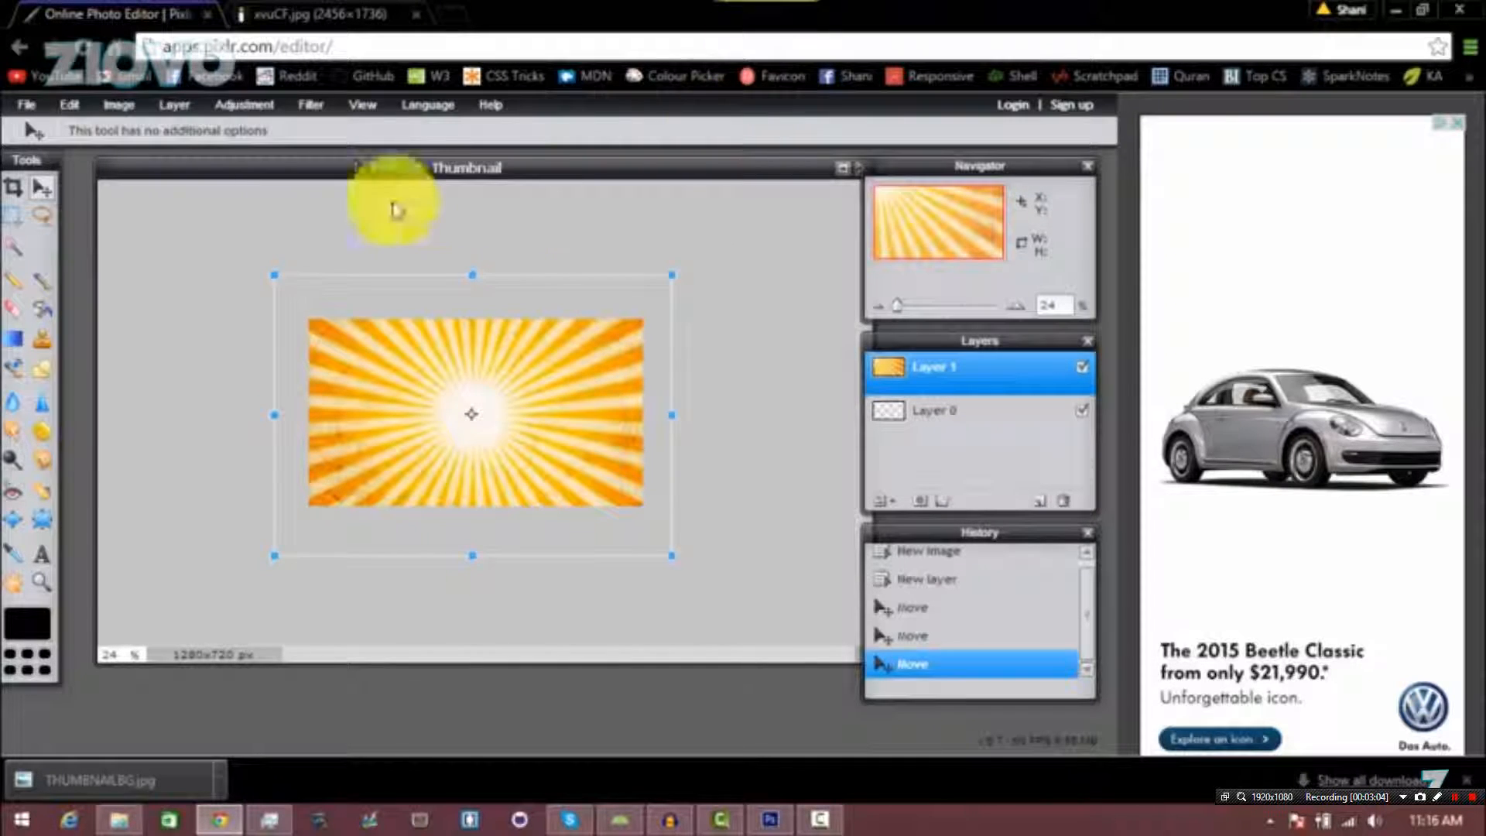
pyautogui.click(13, 187)
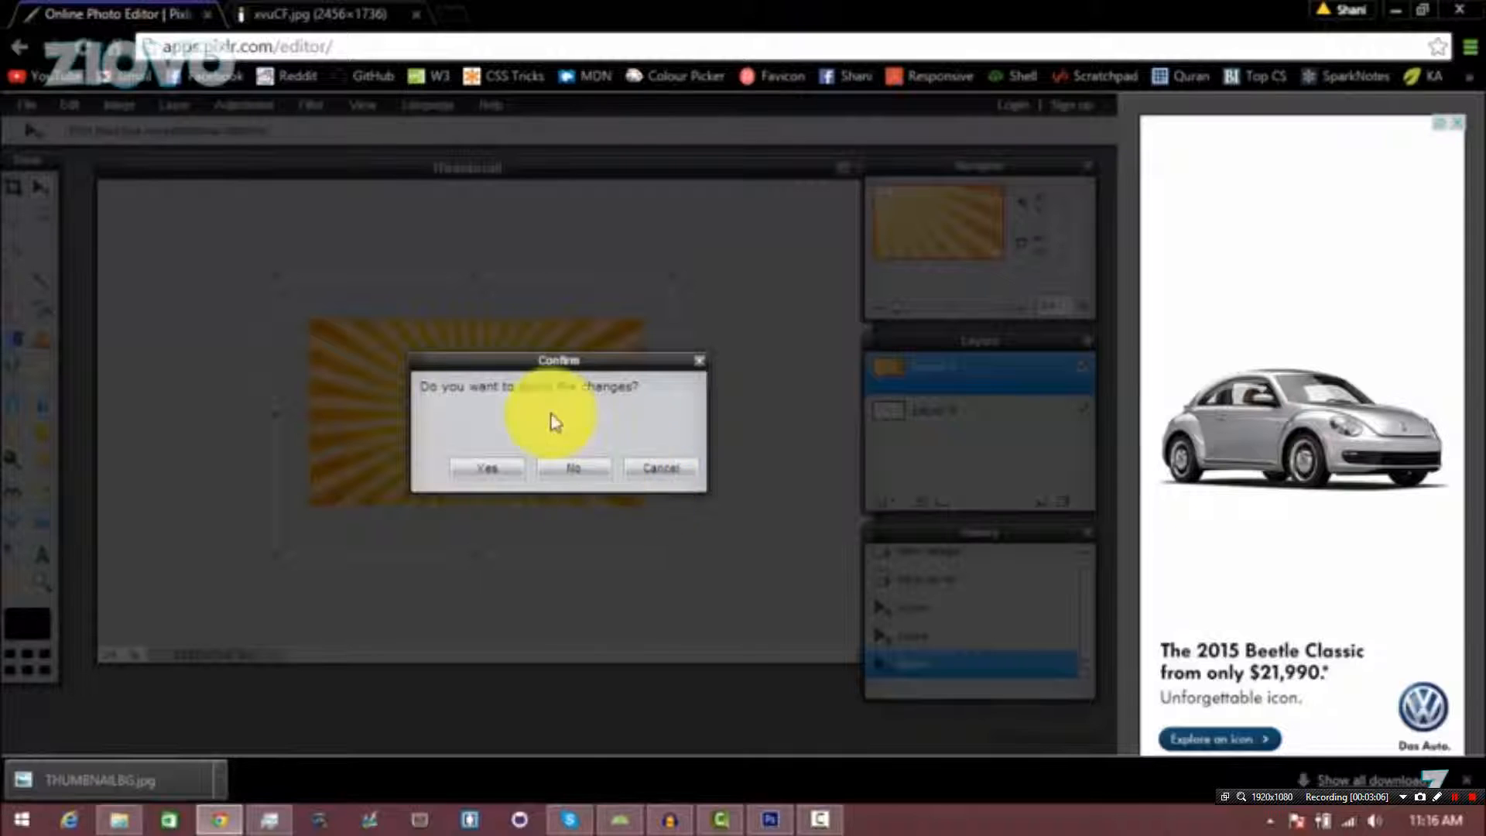
pyautogui.click(487, 467)
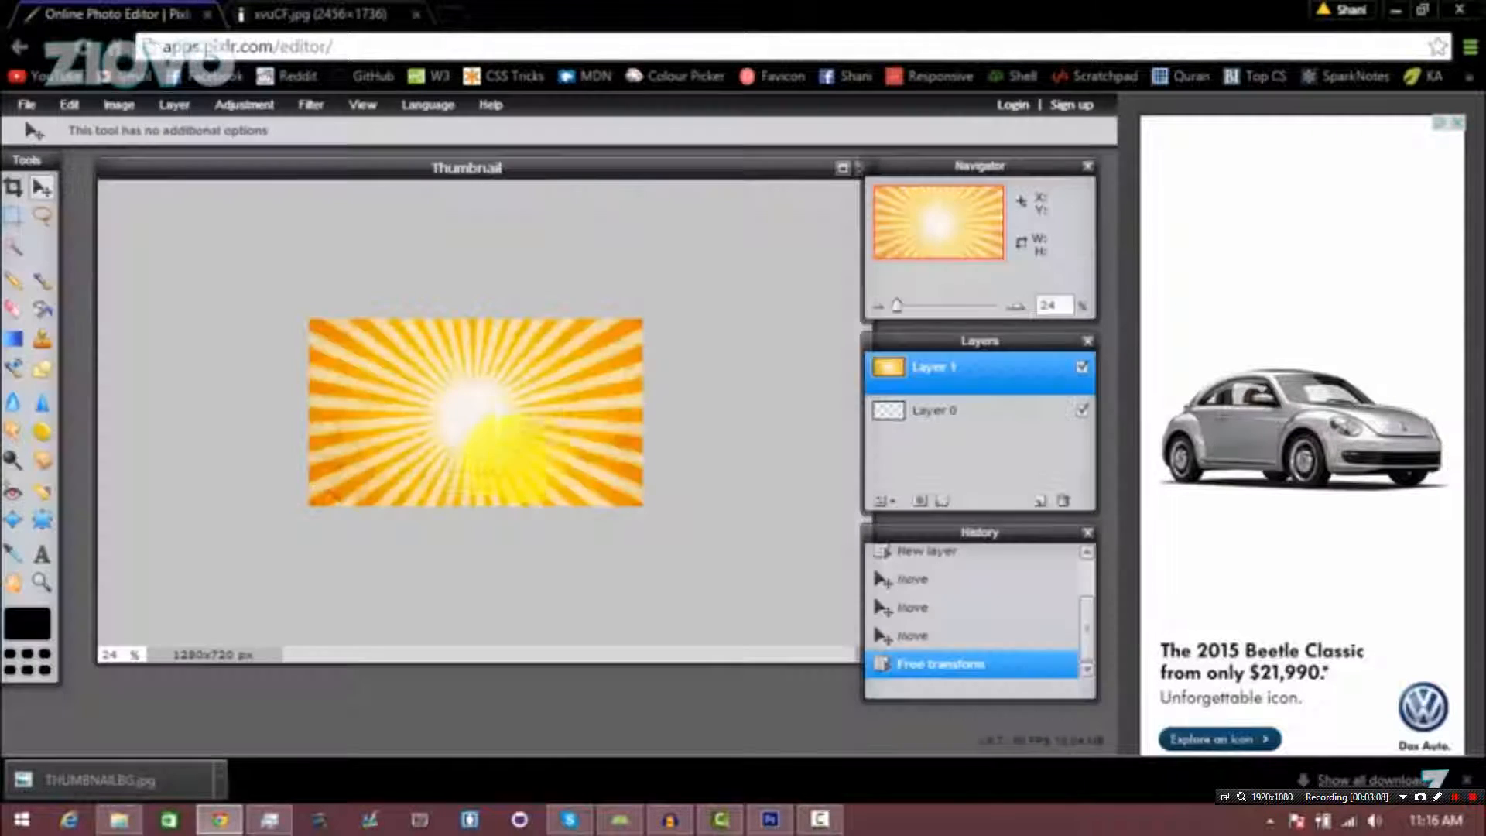
# - Darken the sunburst layer with a Brightness & Contrast adjustment, setting the brightness to -35
pyautogui.scroll(-1, 433, 546)
pyautogui.scroll(3, 432, 535)
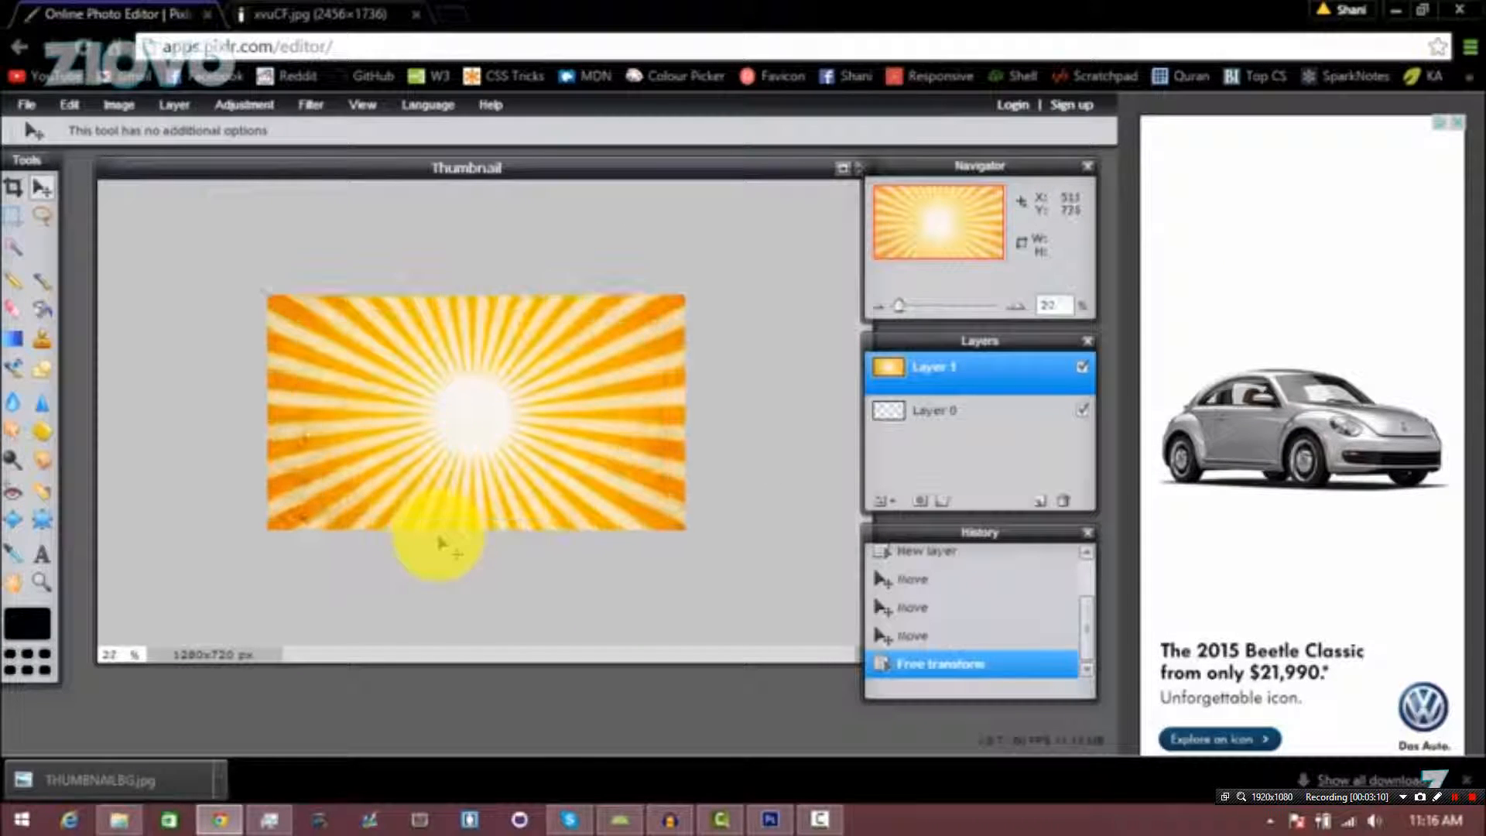
pyautogui.moveTo(184, 284); pyautogui.dragTo(533, 463)
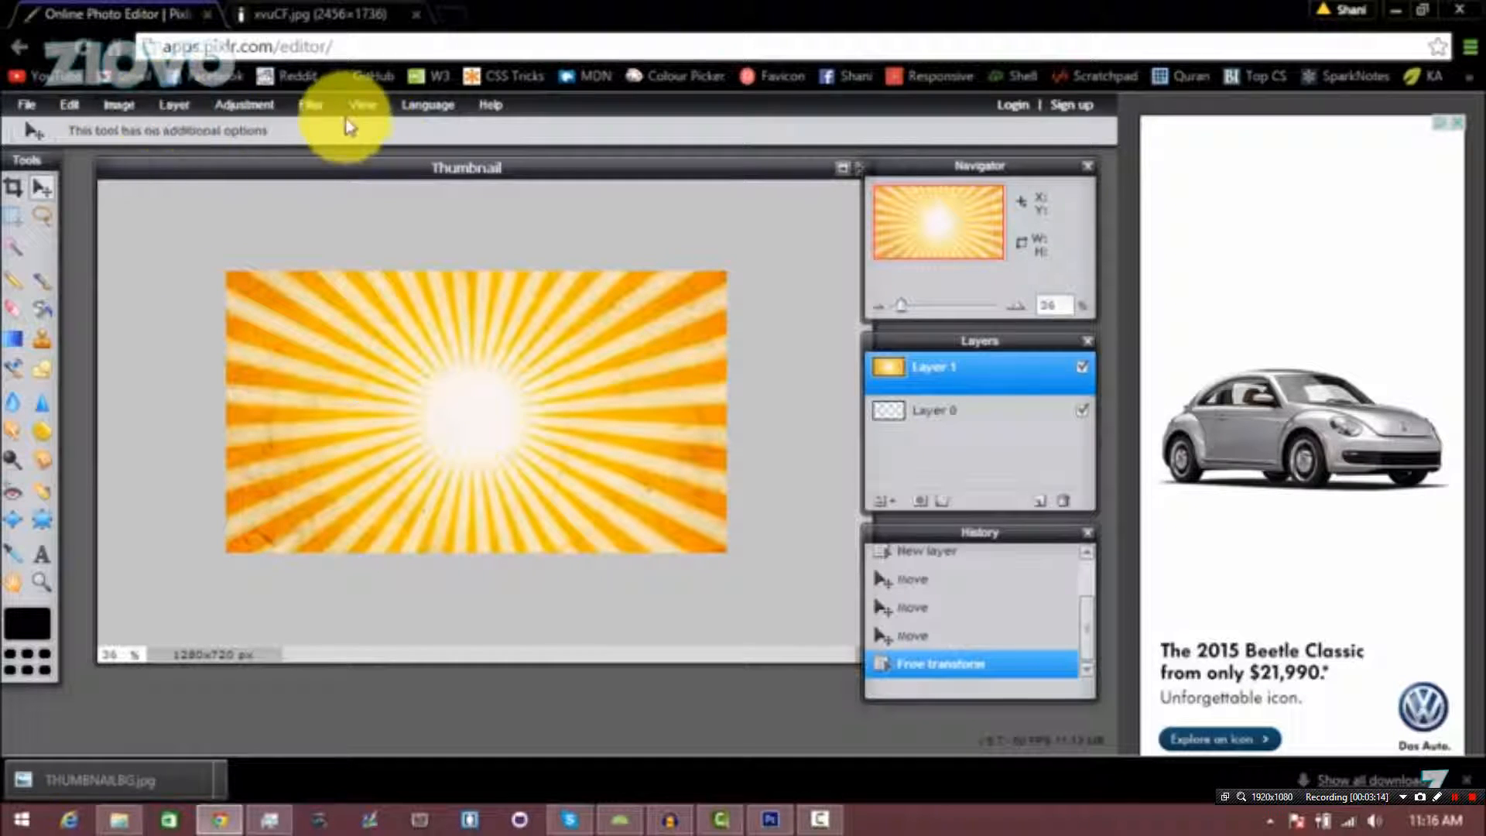
pyautogui.click(312, 106)
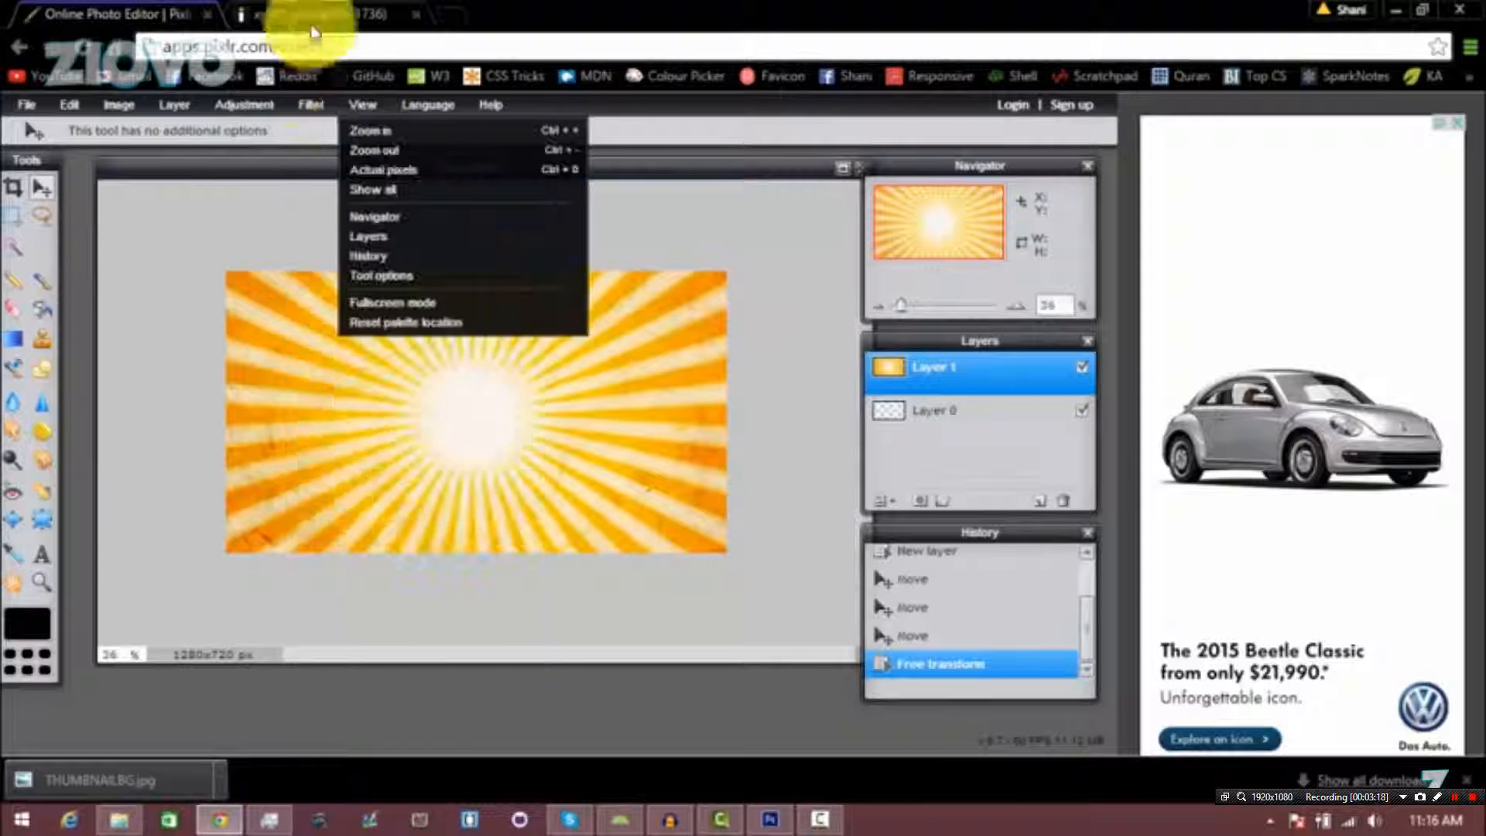
pyautogui.moveTo(264, 108)
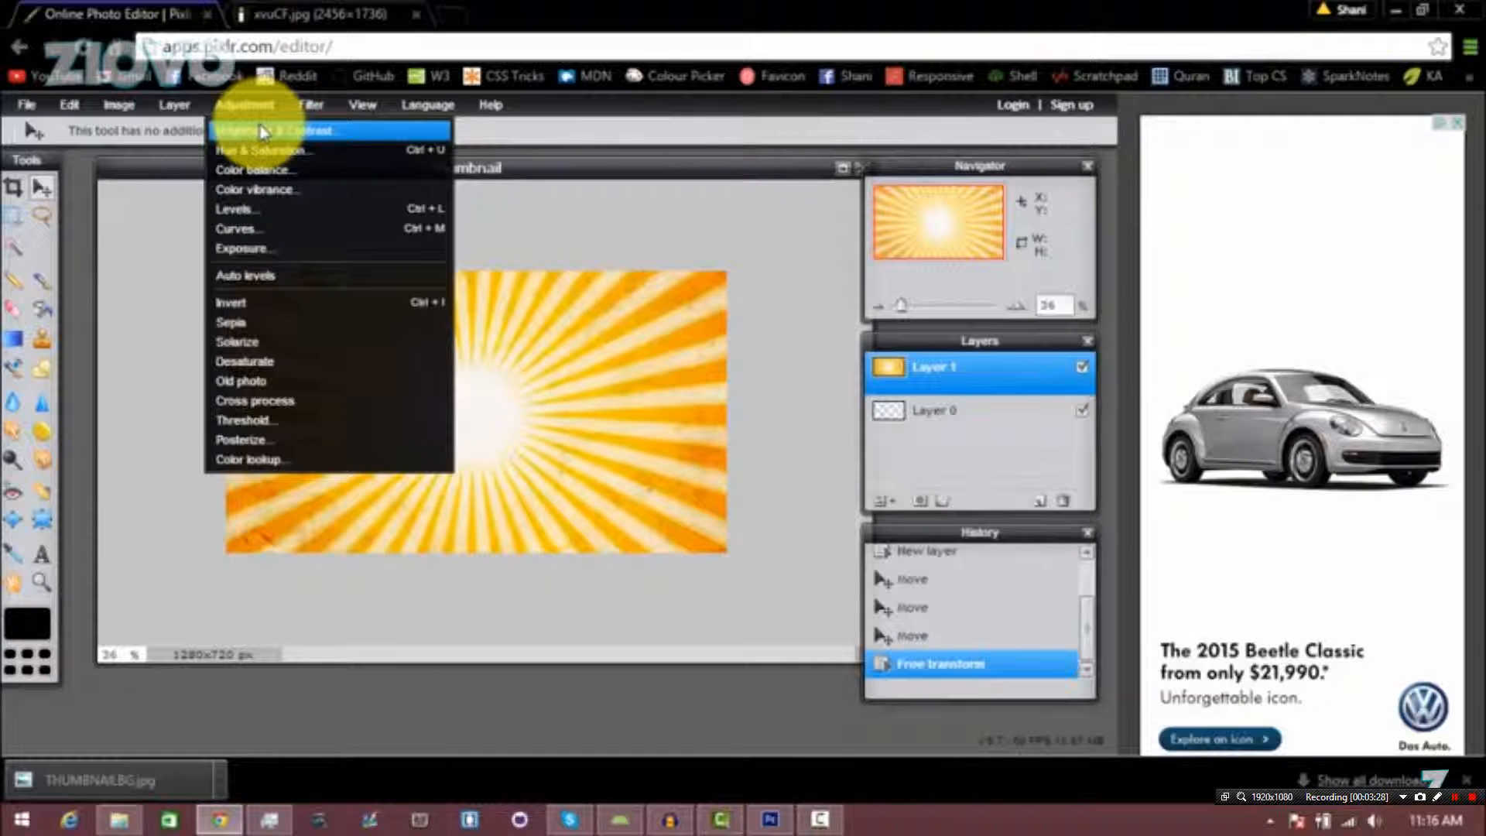
pyautogui.click(263, 131)
pyautogui.moveTo(562, 382); pyautogui.dragTo(526, 395)
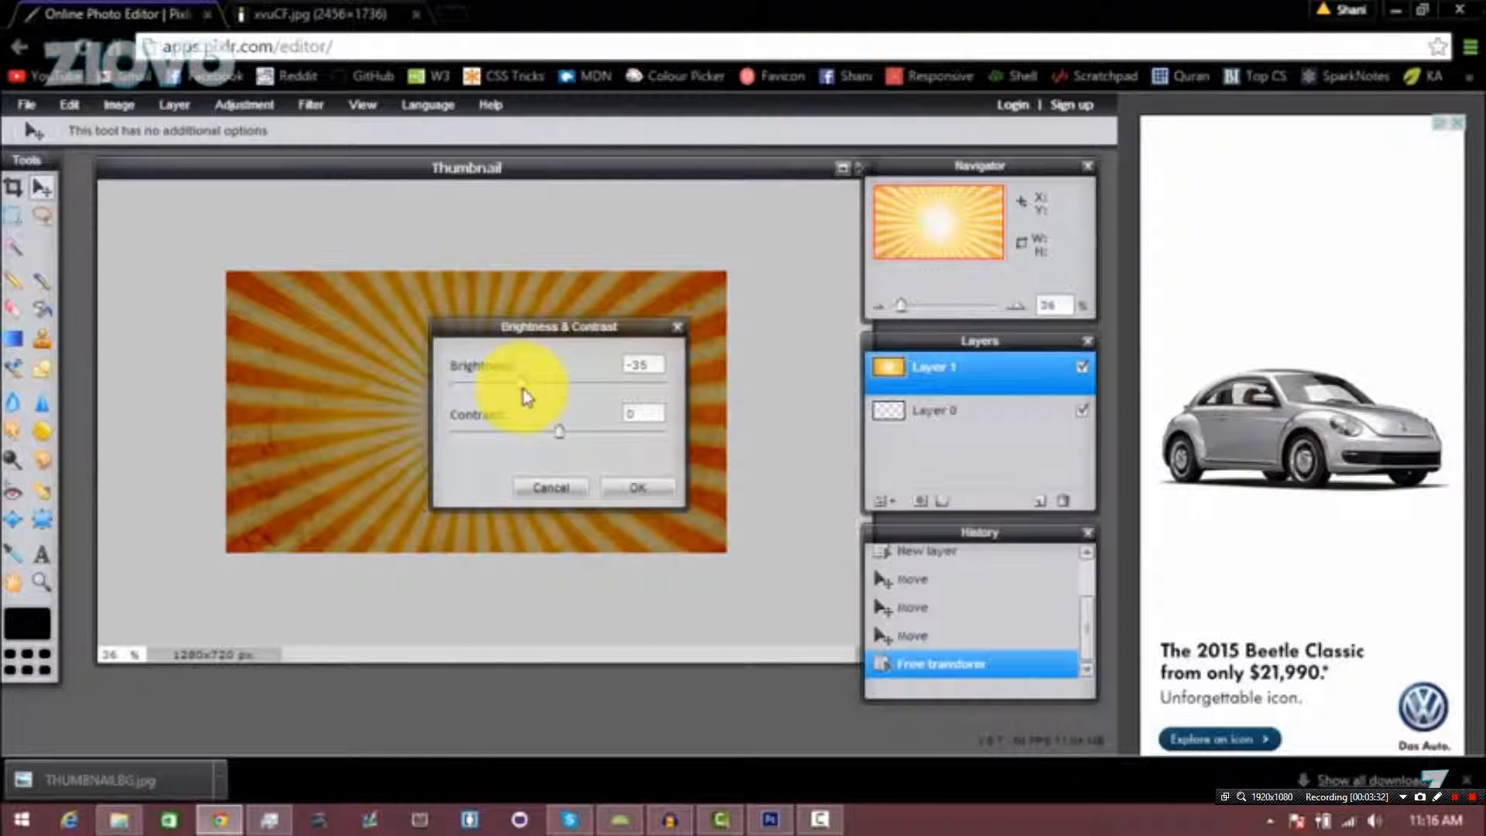
pyautogui.click(639, 489)
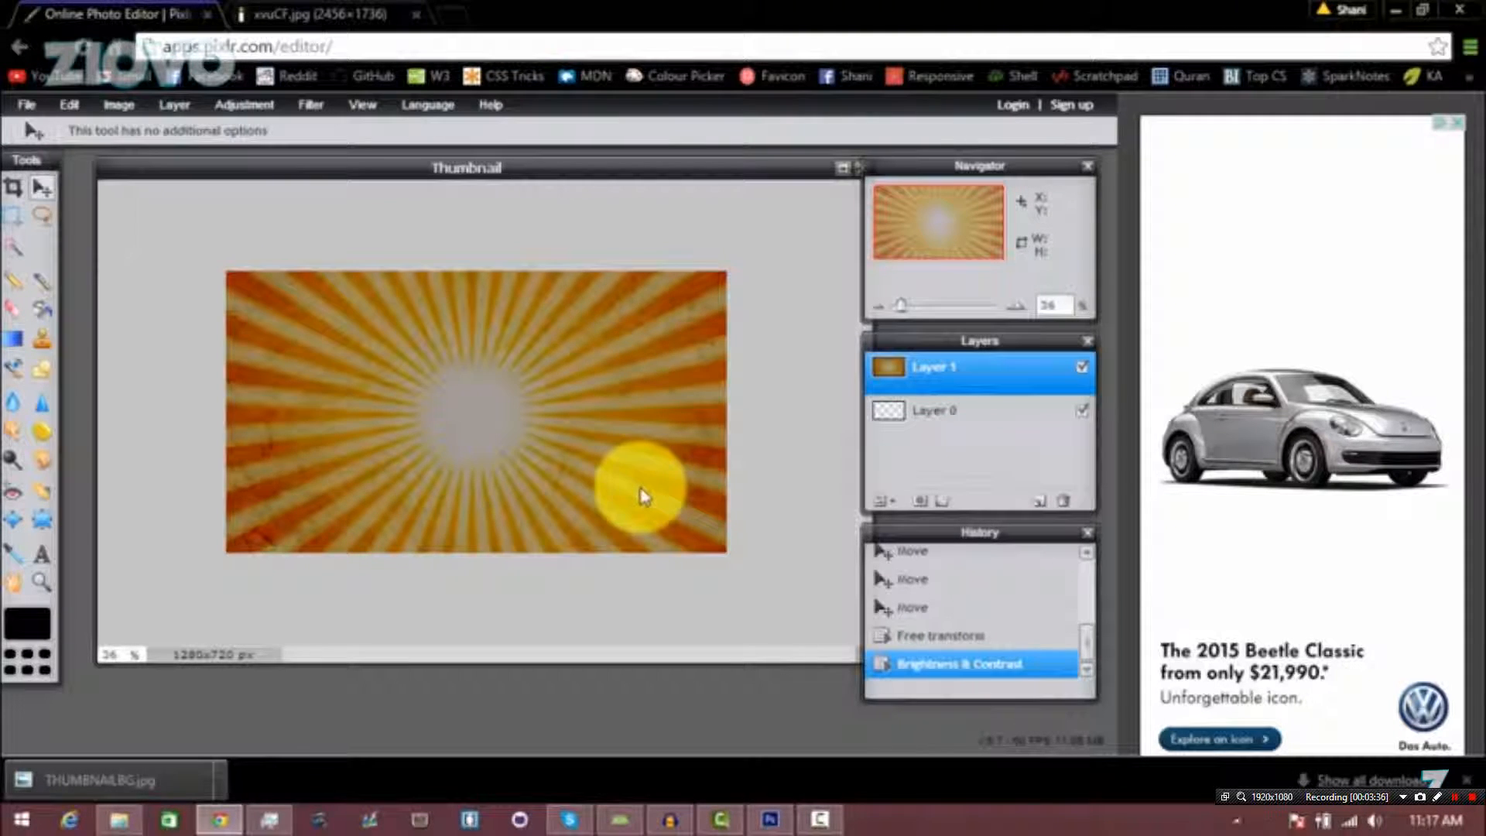
# - Go to Google Images in the browser tab holding the sunburst picture and search for "epic face png"
pyautogui.click(280, 14)
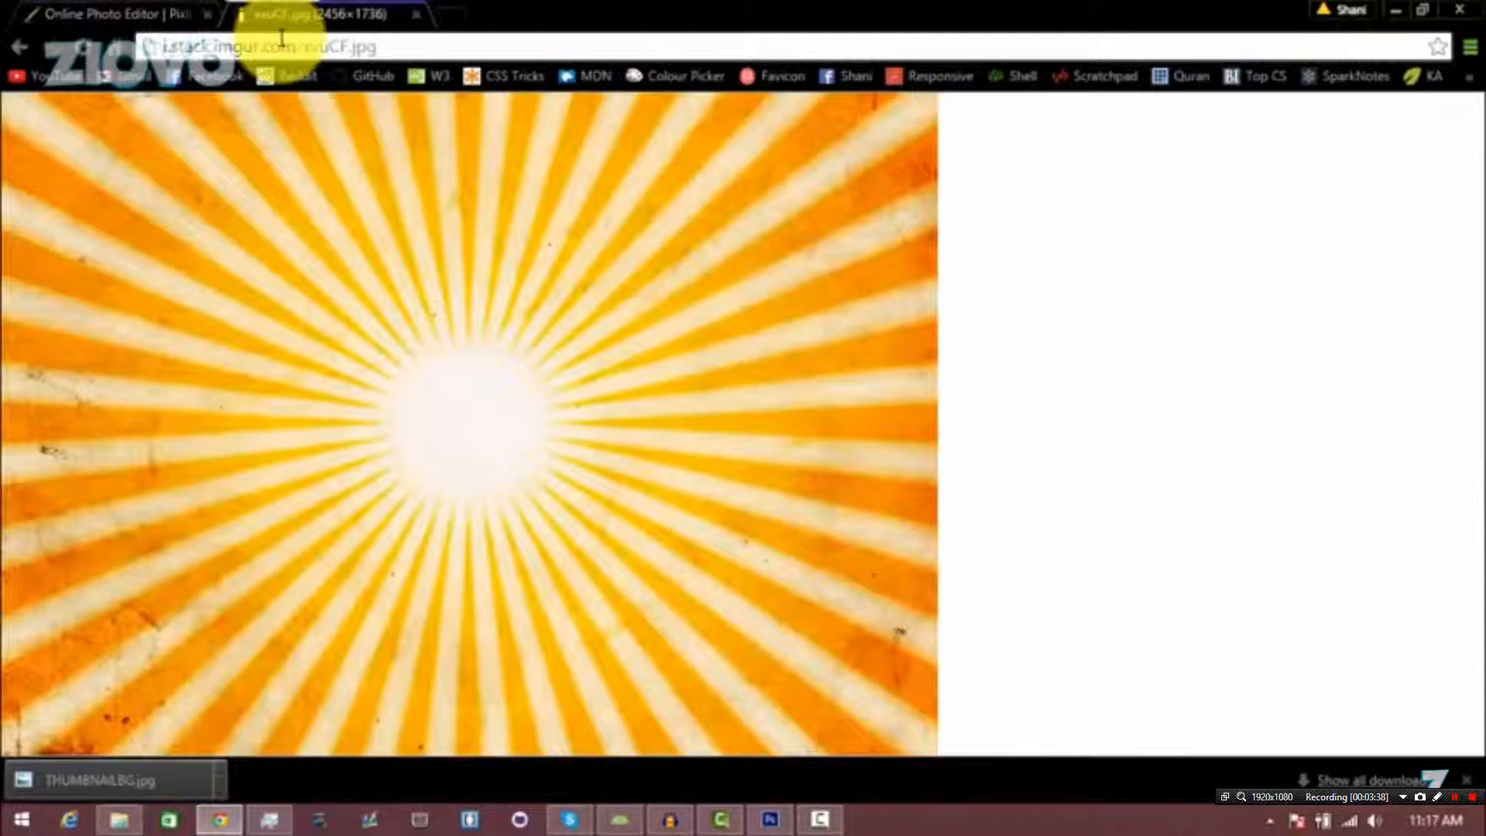
pyautogui.click(281, 46)
pyautogui.write('goo')
pyautogui.press('Down')
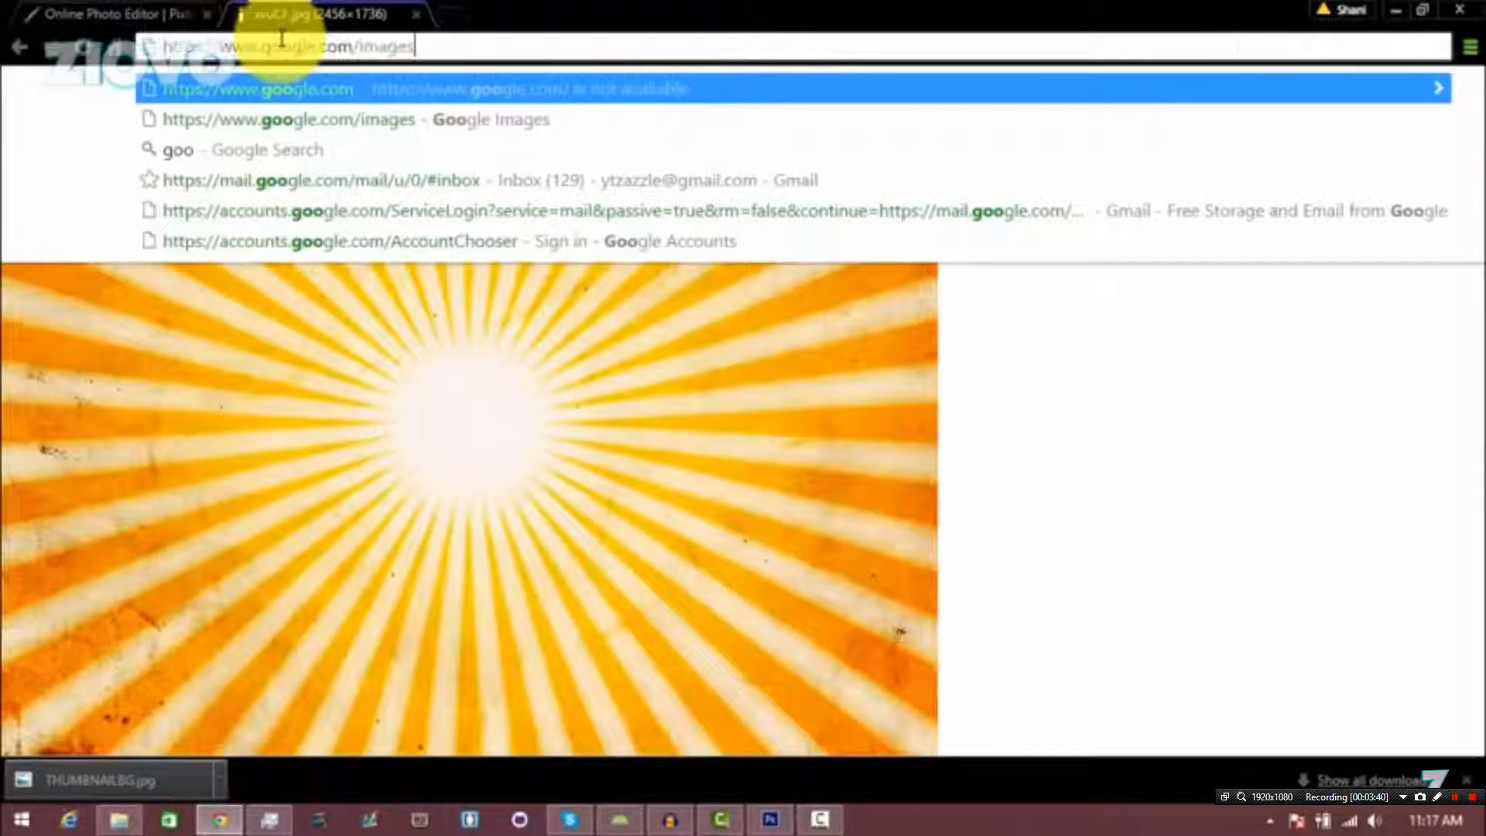
pyautogui.press('Return')
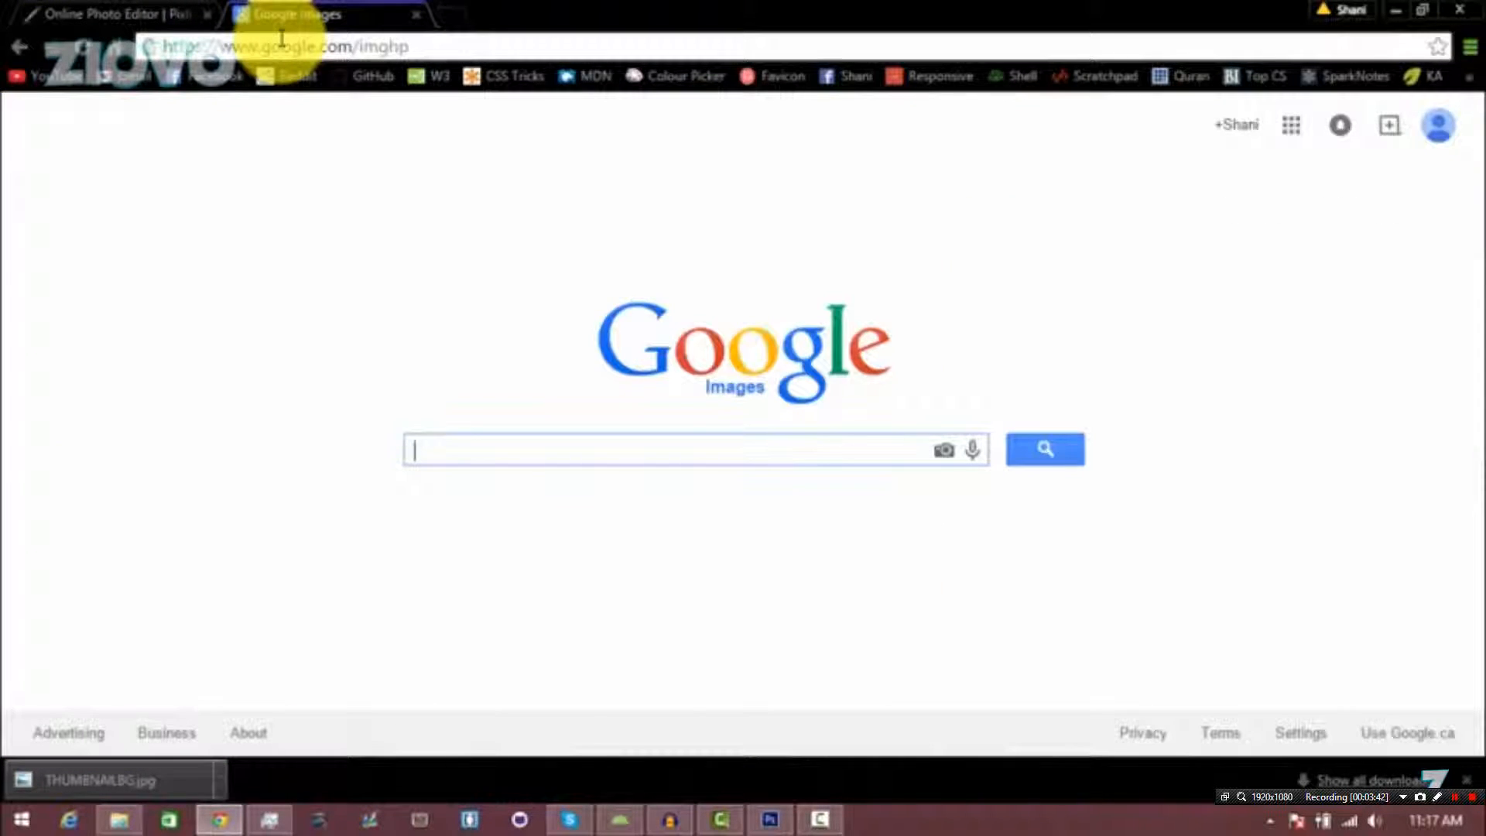
pyautogui.write('epic face png')
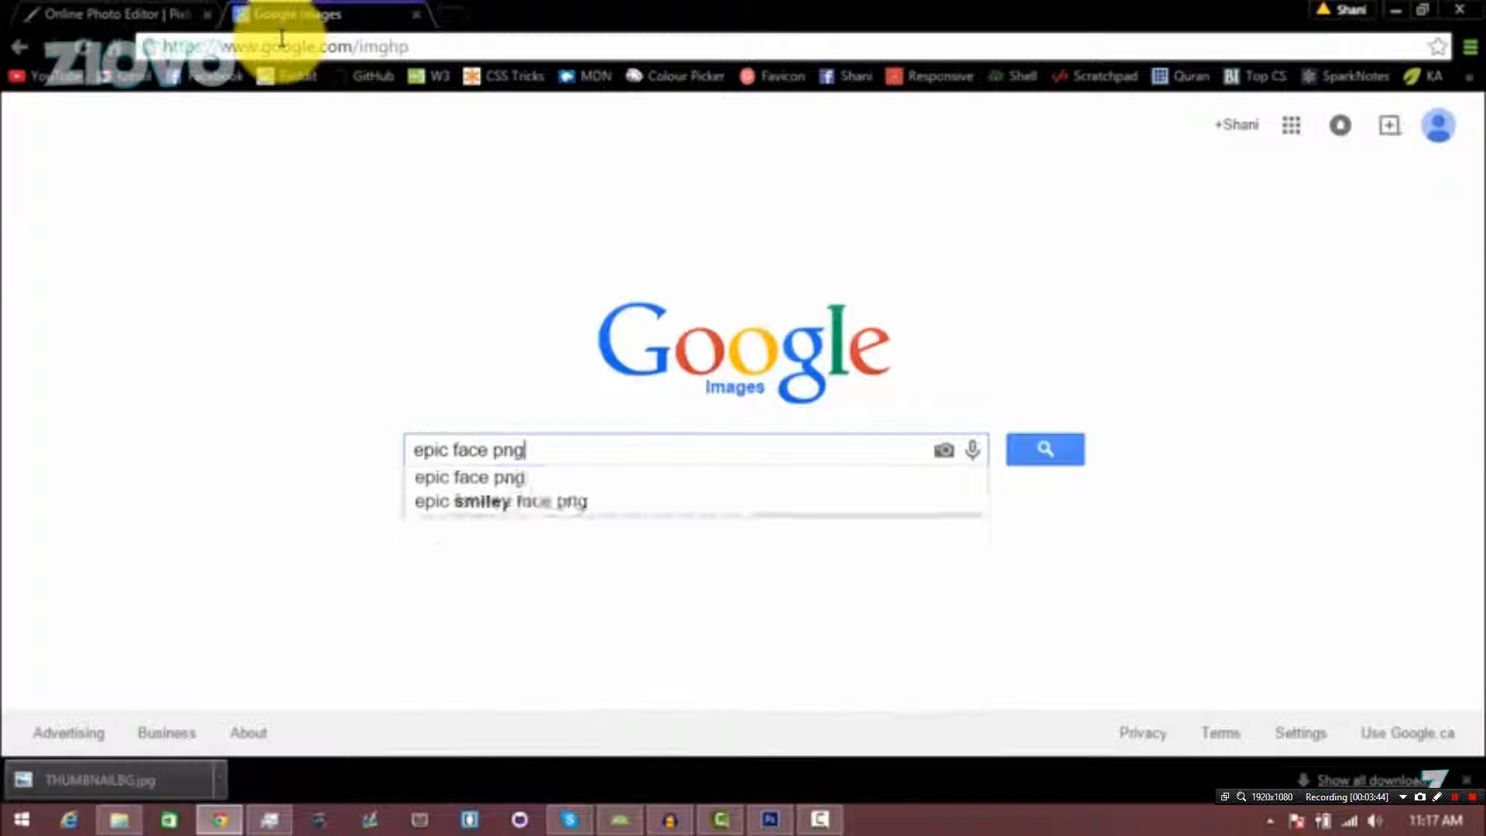
pyautogui.press('Return')
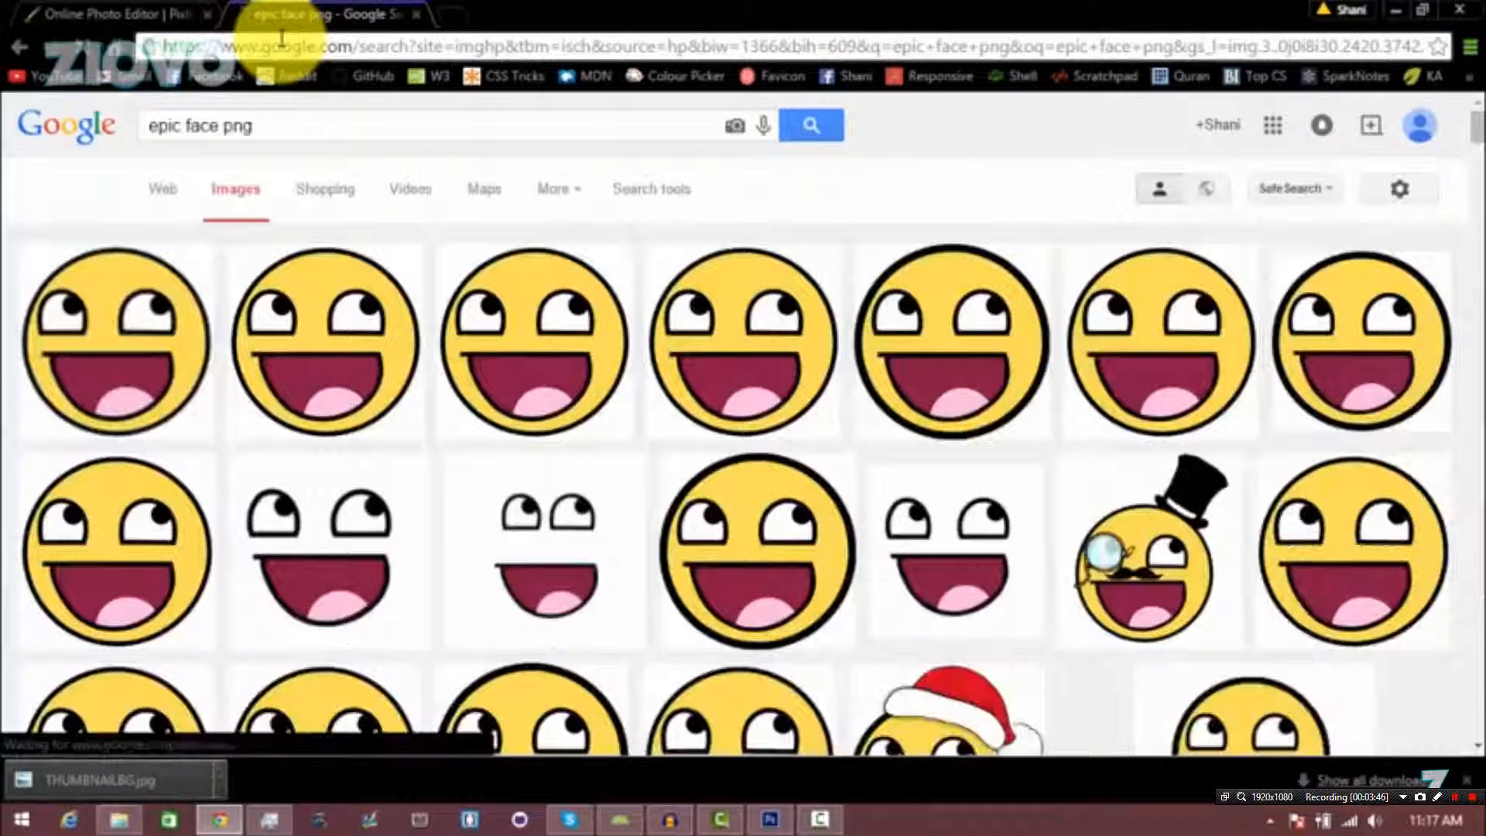
# - Open the second epic face result at full size and save it to the Downloads folder as Epic_face (1).png
pyautogui.click(415, 383)
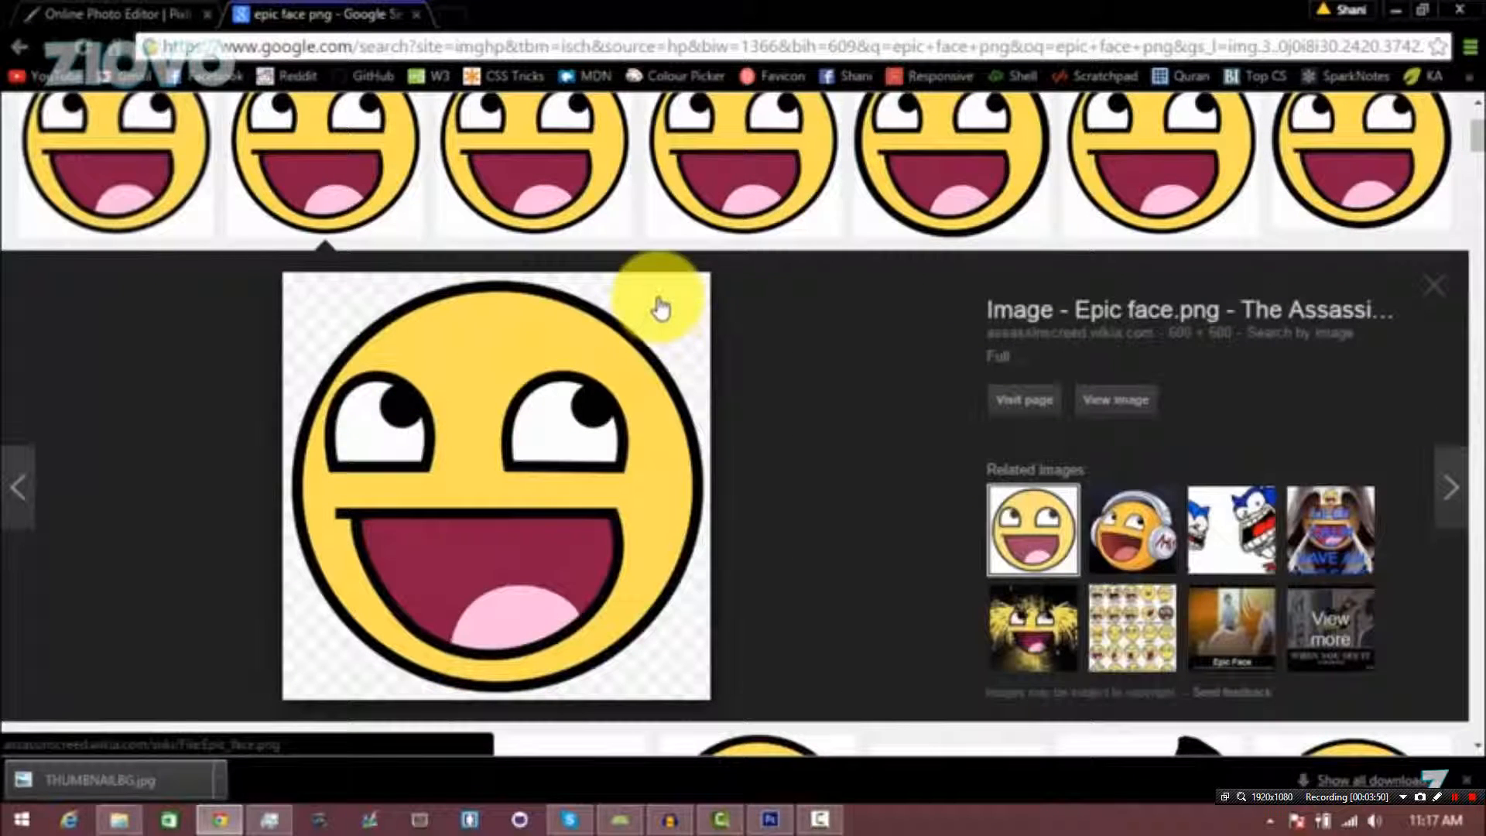
pyautogui.click(1109, 400)
pyautogui.rightClick(172, 242)
pyautogui.click(199, 249)
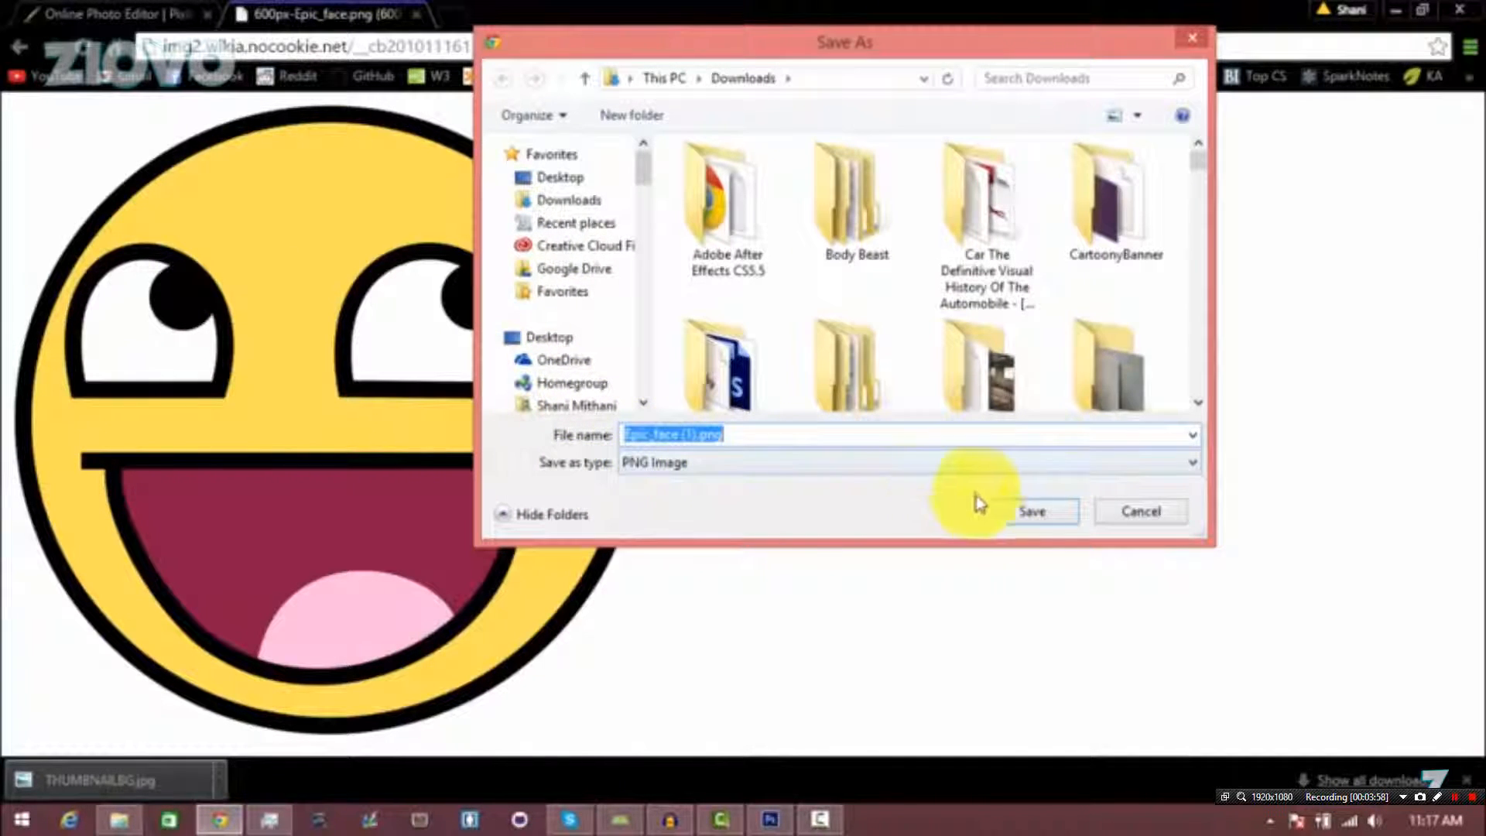
pyautogui.click(1035, 509)
# - Switch back to Pixlr Editor and open Epic_face (1).png from the Downloads folder
pyautogui.click(107, 9)
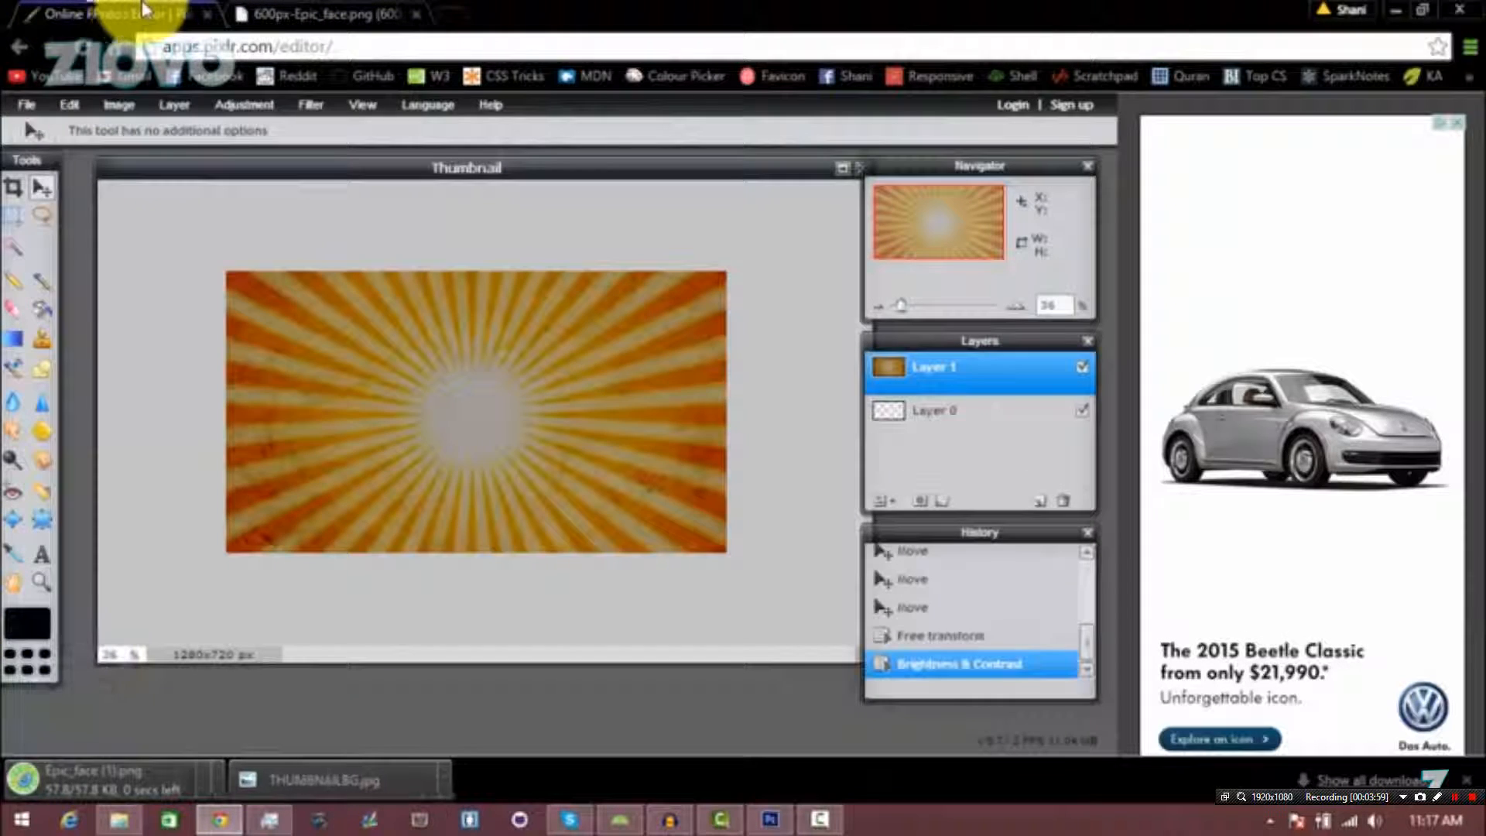
pyautogui.click(25, 104)
pyautogui.click(31, 149)
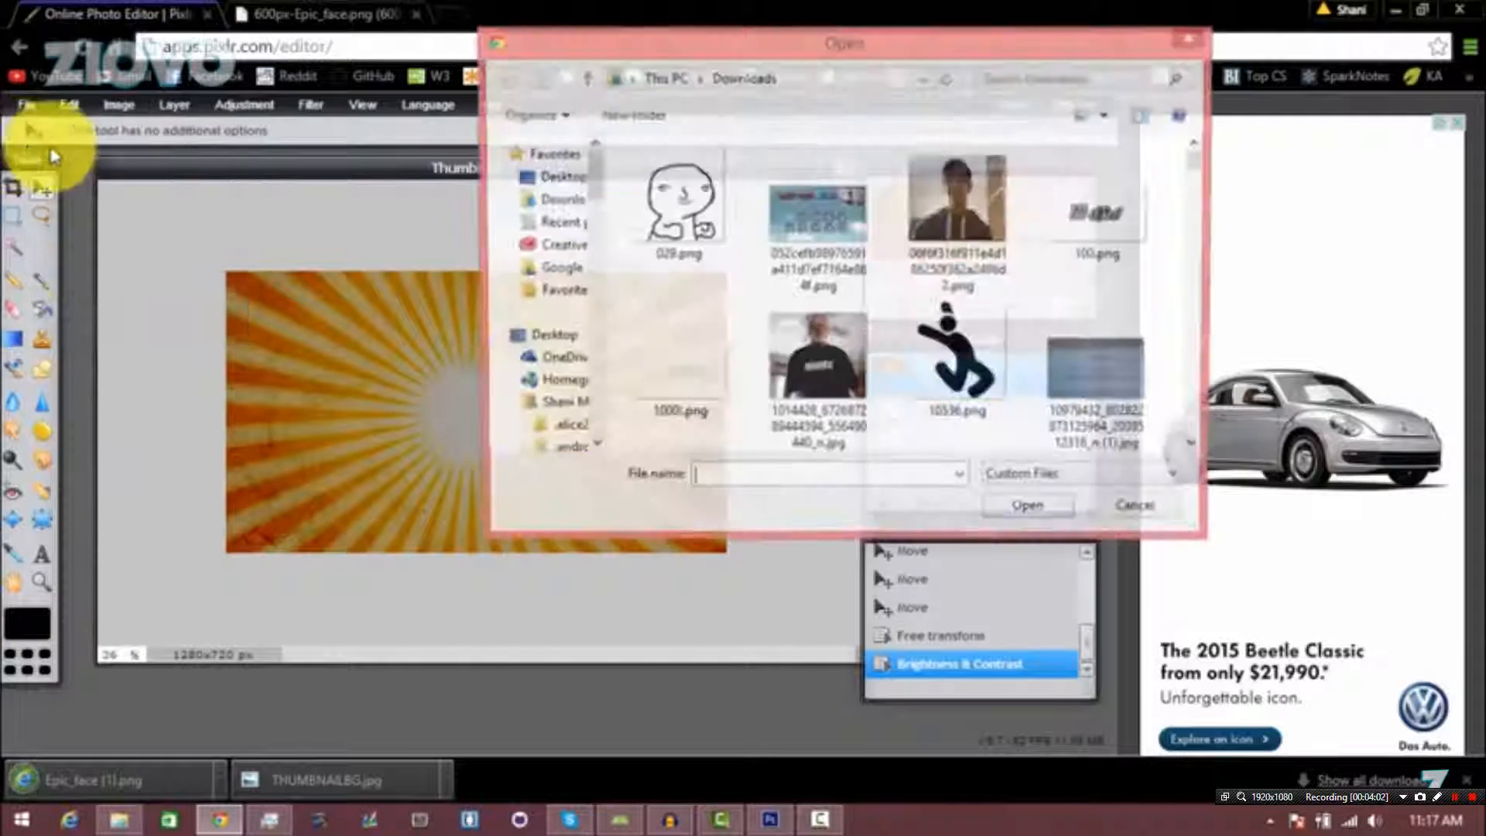
pyautogui.write('epi')
pyautogui.press('Down')
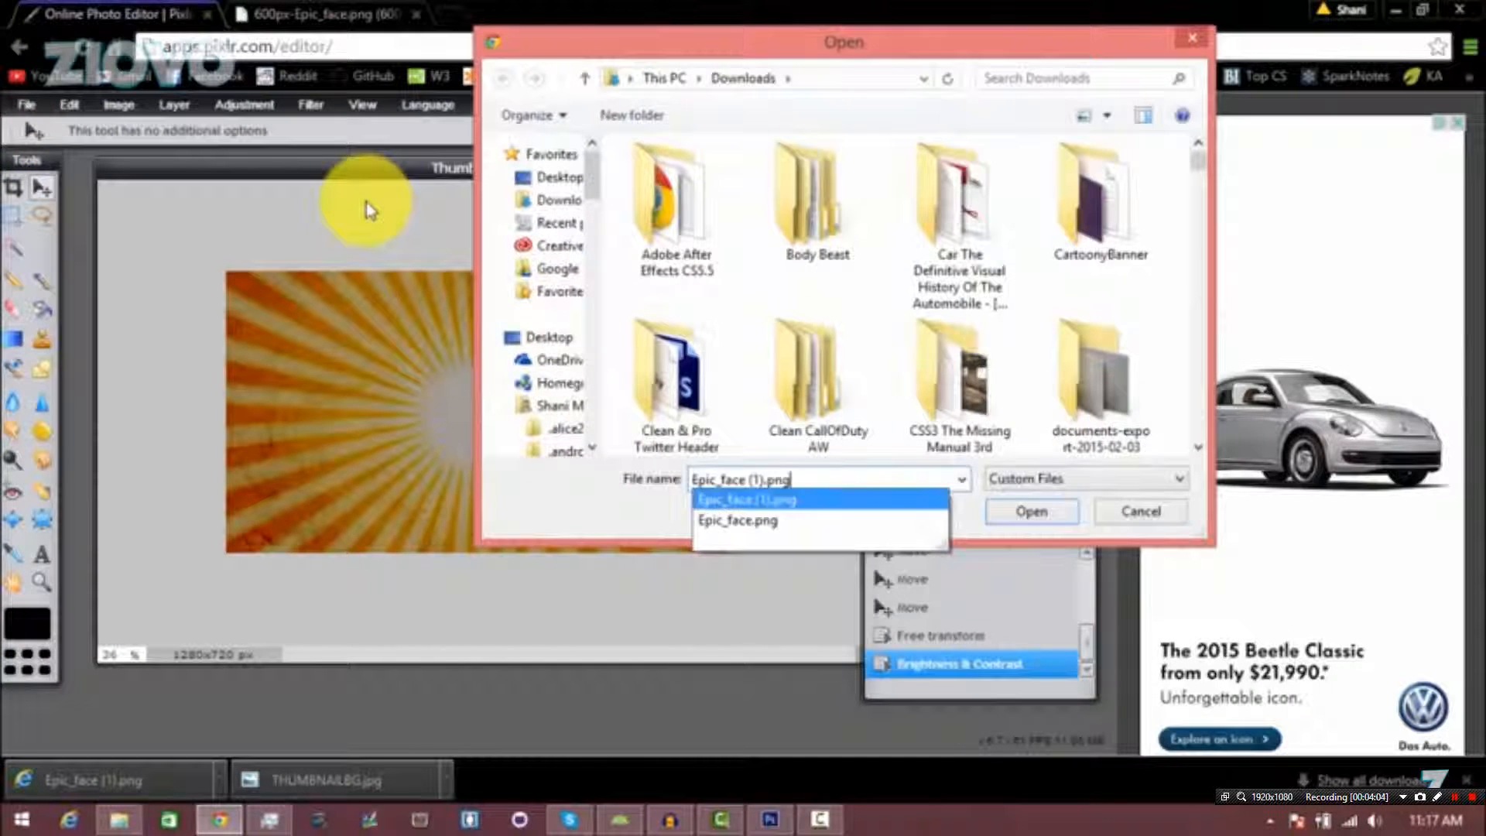
pyautogui.press('Return')
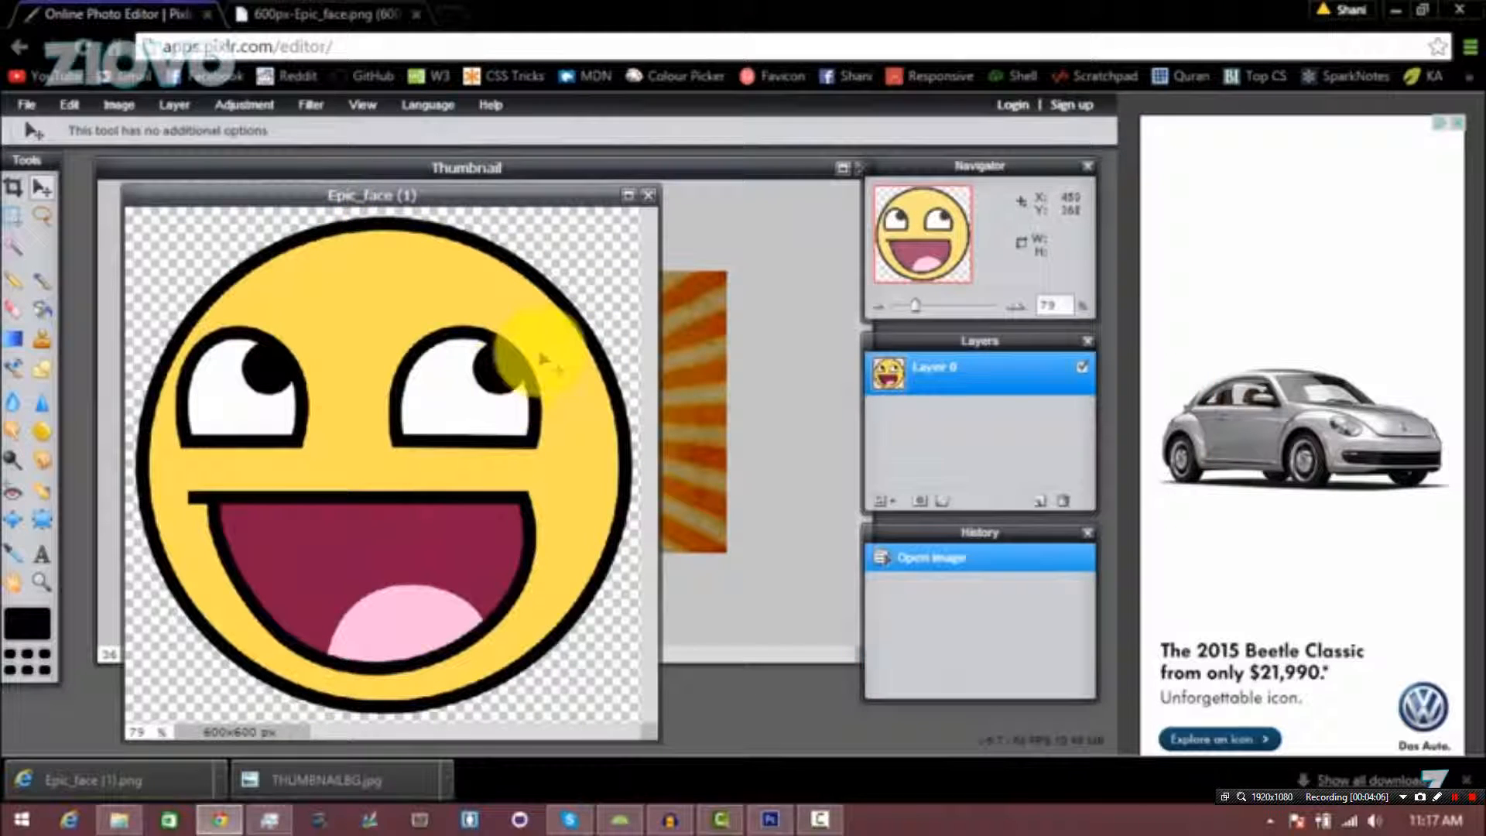
# - Copy the entire epic face image into the Thumbnail image as a new layer and move it over the upper middle of the sunburst
pyautogui.hotkey('ctrl', 'a')
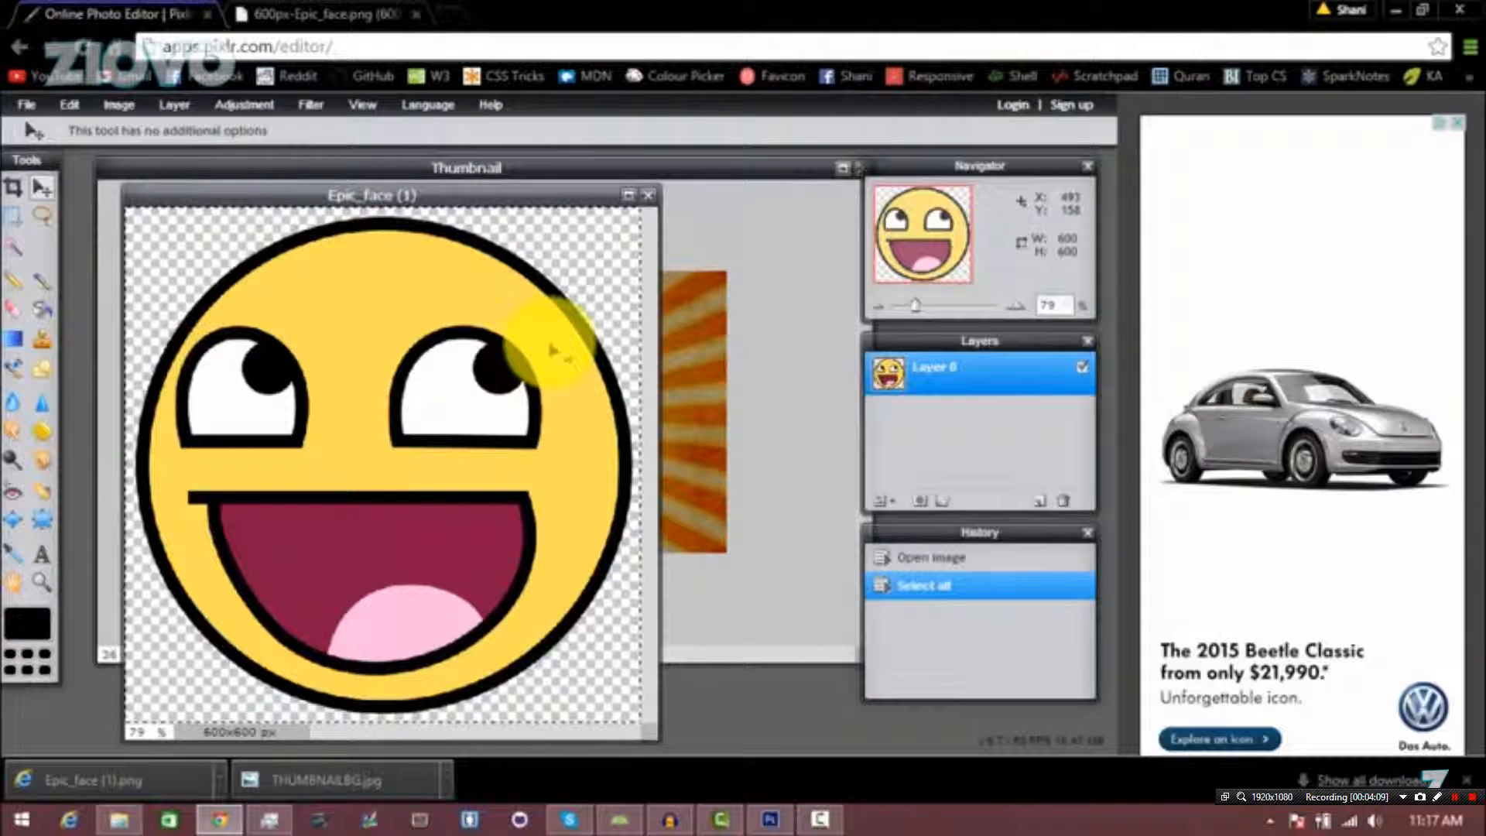
pyautogui.hotkey('ctrl', 'c')
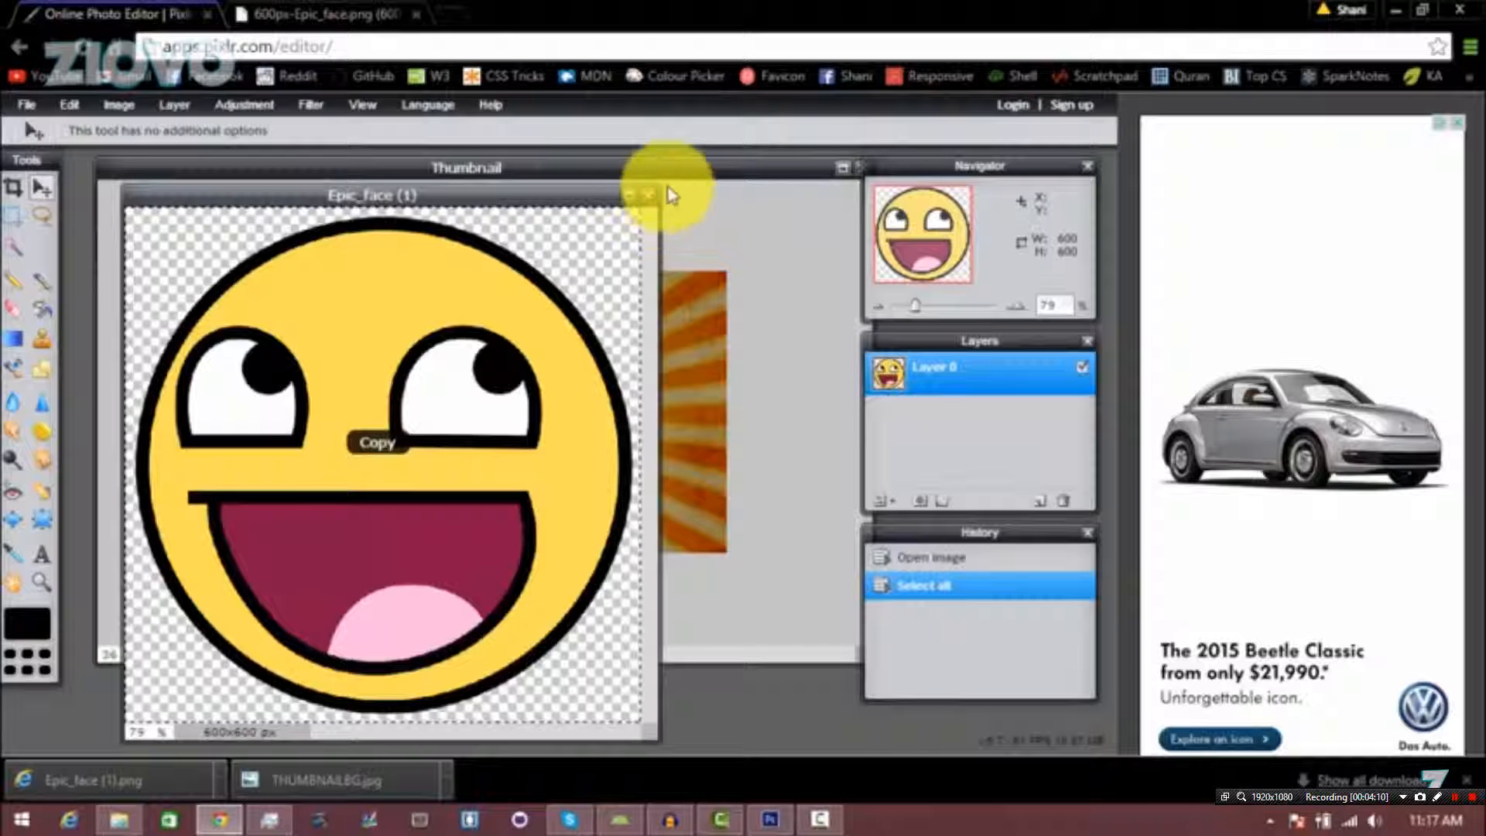
pyautogui.click(709, 184)
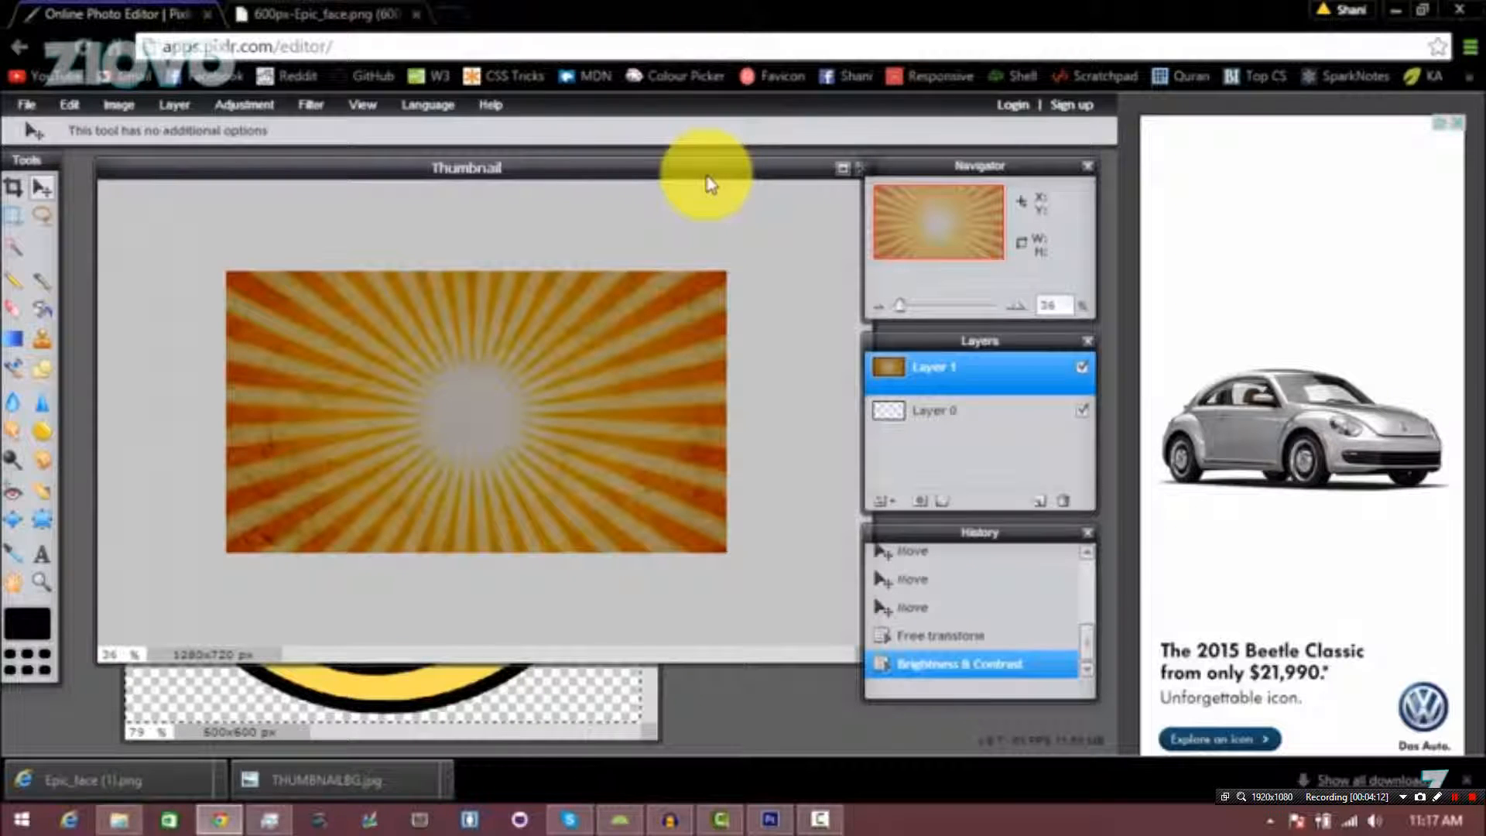
pyautogui.hotkey('ctrl', 'v')
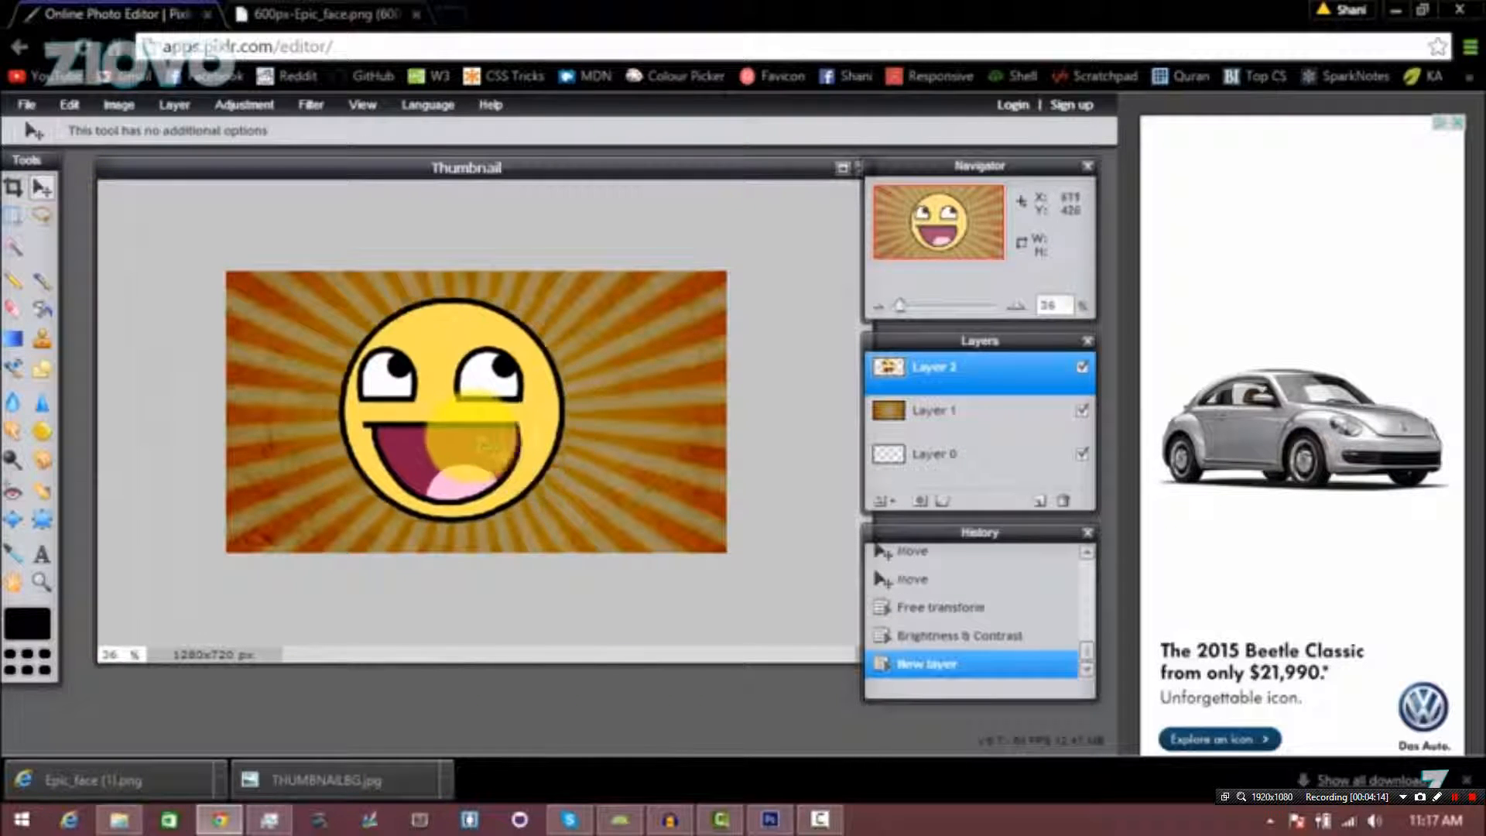
pyautogui.moveTo(488, 437); pyautogui.dragTo(482, 394)
# - Free transform the epic face layer to tilt it slightly counter-clockwise, nudge it into place, and apply the transformation
pyautogui.click(71, 106)
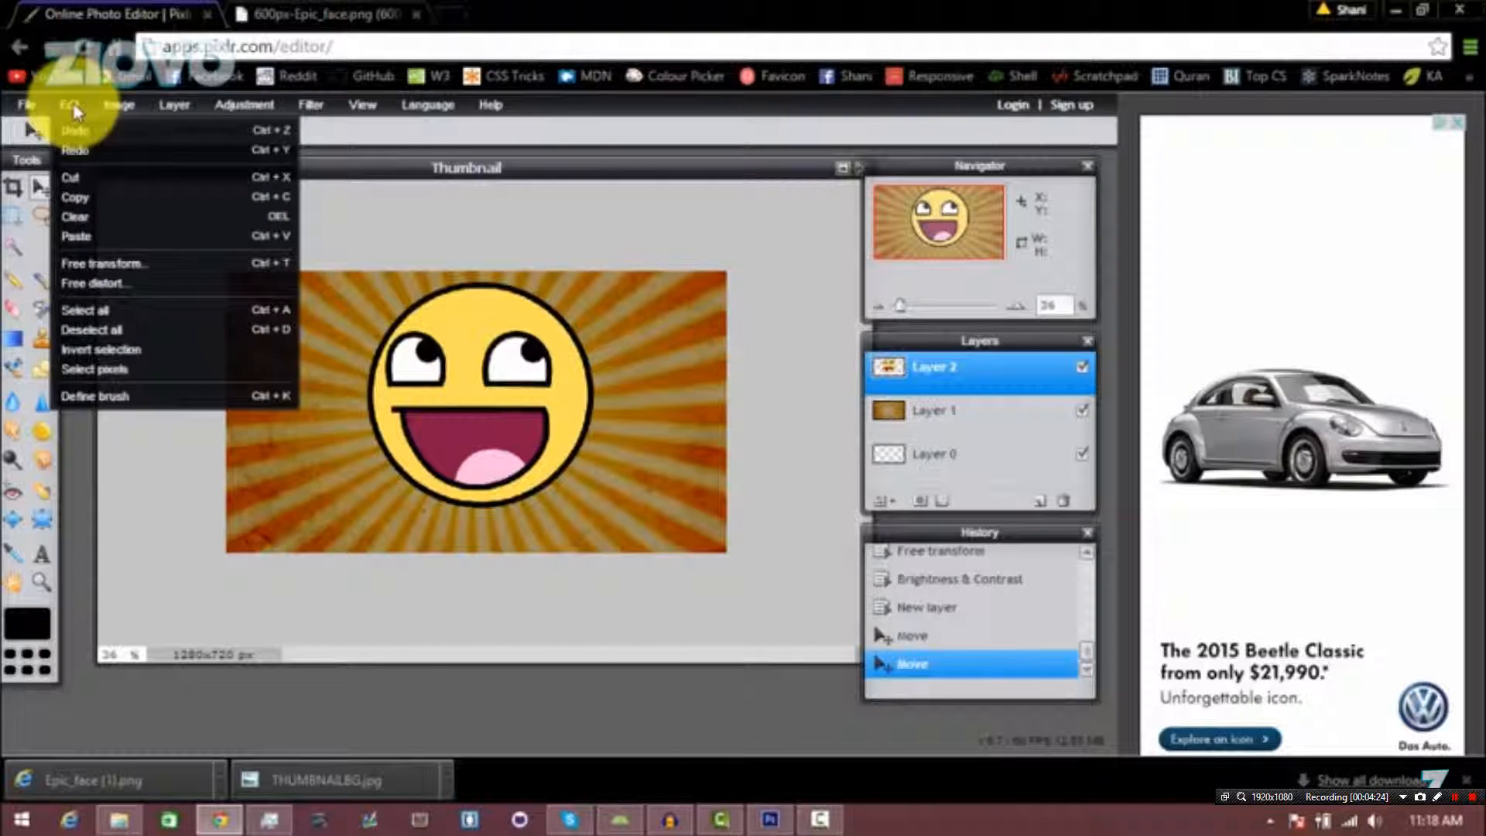
pyautogui.click(165, 264)
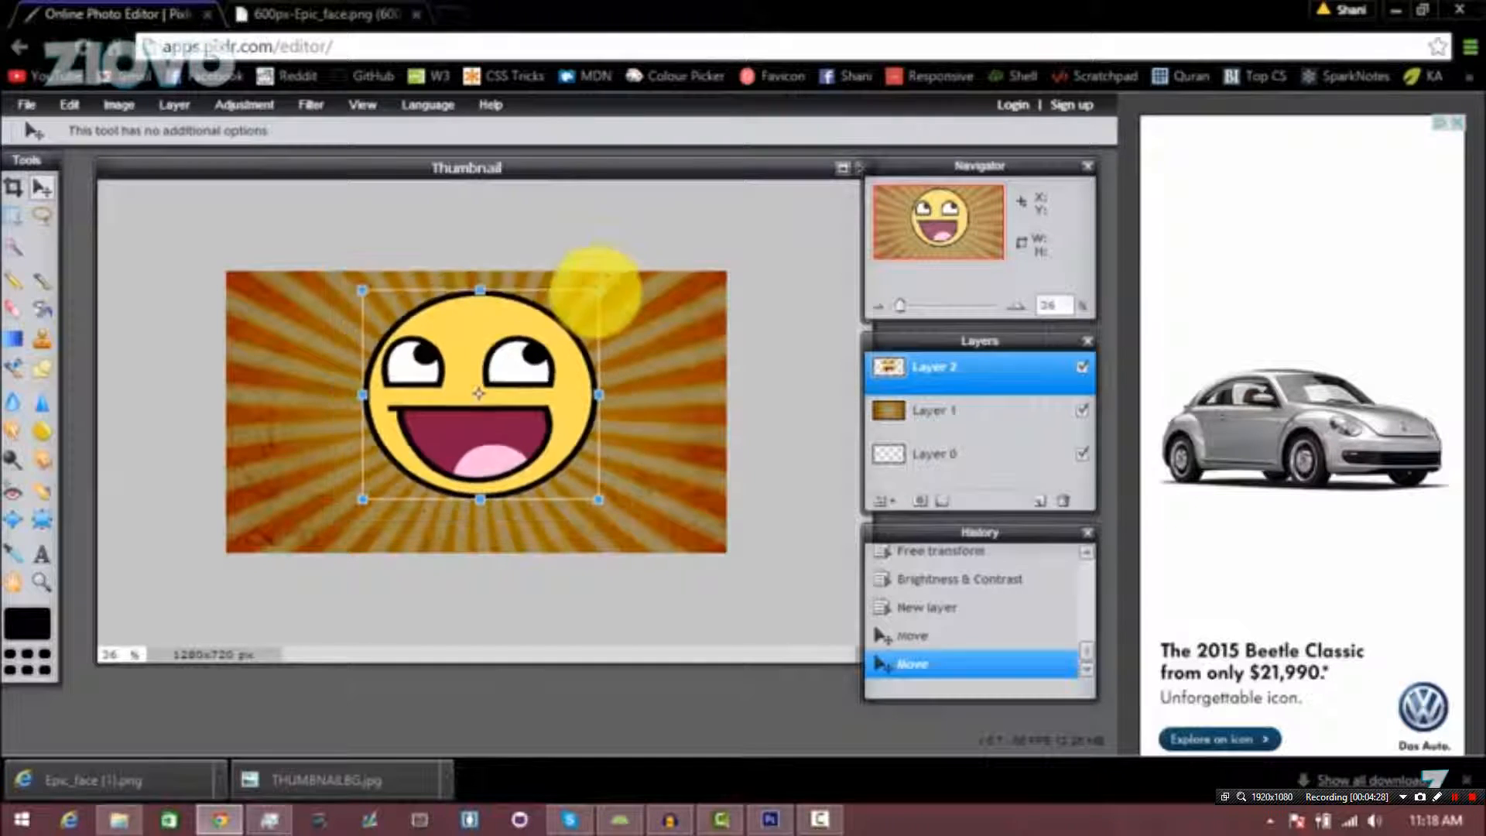
pyautogui.moveTo(606, 283); pyautogui.dragTo(581, 260)
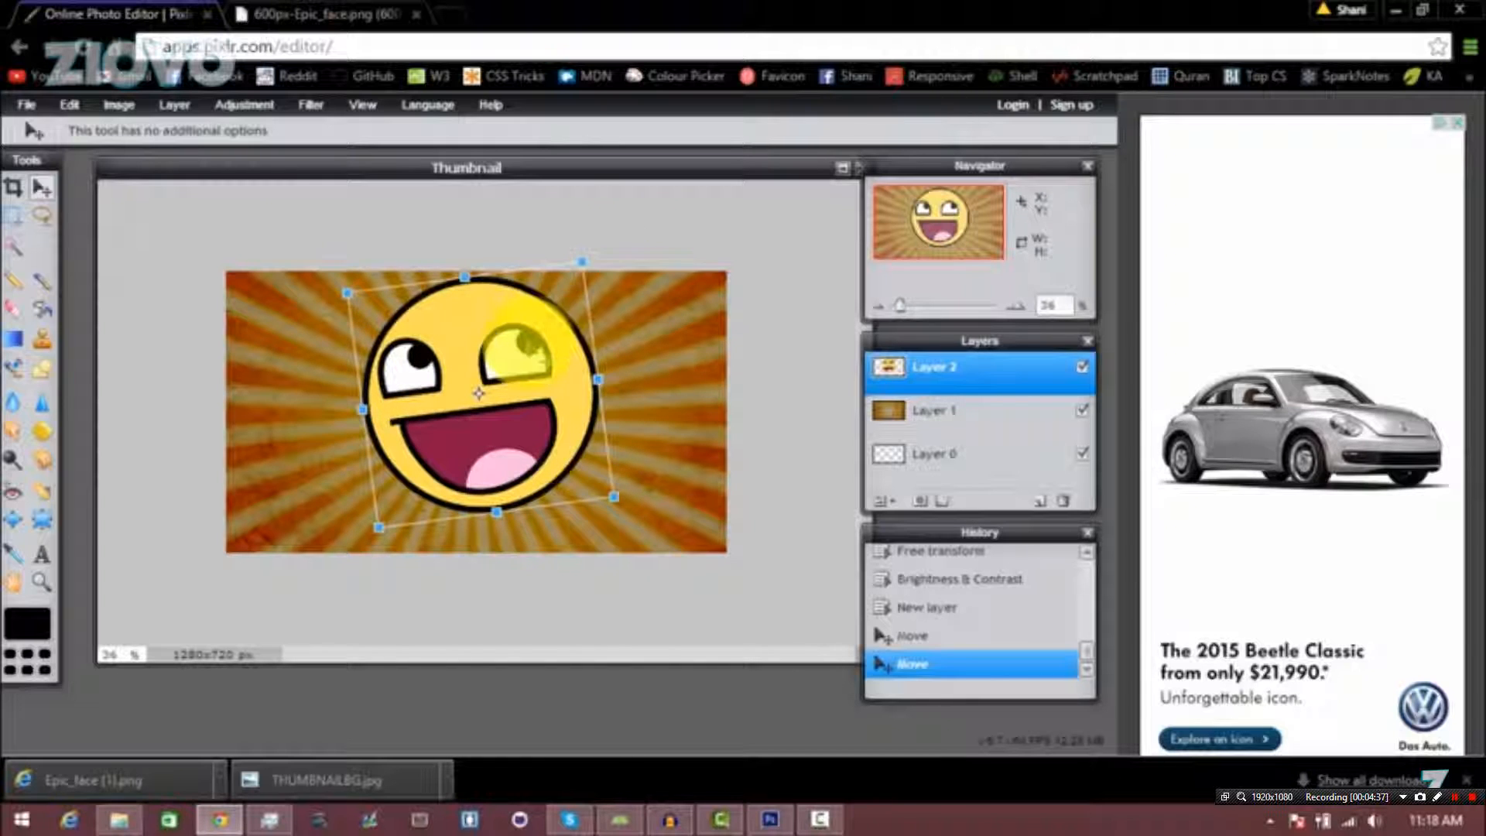
pyautogui.moveTo(526, 340); pyautogui.dragTo(521, 343)
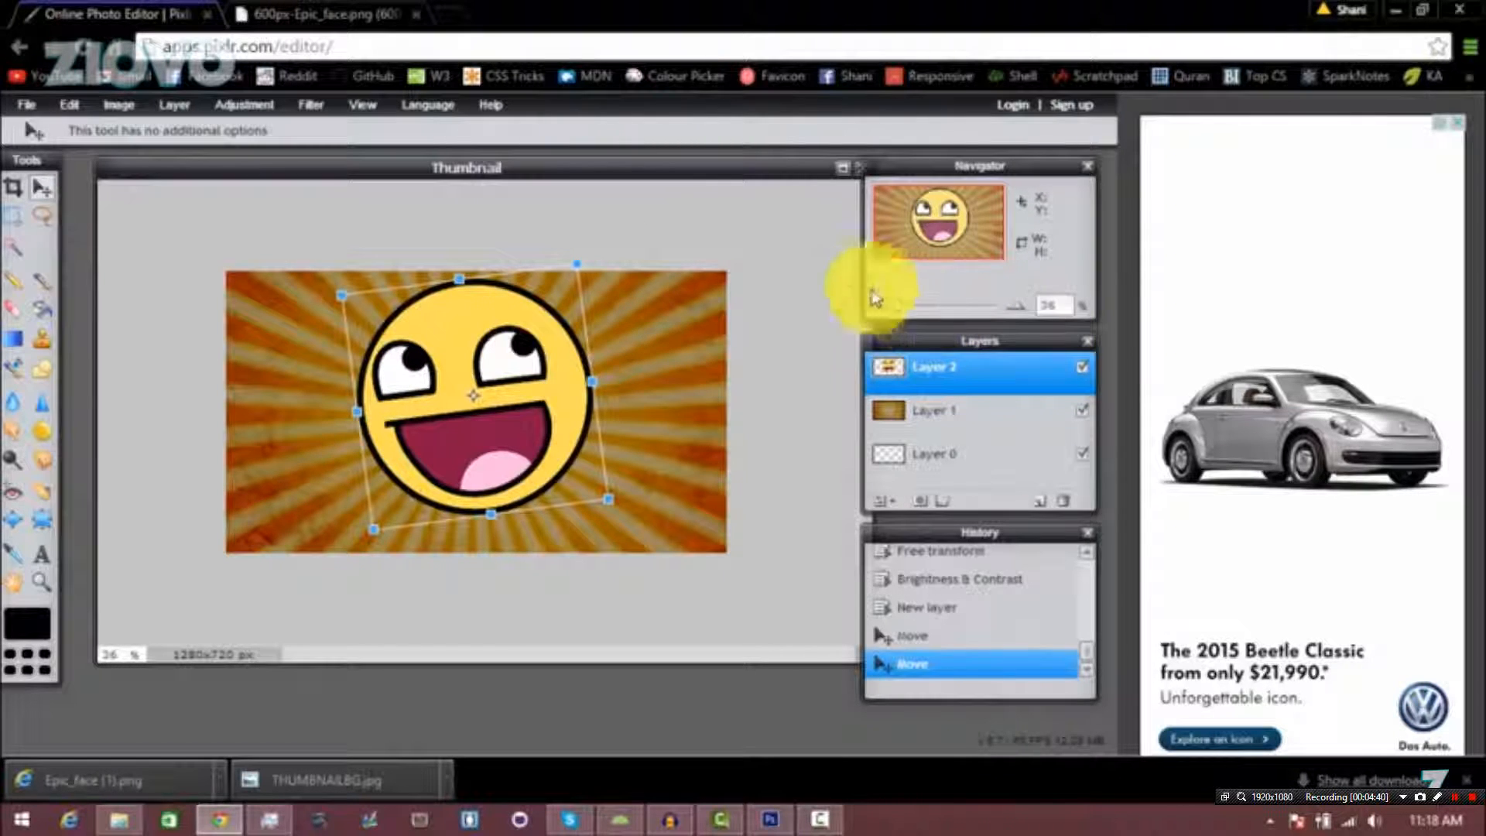
pyautogui.click(778, 229)
pyautogui.click(492, 470)
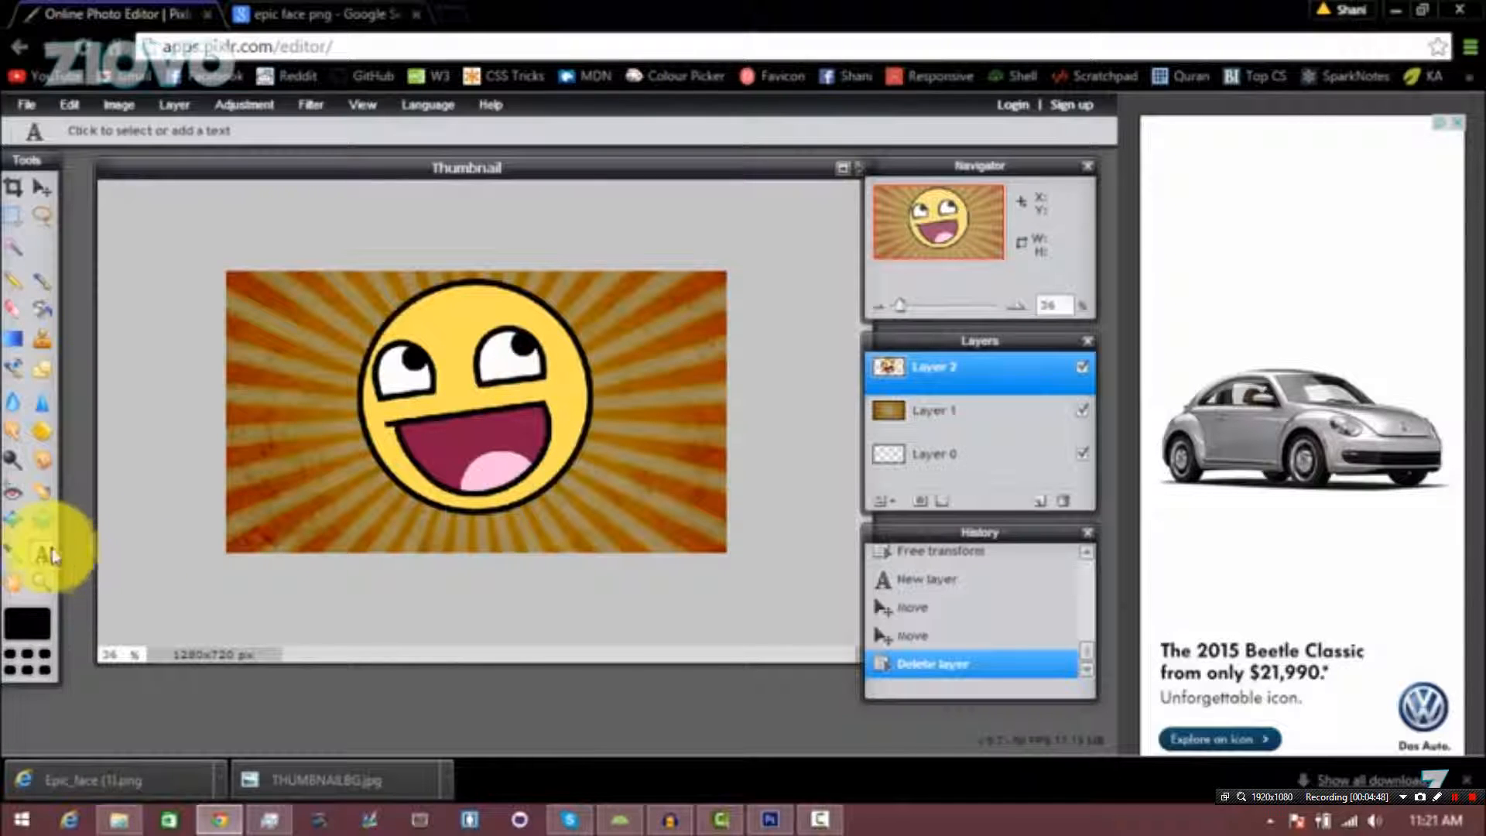
# - Add the text "EPIC THUMBNAIL!" over the lower part of the image in the Aldo the Apache font
pyautogui.click(290, 507)
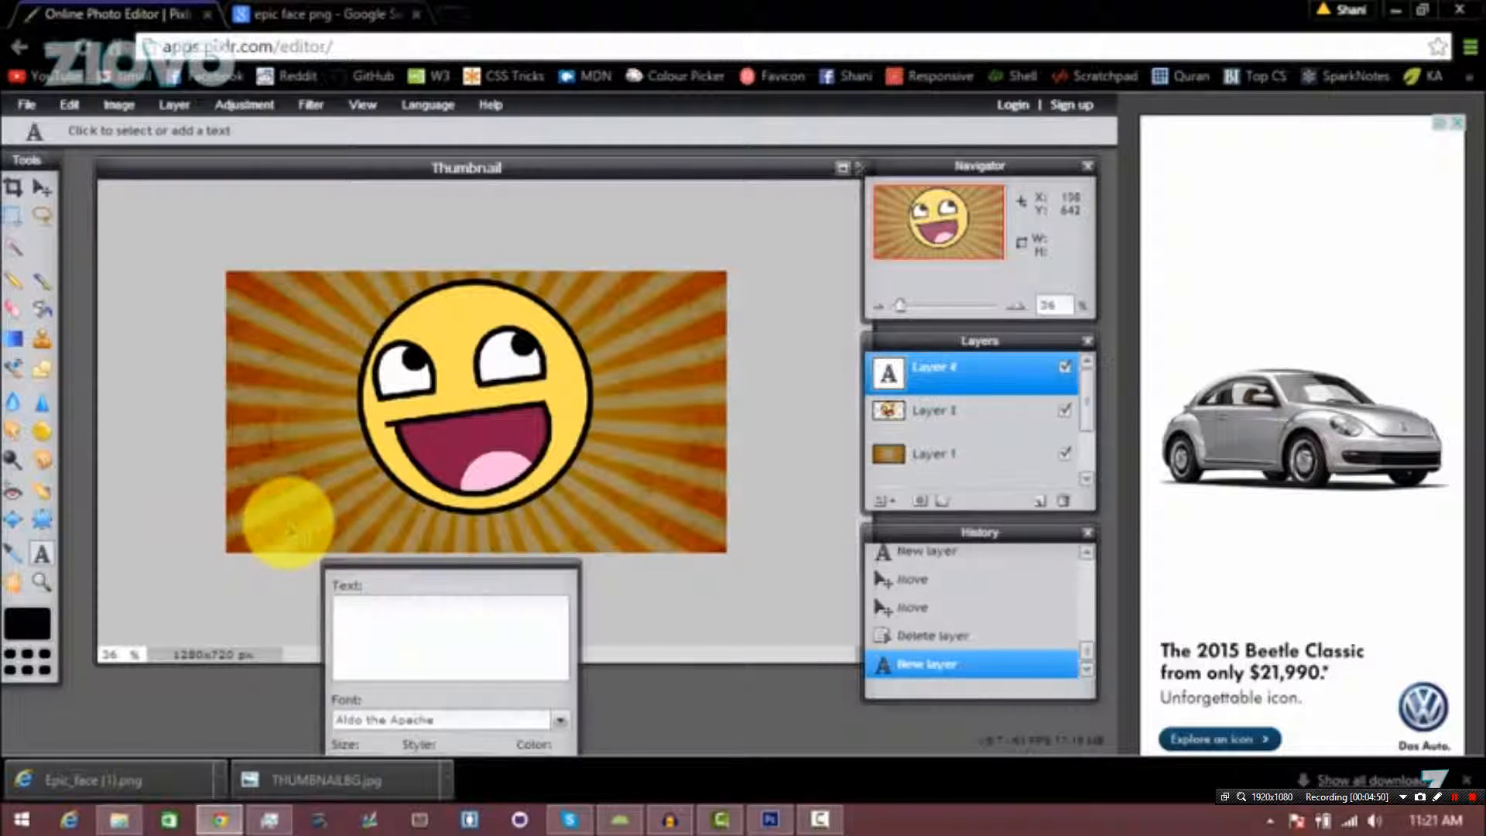
pyautogui.moveTo(474, 574); pyautogui.dragTo(640, 347)
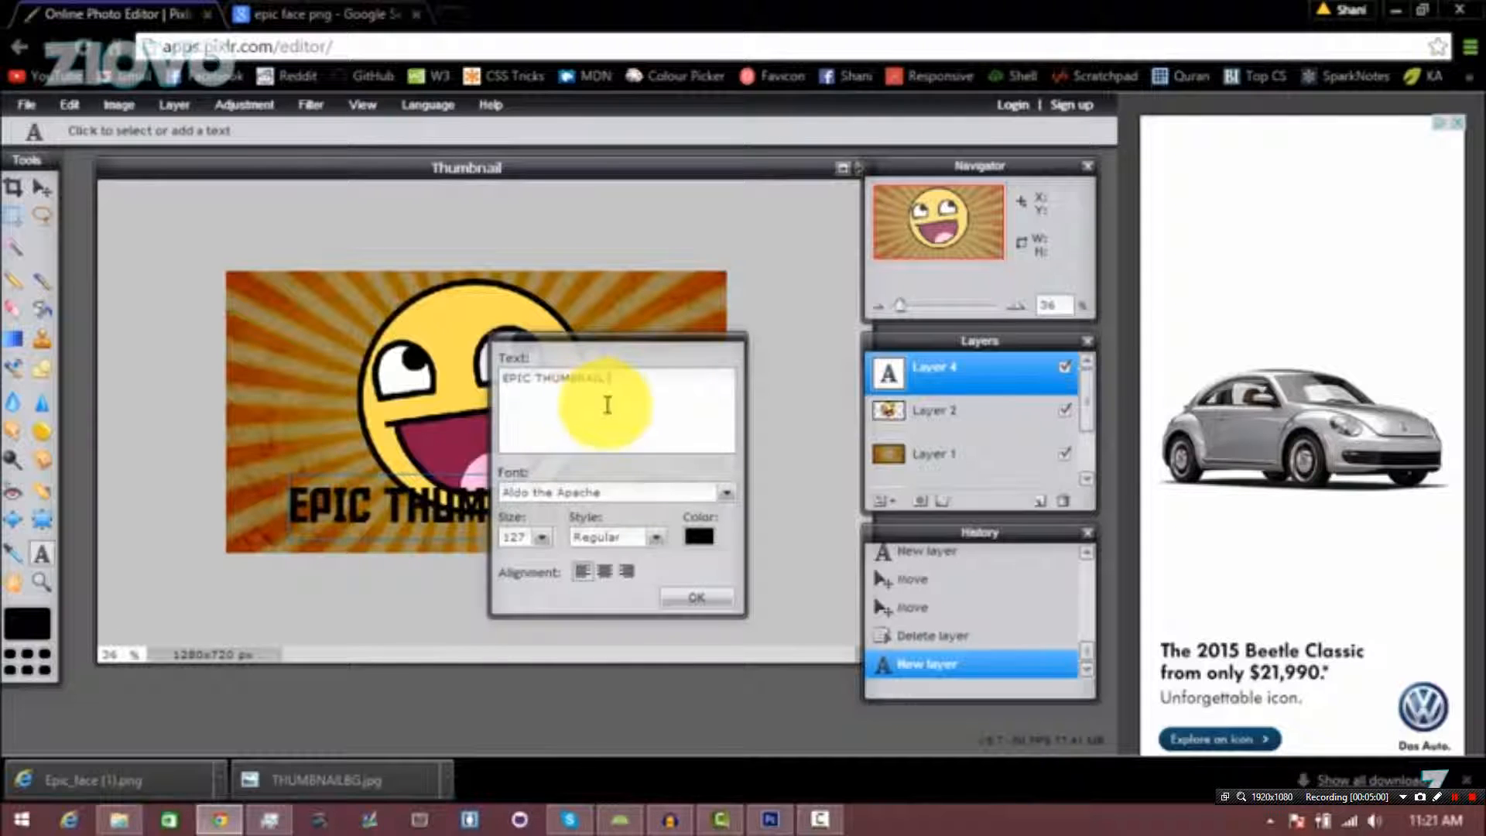
pyautogui.click(726, 493)
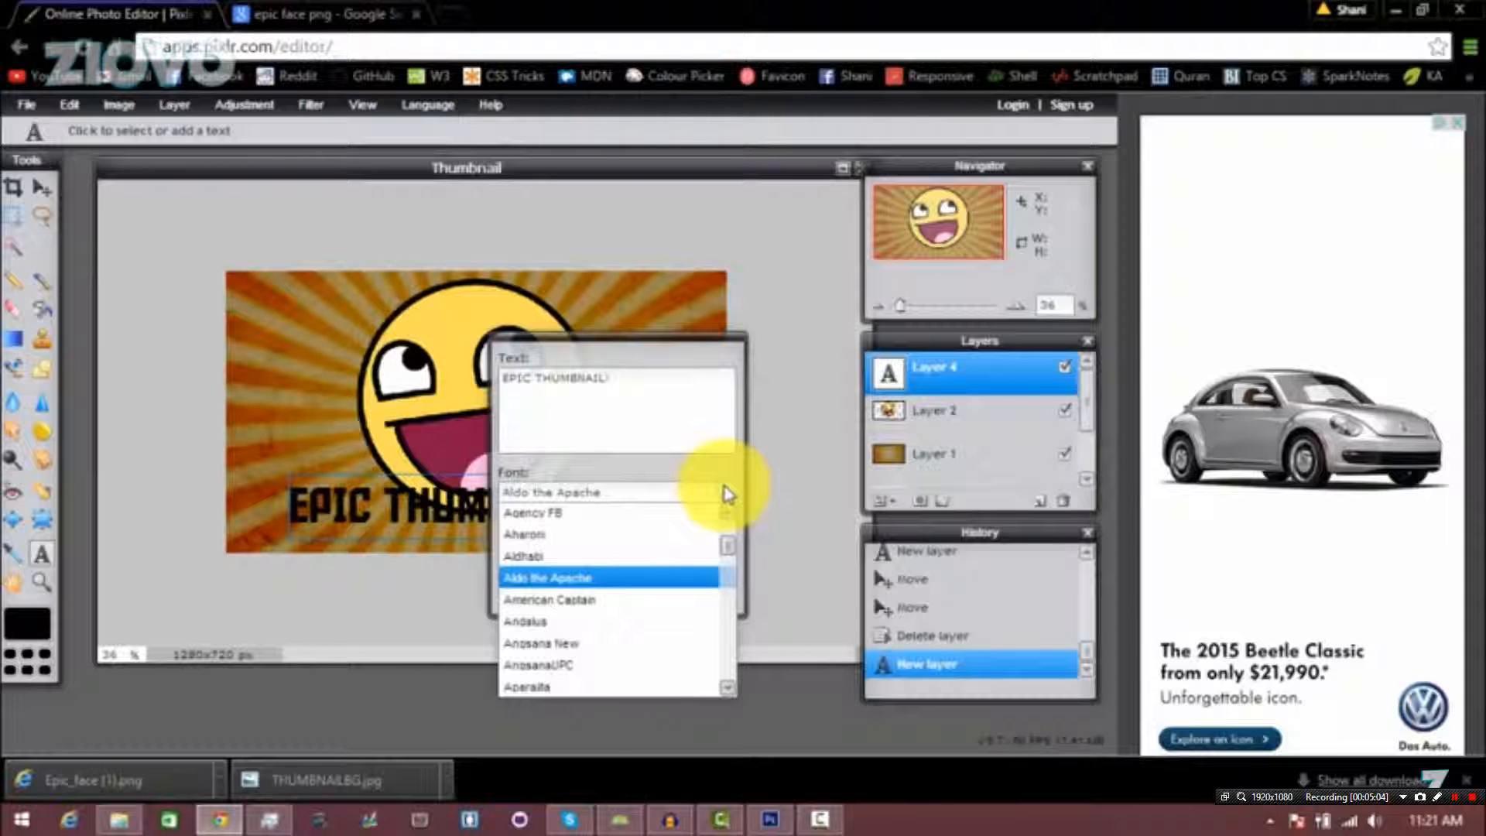
pyautogui.click(689, 577)
# - Set the title text's size to 130 and its style to Bold
pyautogui.click(537, 540)
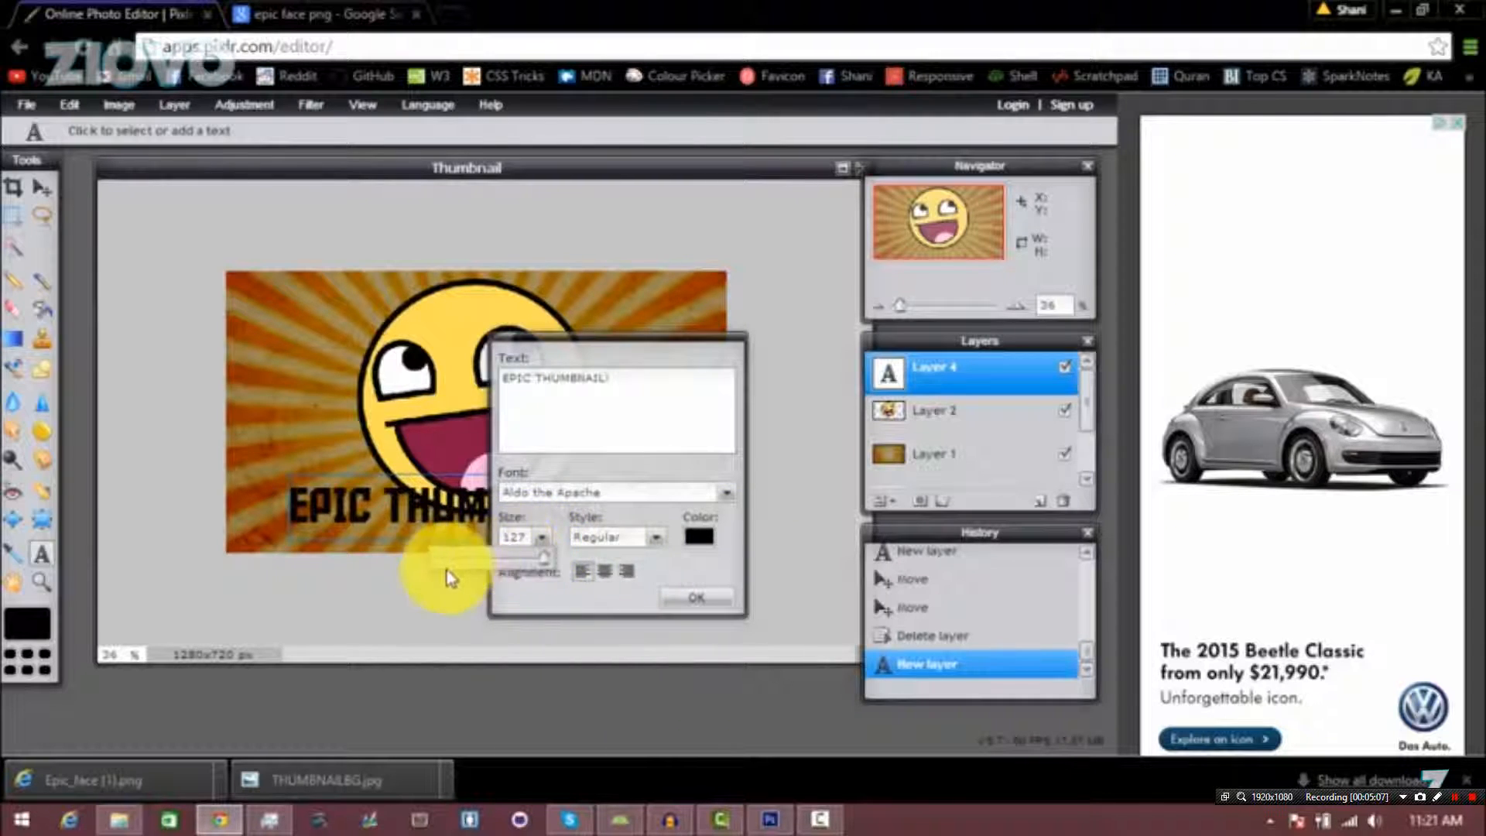
pyautogui.moveTo(548, 562)
pyautogui.mouseDown()
pyautogui.moveTo(515, 563)
pyautogui.moveTo(562, 567)
pyautogui.mouseUp()
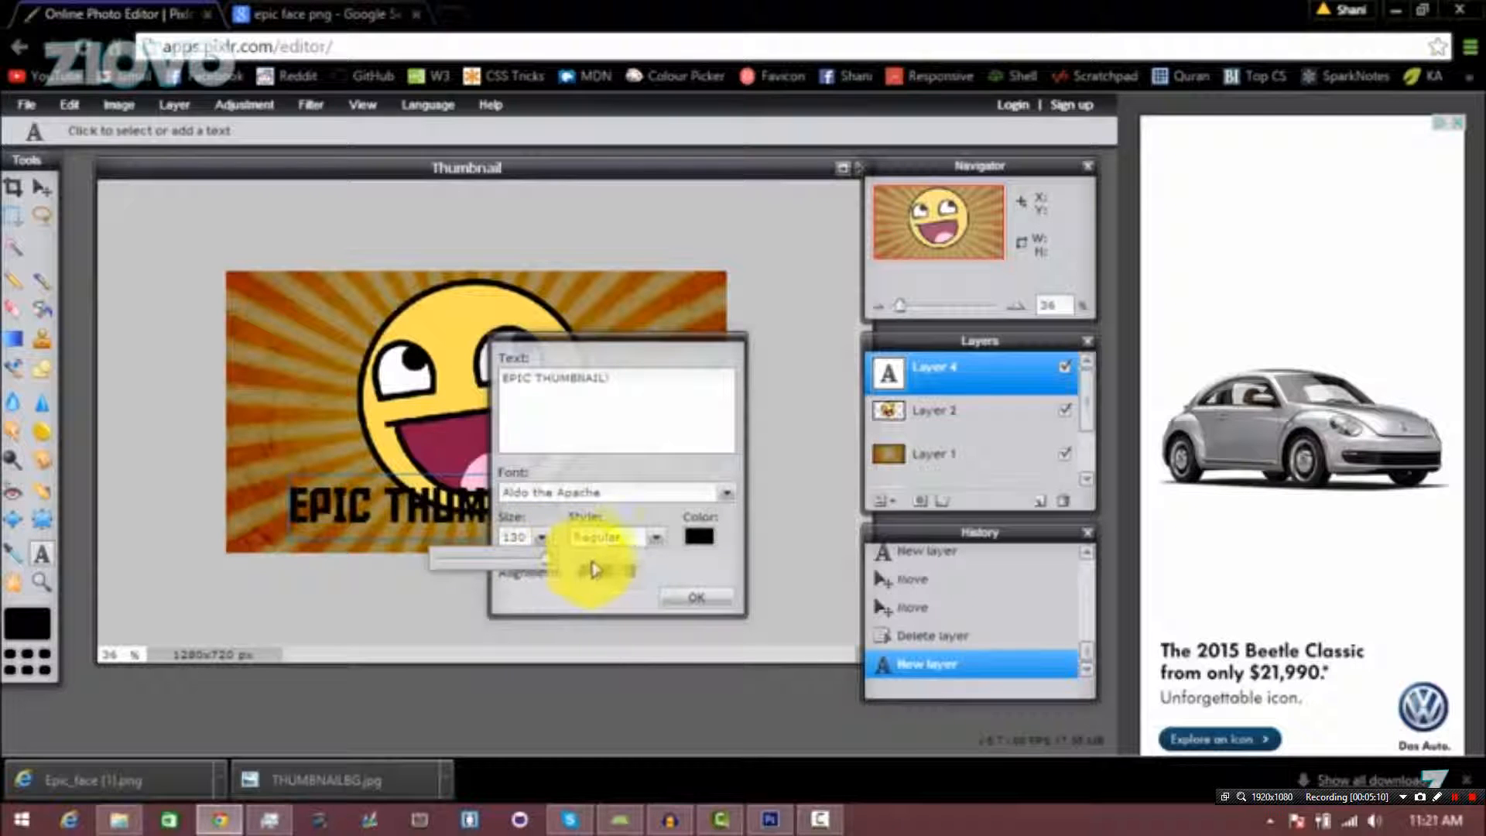
pyautogui.click(655, 538)
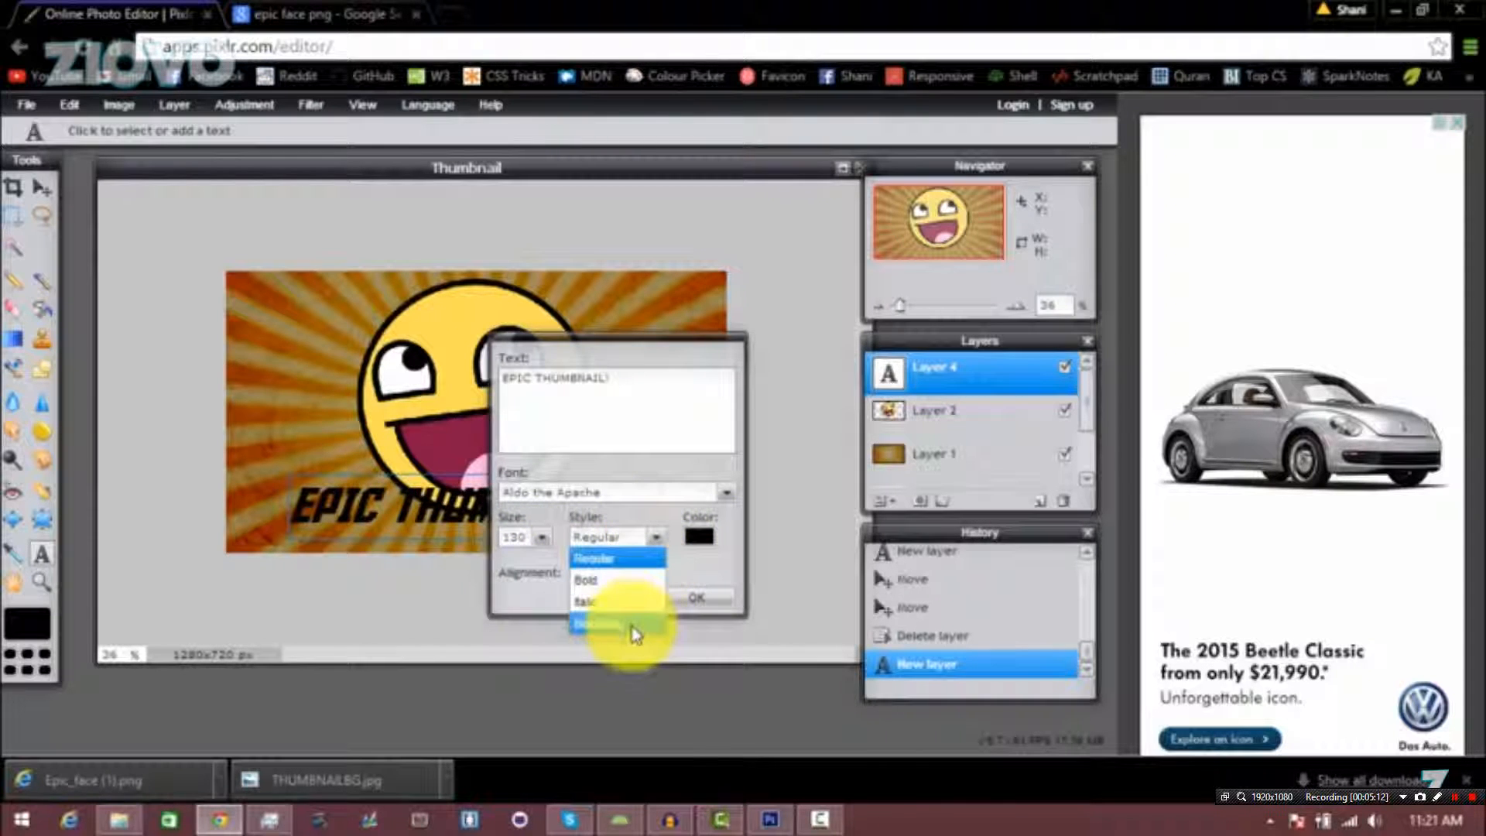
pyautogui.click(626, 583)
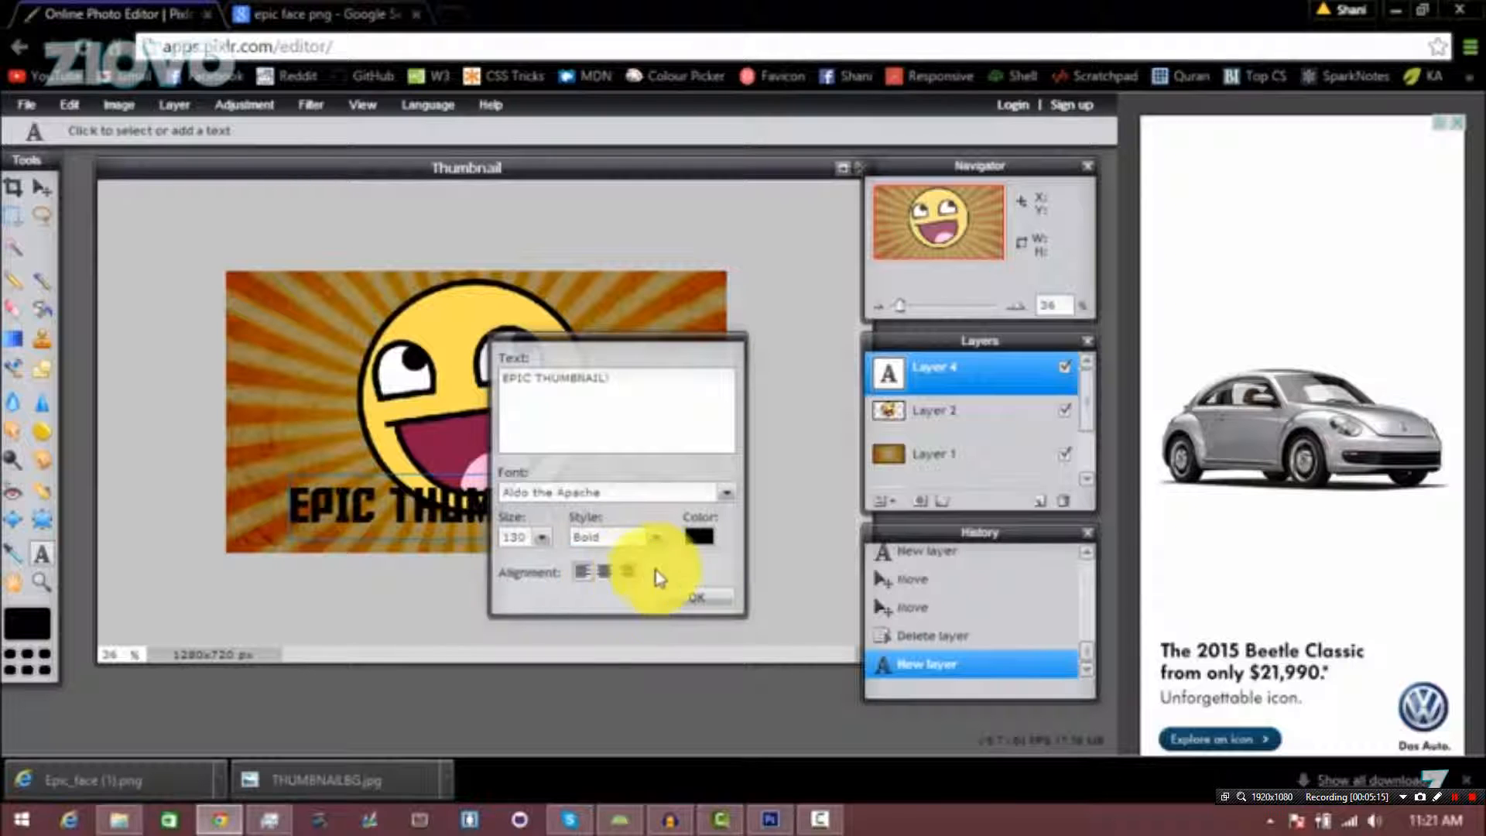
# - Colour the title text light yellow (#fff266) and accept the text settings
pyautogui.click(701, 537)
pyautogui.click(819, 280)
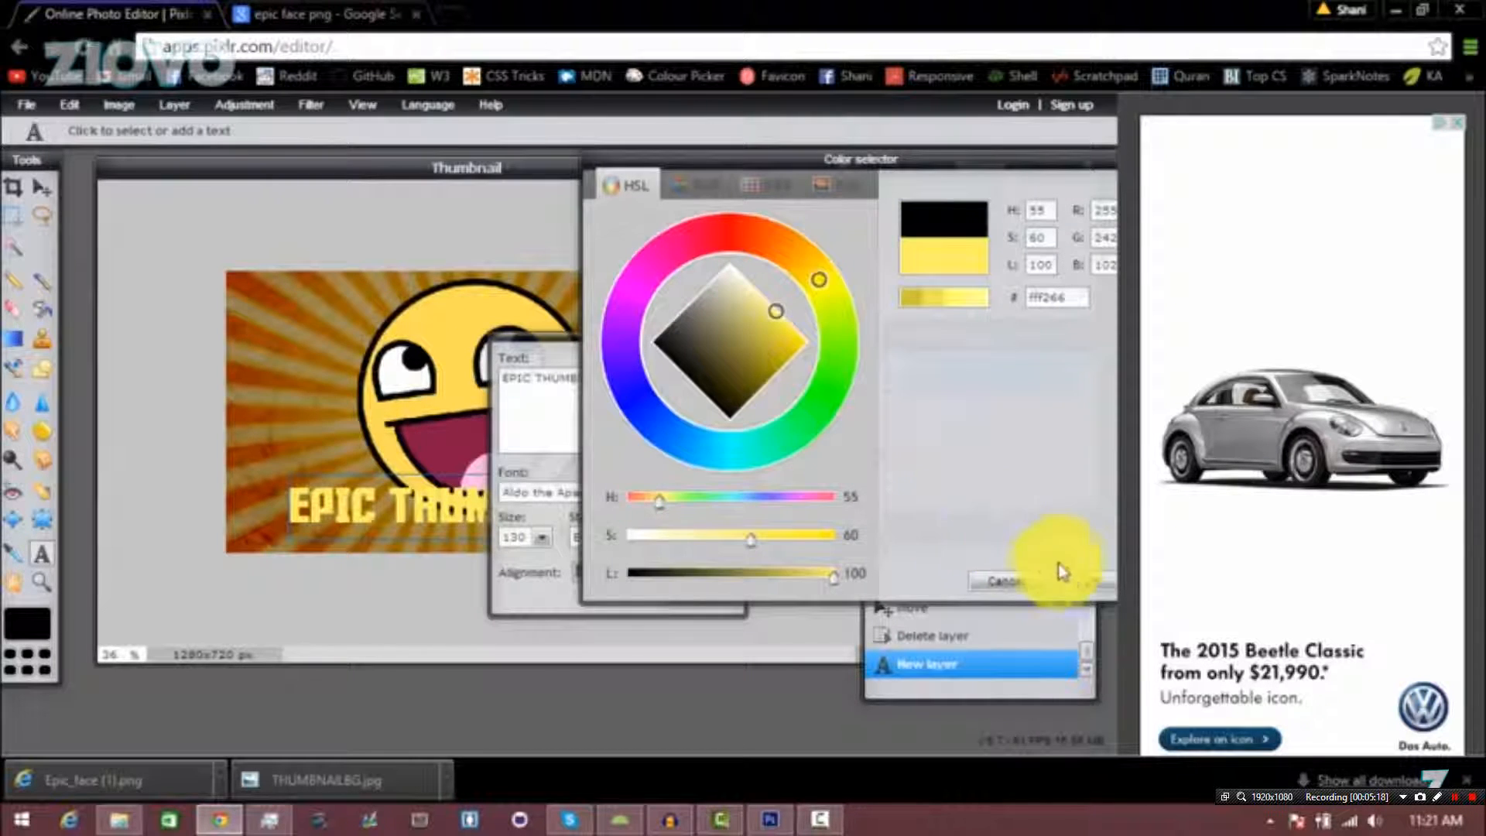
pyautogui.click(1062, 573)
pyautogui.click(697, 602)
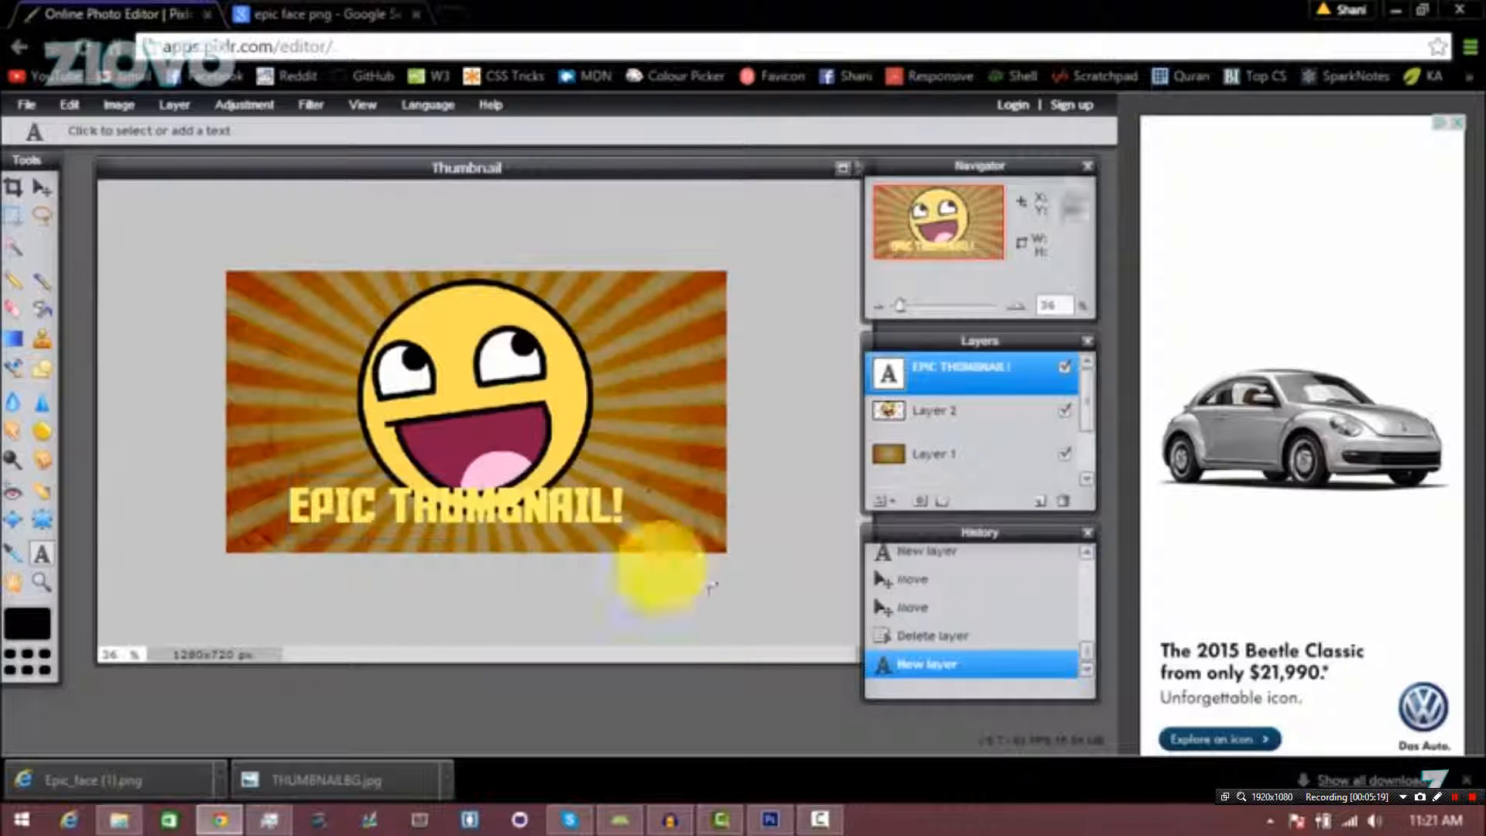
# - Move the title text down to the bottom edge of the thumbnail and shift the epic face slightly up and right above it
pyautogui.click(42, 188)
pyautogui.moveTo(502, 426); pyautogui.dragTo(532, 451)
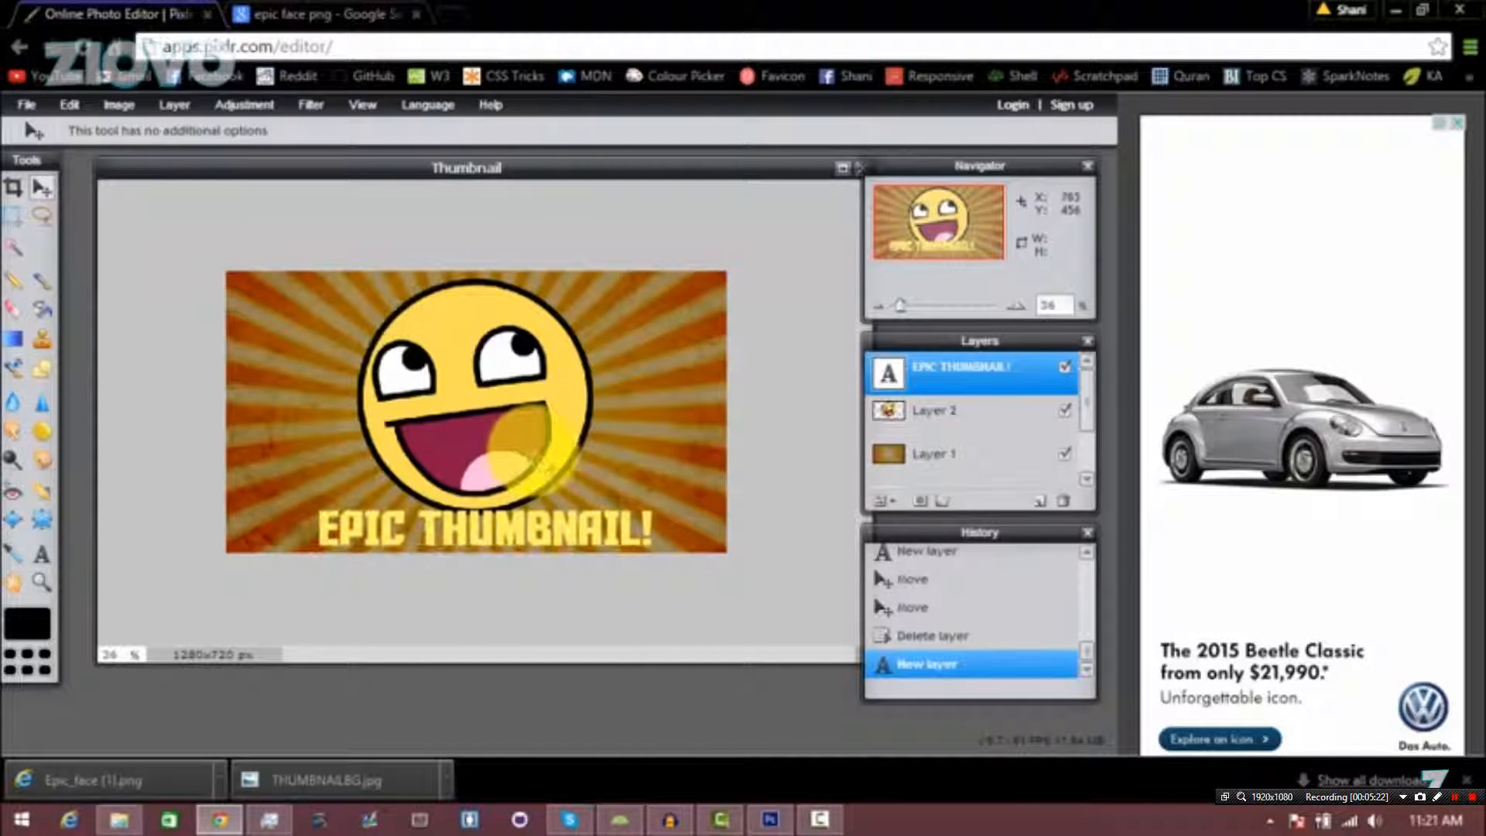
pyautogui.click(939, 411)
pyautogui.moveTo(533, 422); pyautogui.dragTo(539, 423)
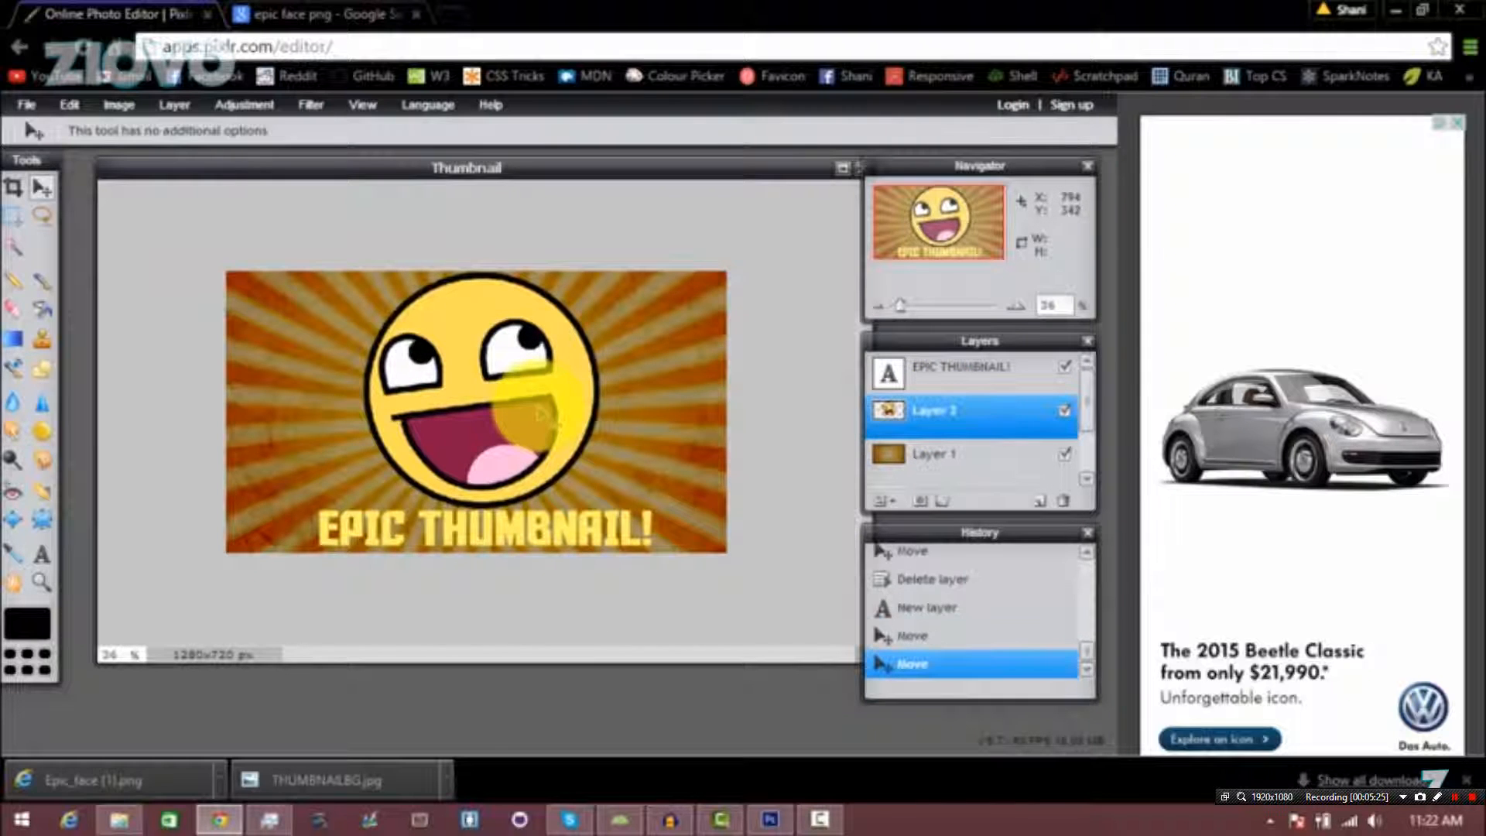